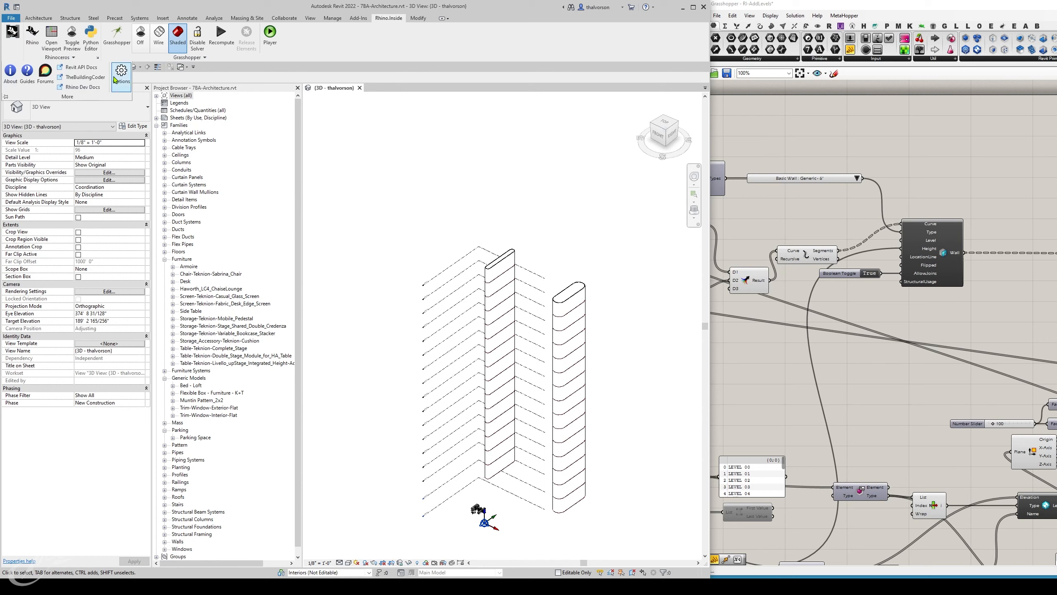
# Check the Rhino.Inside options for the update channels on offer, leaving the settings as they are.
pyautogui.click(122, 78)
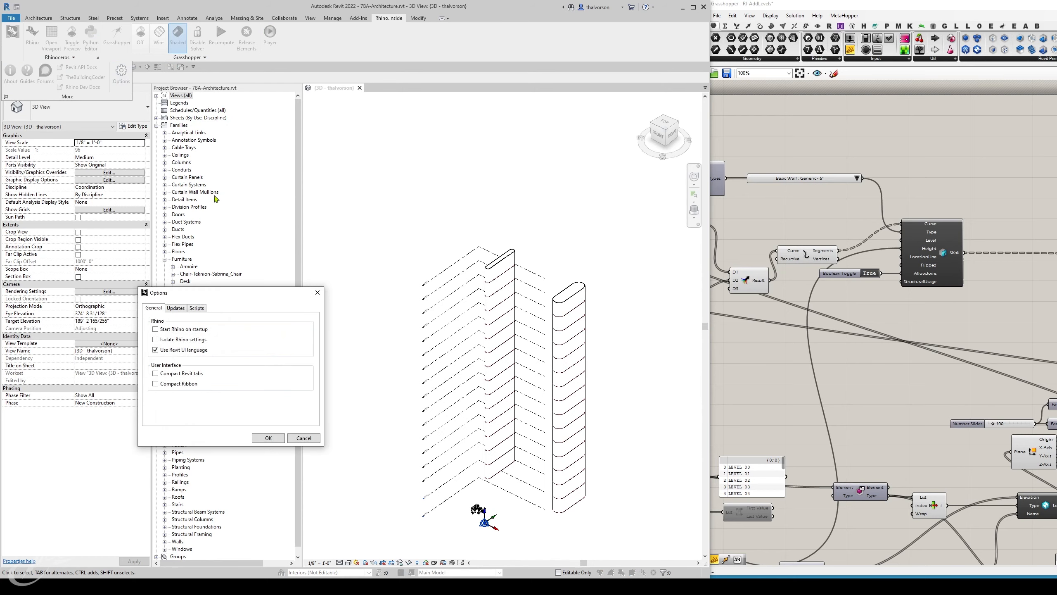
pyautogui.moveTo(263, 297); pyautogui.dragTo(293, 155)
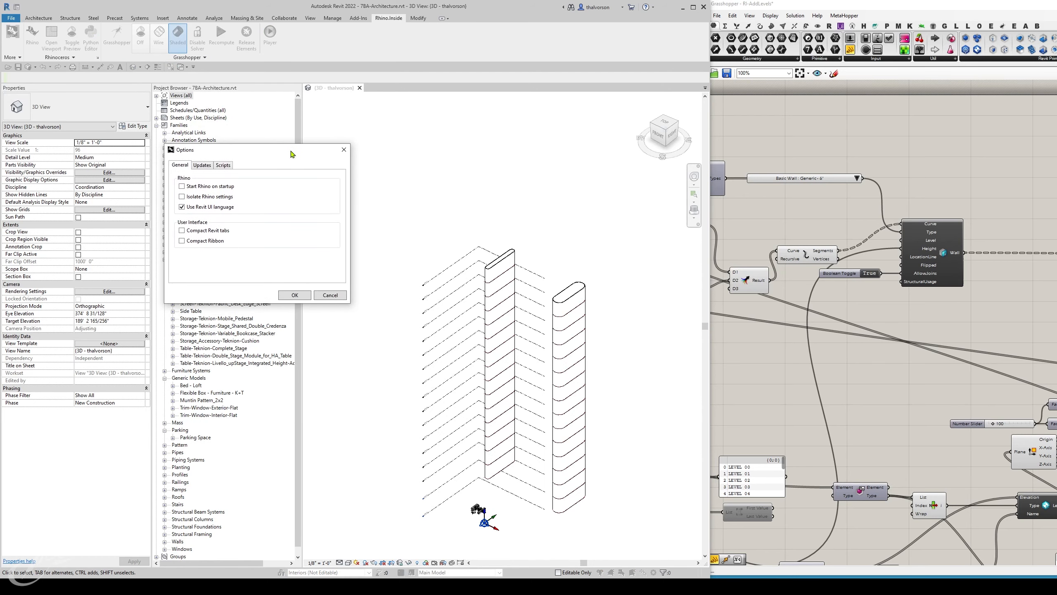
pyautogui.click(202, 165)
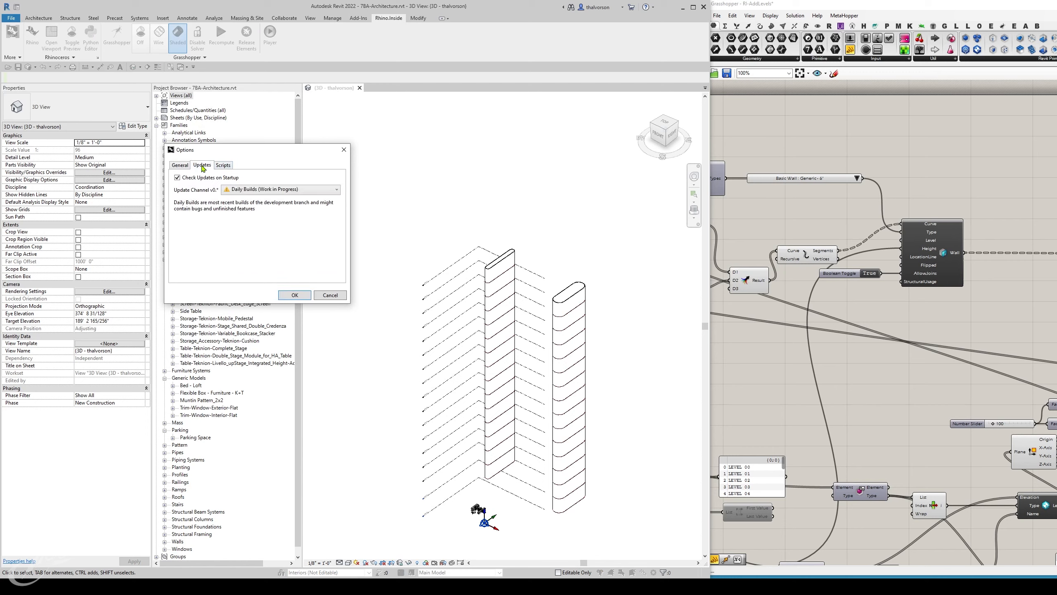
pyautogui.click(306, 190)
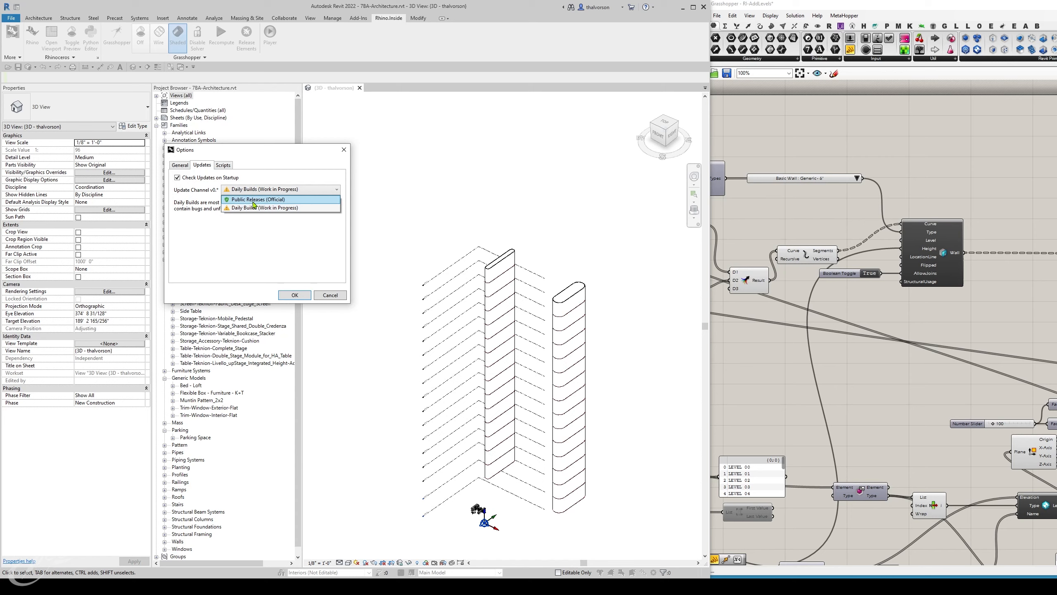
pyautogui.click(255, 234)
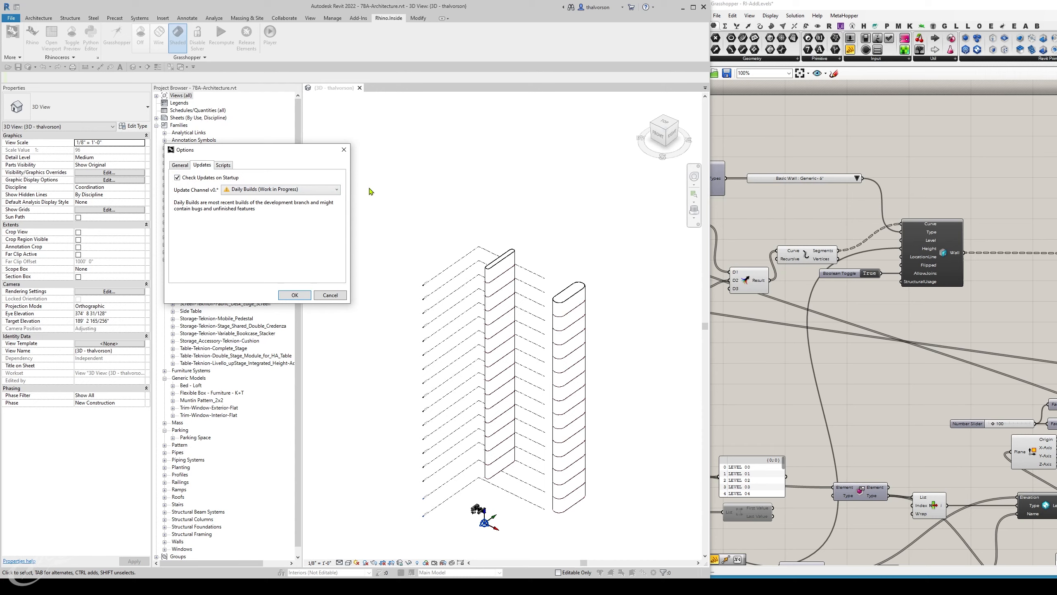
pyautogui.click(344, 150)
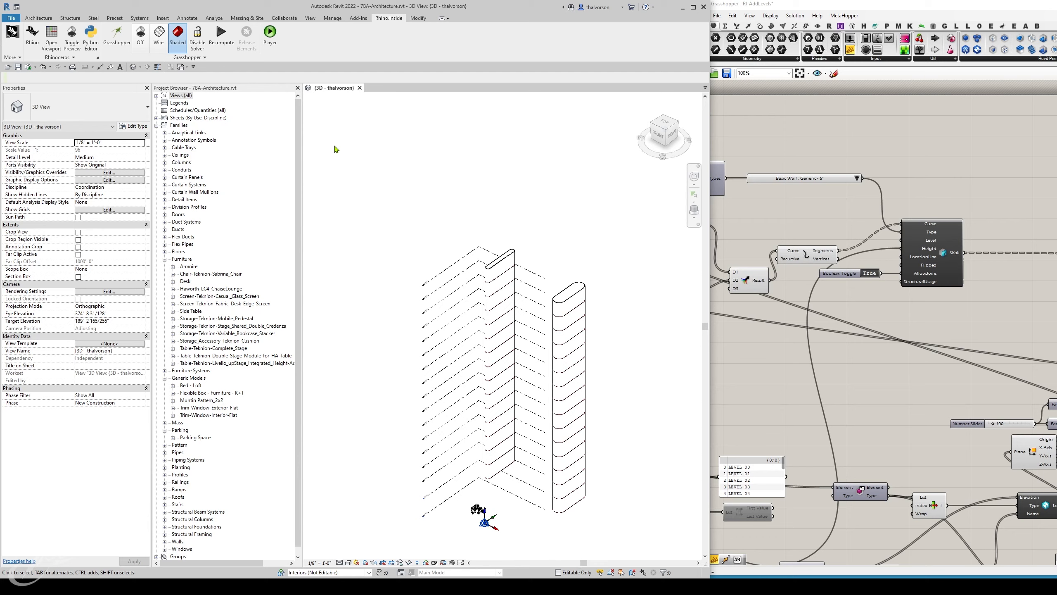
# Bring the Grasshopper definition to the front, reposition its window and examine the Wall component's inputs.
pyautogui.click(119, 39)
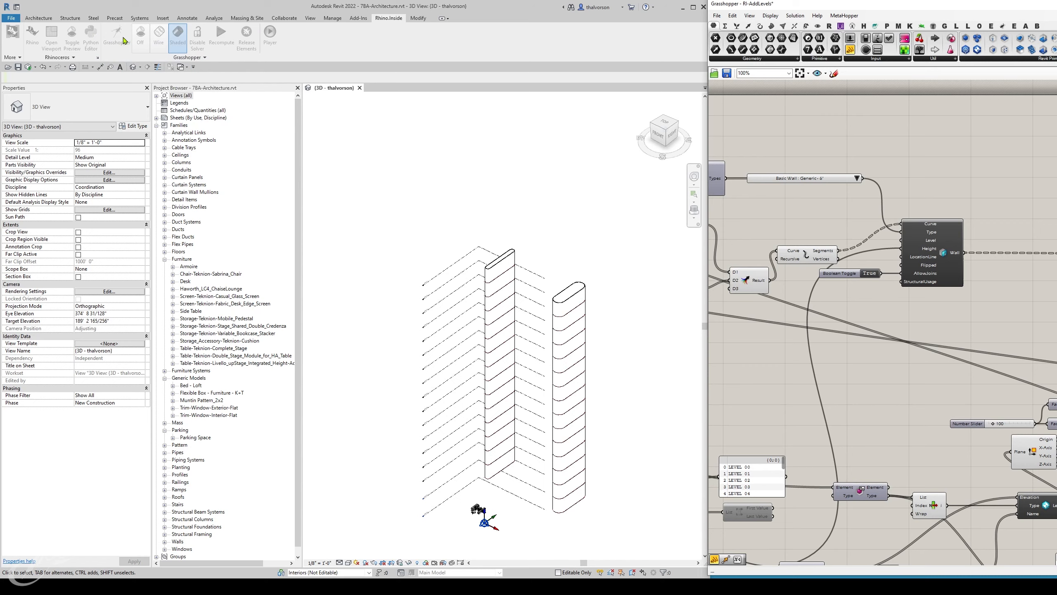
pyautogui.moveTo(793, 4); pyautogui.dragTo(519, 17)
pyautogui.moveTo(451, 85); pyautogui.dragTo(689, 95)
pyautogui.scroll(-3, 782, 350)
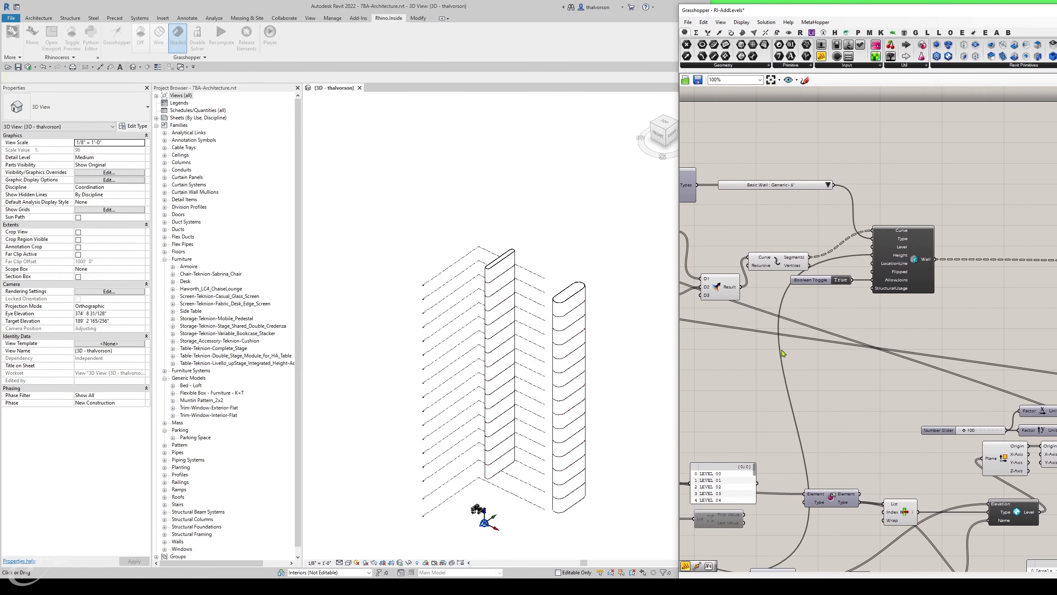
pyautogui.scroll(8, 849, 310)
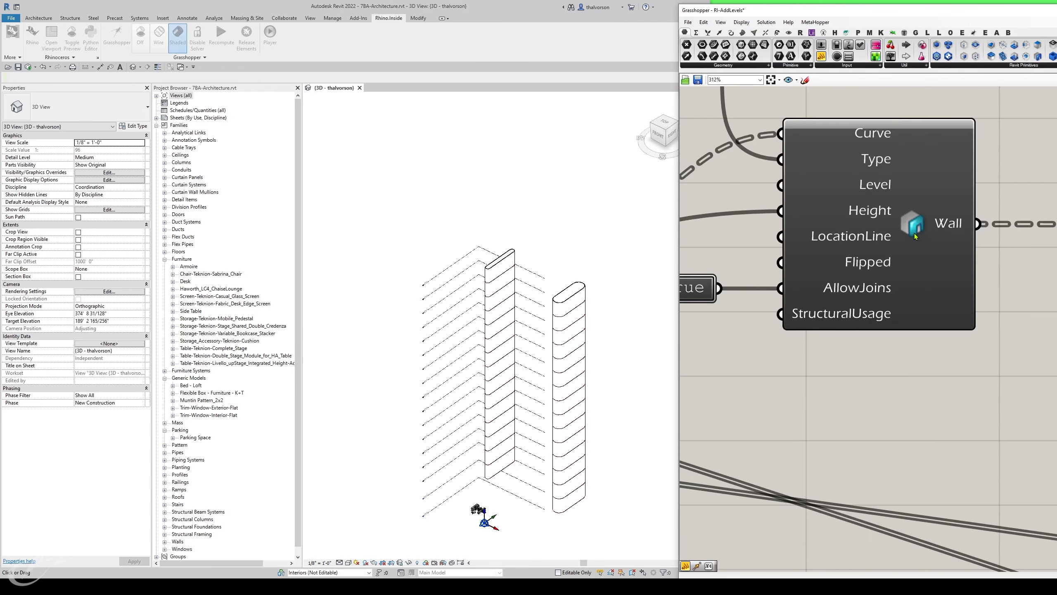
# Locate the Wall component and look through the Revit wall components available in Grasshopper.
pyautogui.click(916, 232)
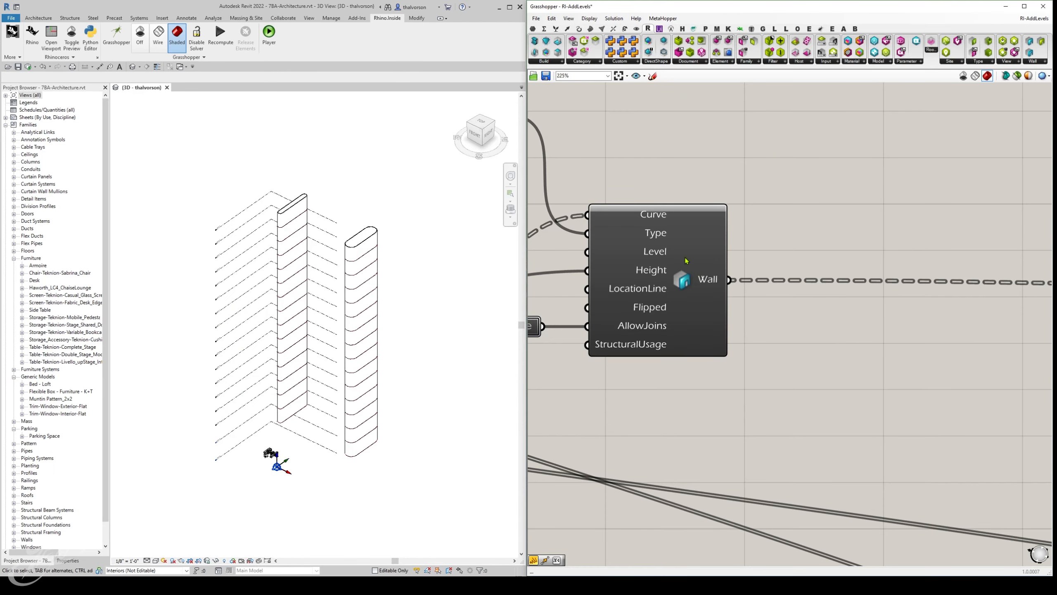
pyautogui.moveTo(701, 294)
pyautogui.click(1035, 62)
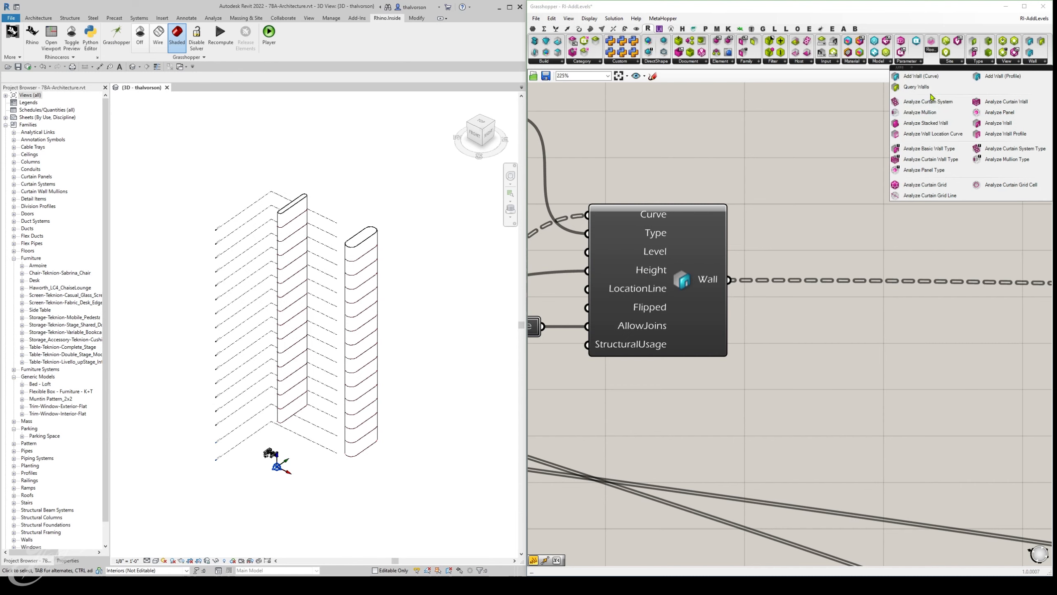
pyautogui.click(741, 148)
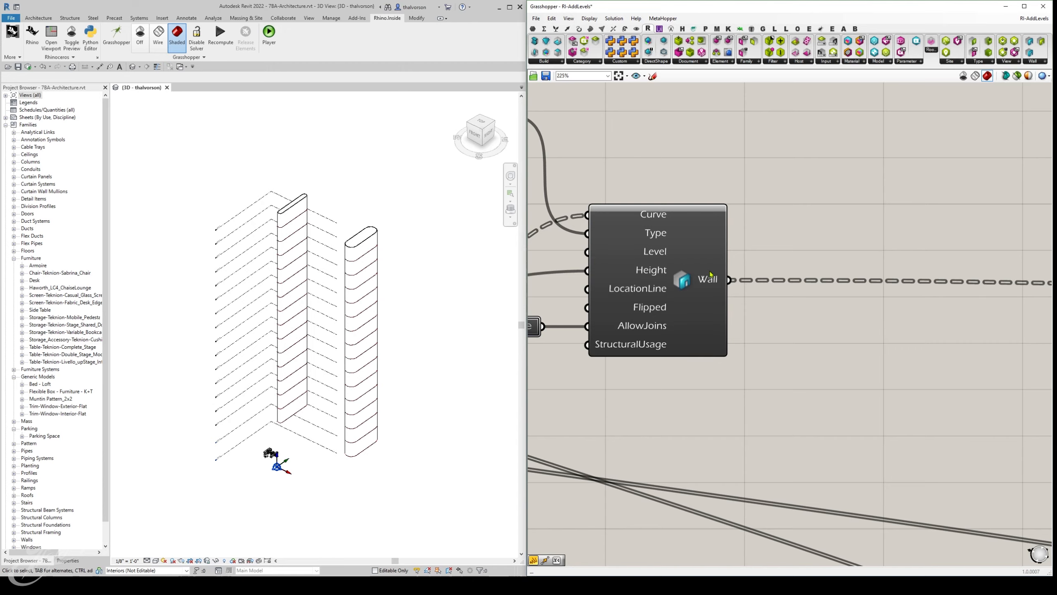
# Examine the Level component and its connections, and look up the Revit Model components it belongs with.
pyautogui.scroll(-7, 711, 274)
pyautogui.scroll(5, 702, 279)
pyautogui.moveTo(808, 348); pyautogui.dragTo(605, 163, button='right')
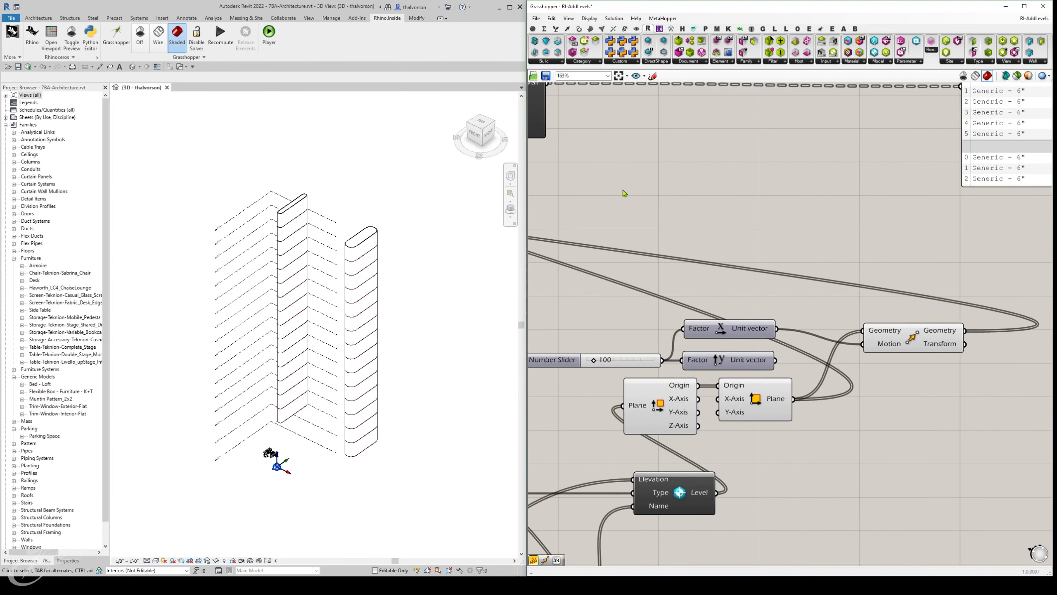
pyautogui.moveTo(684, 324); pyautogui.dragTo(738, 247, button='right')
pyautogui.click(733, 417)
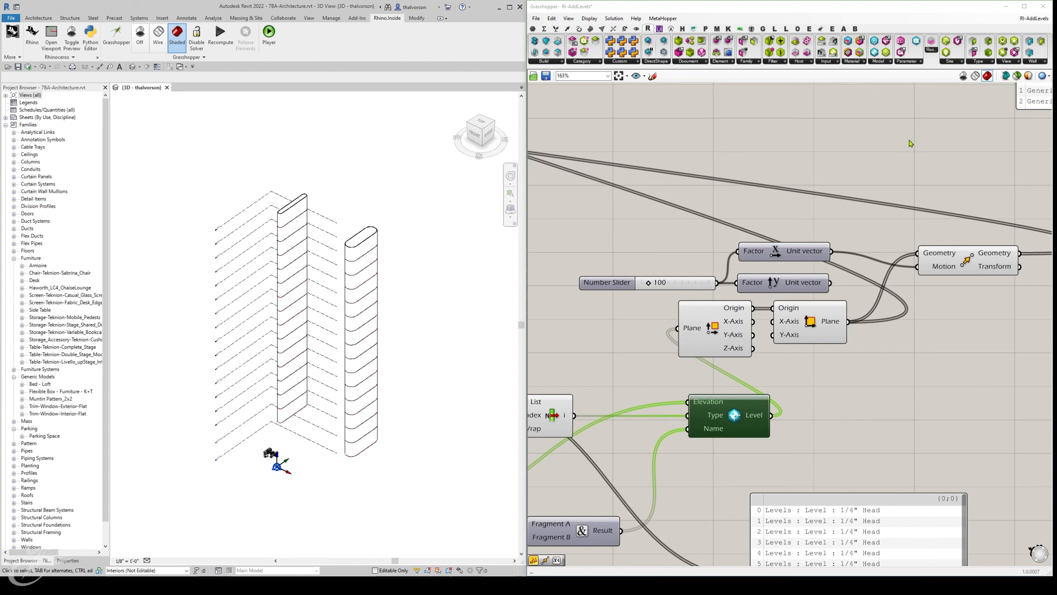
pyautogui.click(882, 61)
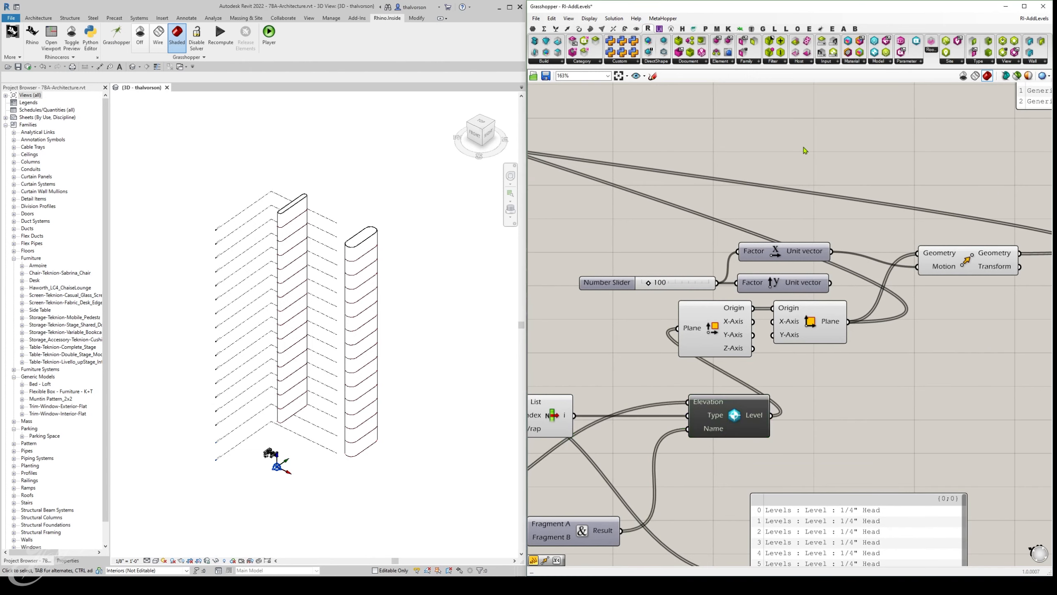
# Examine the CategoryTypes picker feeding the categories query and find it among the Revit Category components.
pyautogui.scroll(-4, 805, 150)
pyautogui.moveTo(689, 177); pyautogui.dragTo(867, 257, button='right')
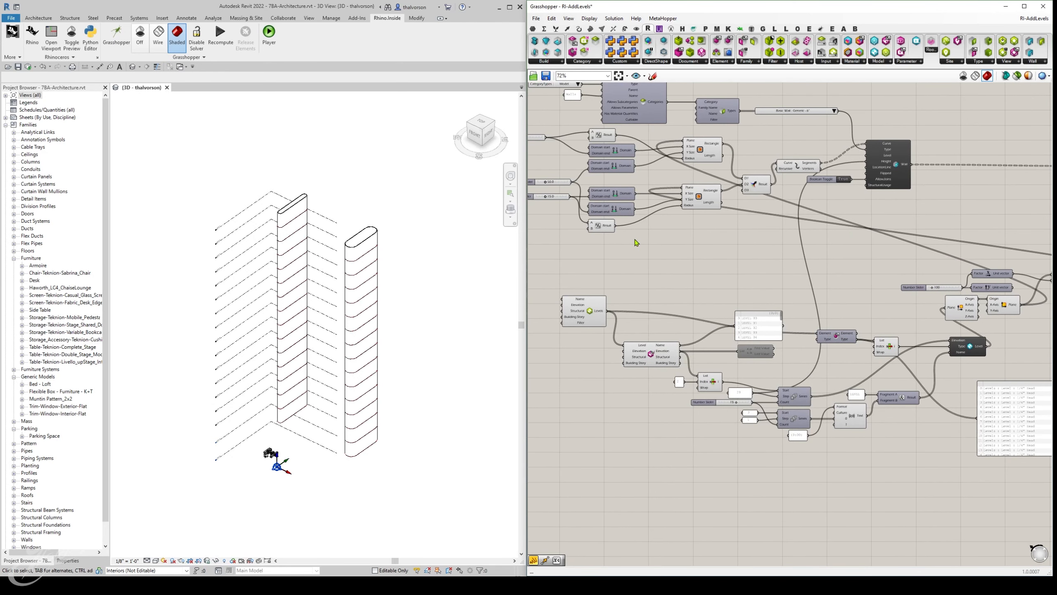
pyautogui.moveTo(634, 240); pyautogui.dragTo(723, 321, button='right')
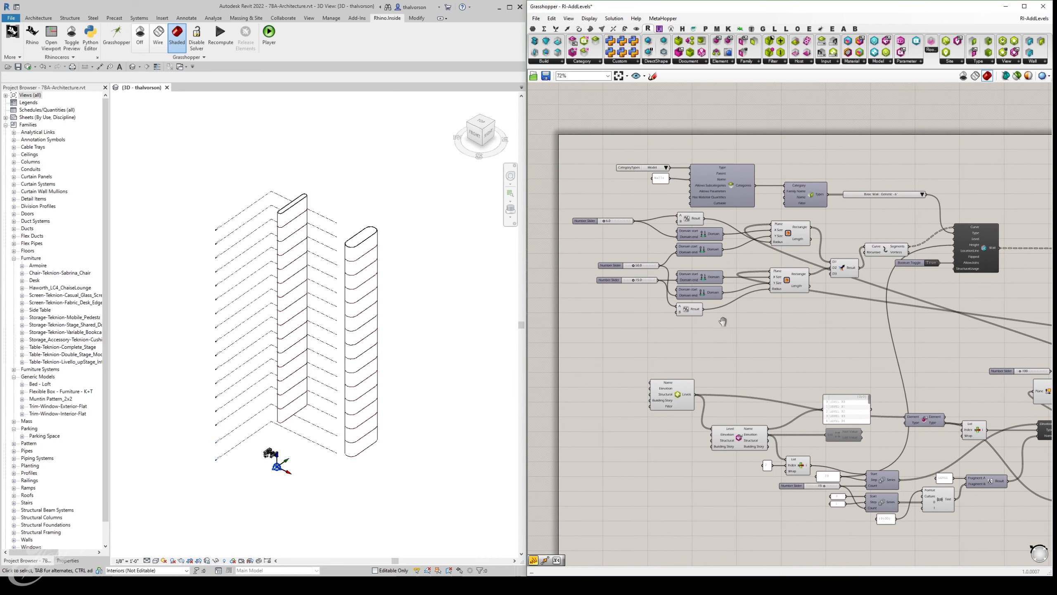
pyautogui.scroll(5, 640, 176)
pyautogui.click(620, 162)
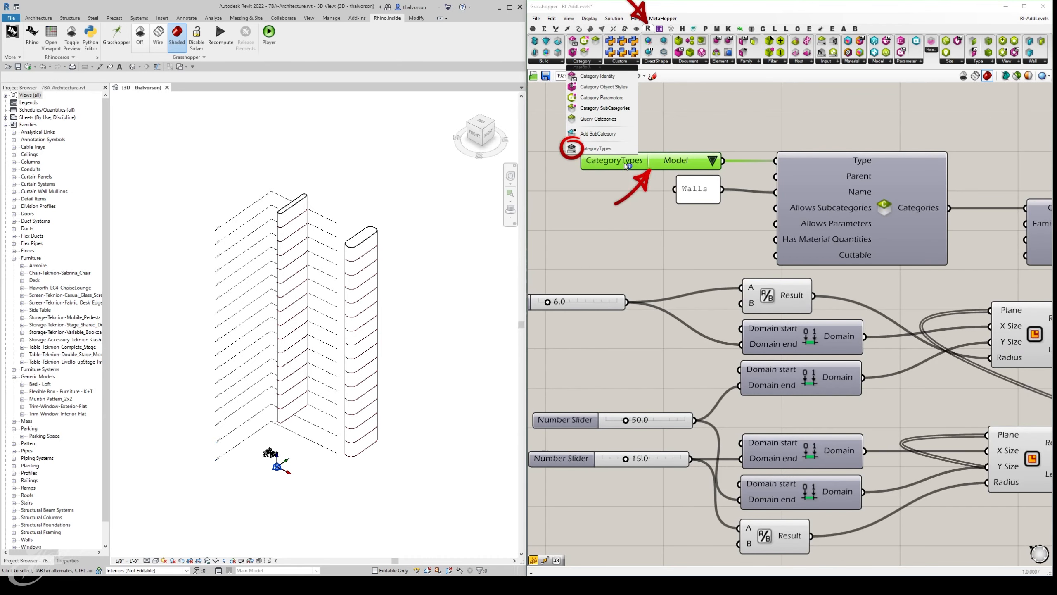
pyautogui.click(588, 63)
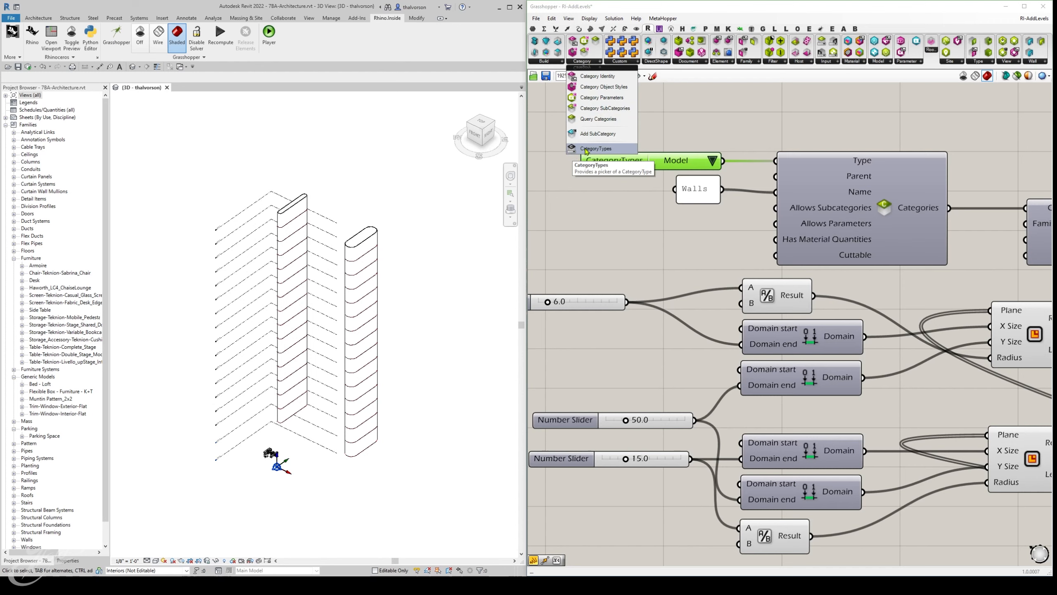
# Look through the Revit Input components for the Element Type Picker and view the CategoryTypes picker's choices.
pyautogui.click(827, 63)
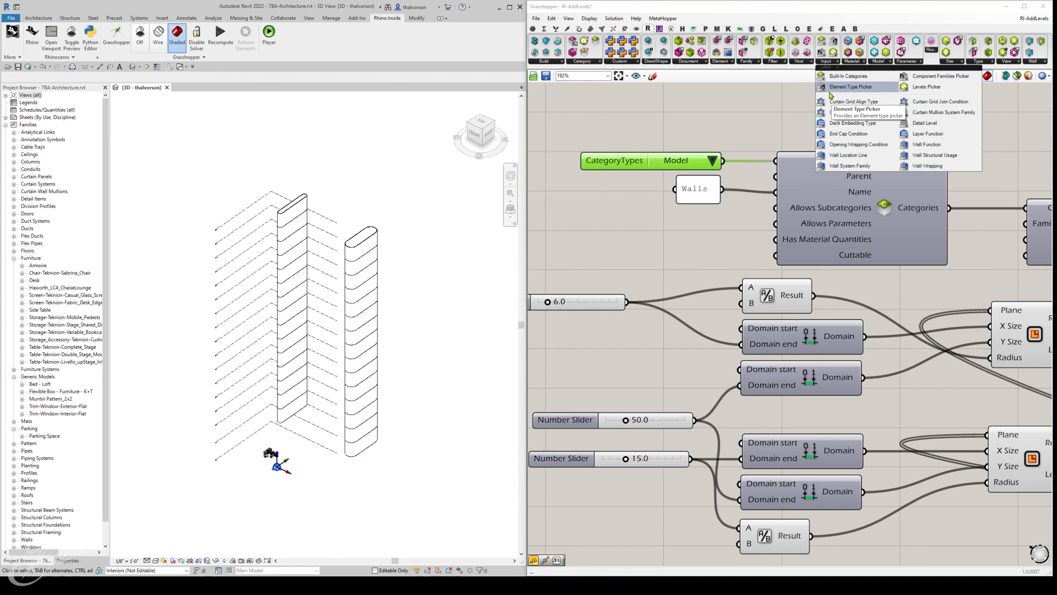
pyautogui.click(649, 86)
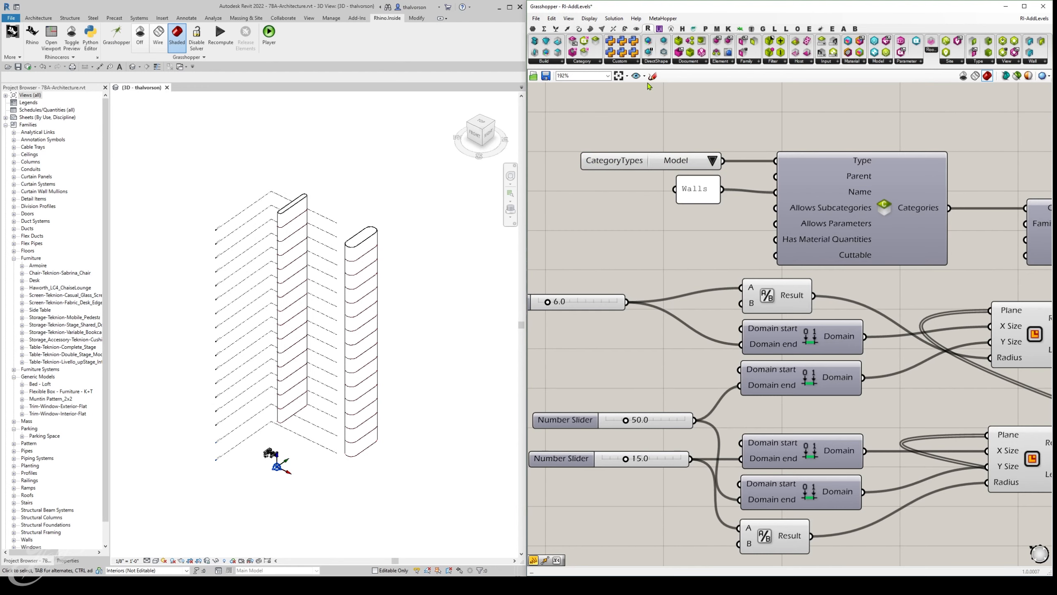
pyautogui.click(711, 161)
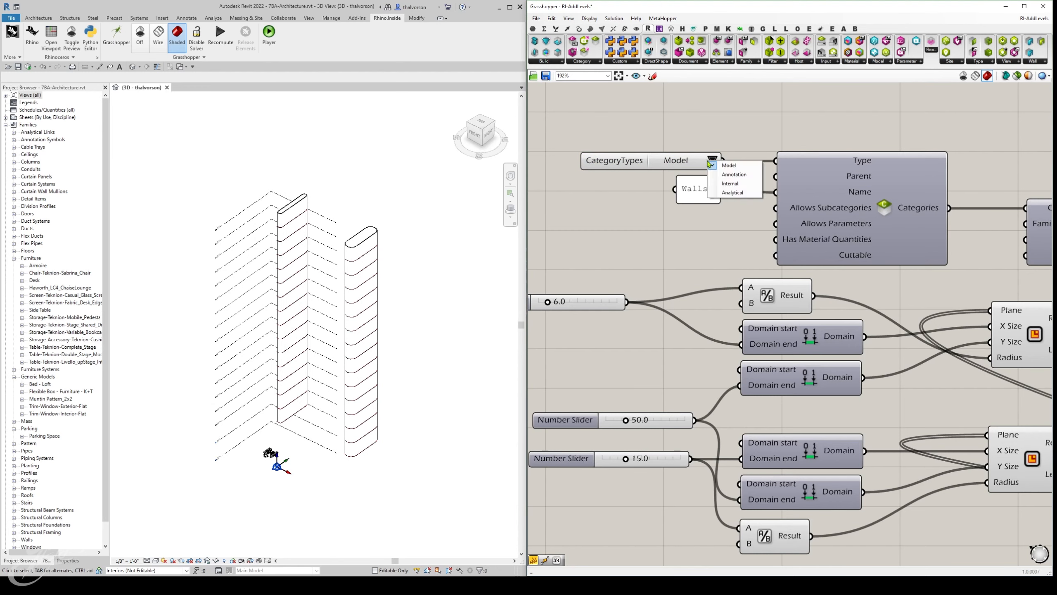
pyautogui.click(642, 139)
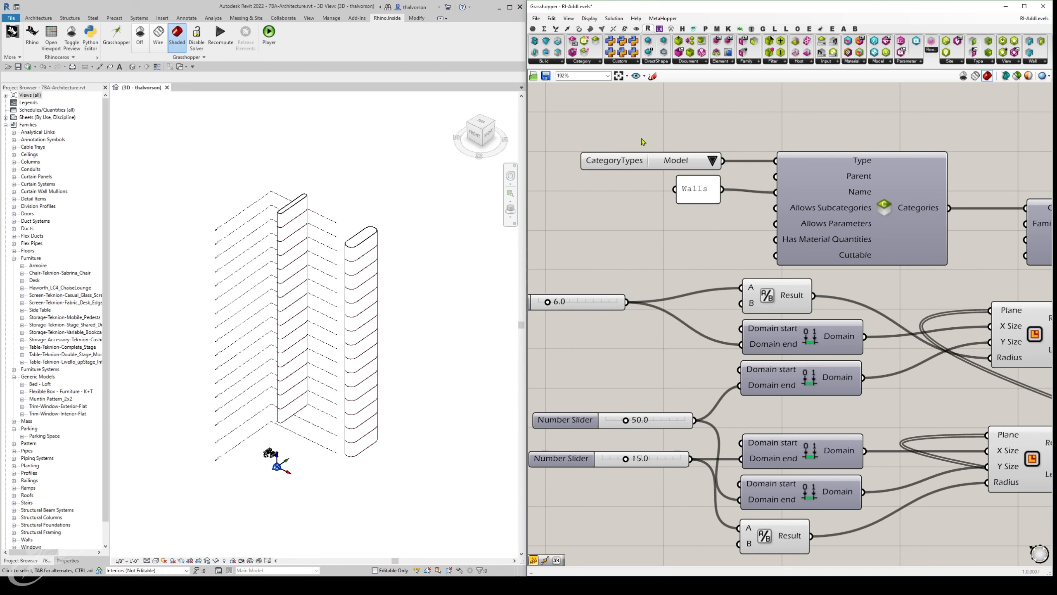
# Examine the two Rectangle components that generate the wall outlines and select the one with the lower inputs.
pyautogui.scroll(-5, 683, 133)
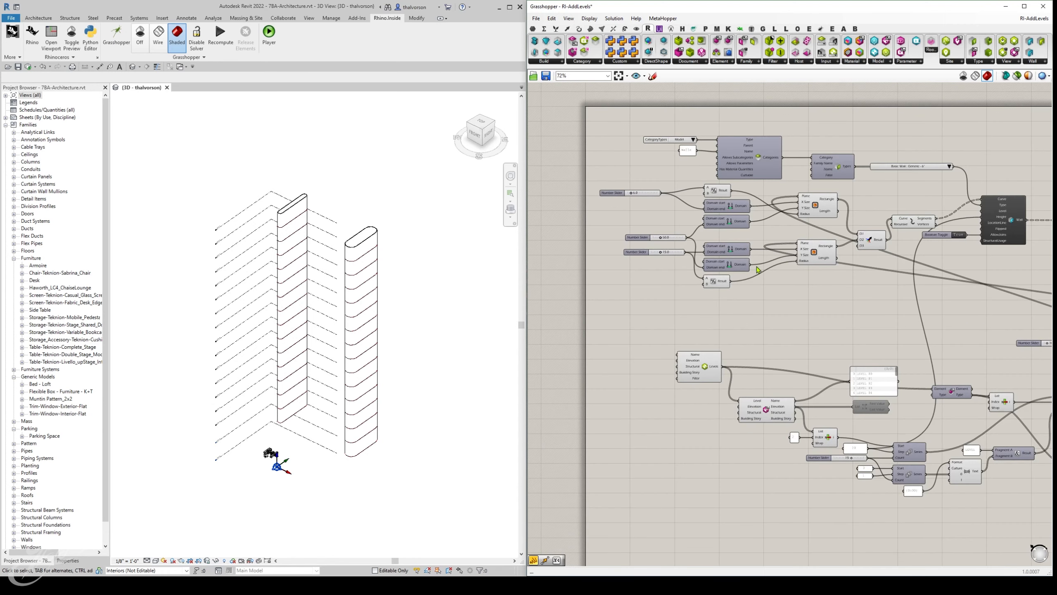
pyautogui.scroll(4, 669, 263)
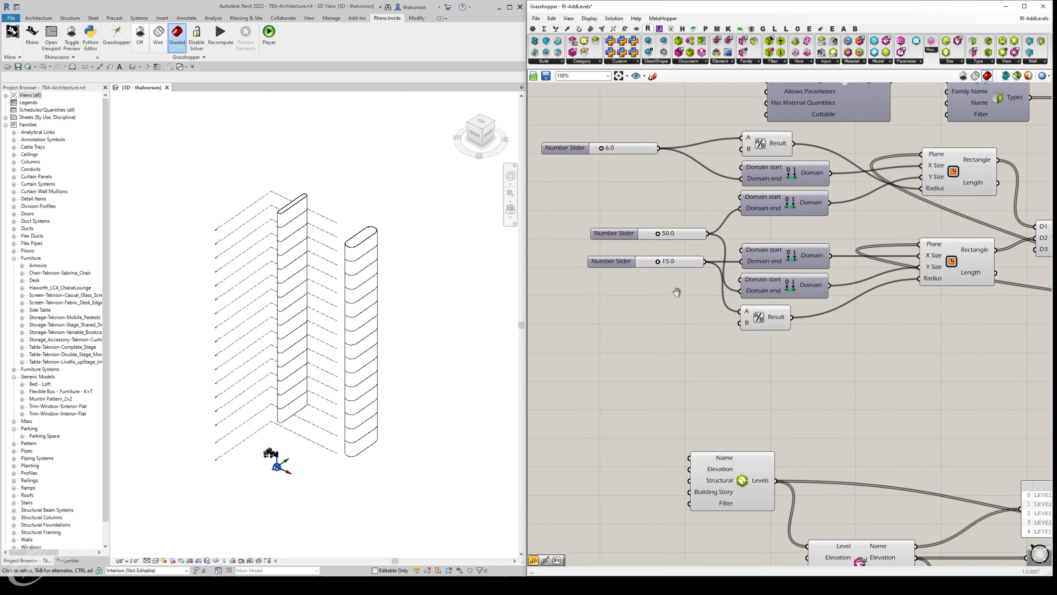
pyautogui.moveTo(914, 331); pyautogui.dragTo(856, 175)
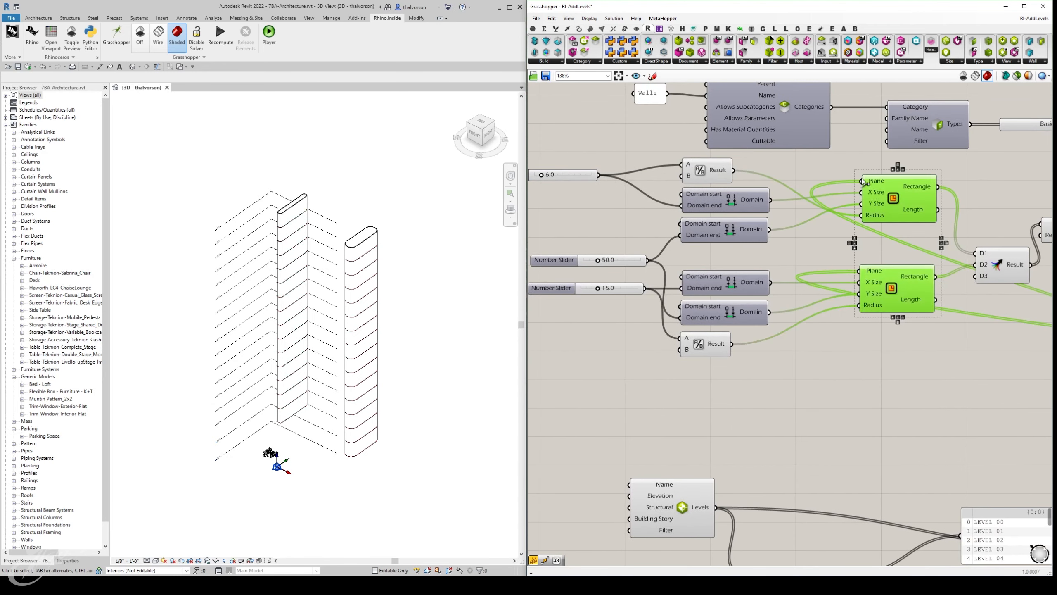
pyautogui.click(892, 361)
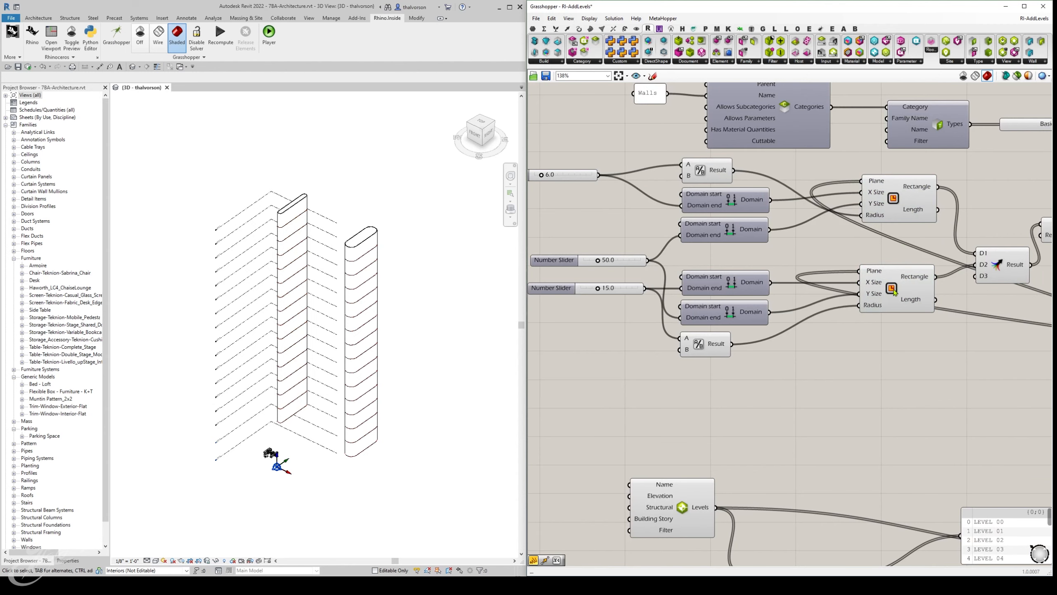
pyautogui.moveTo(894, 291); pyautogui.dragTo(892, 292)
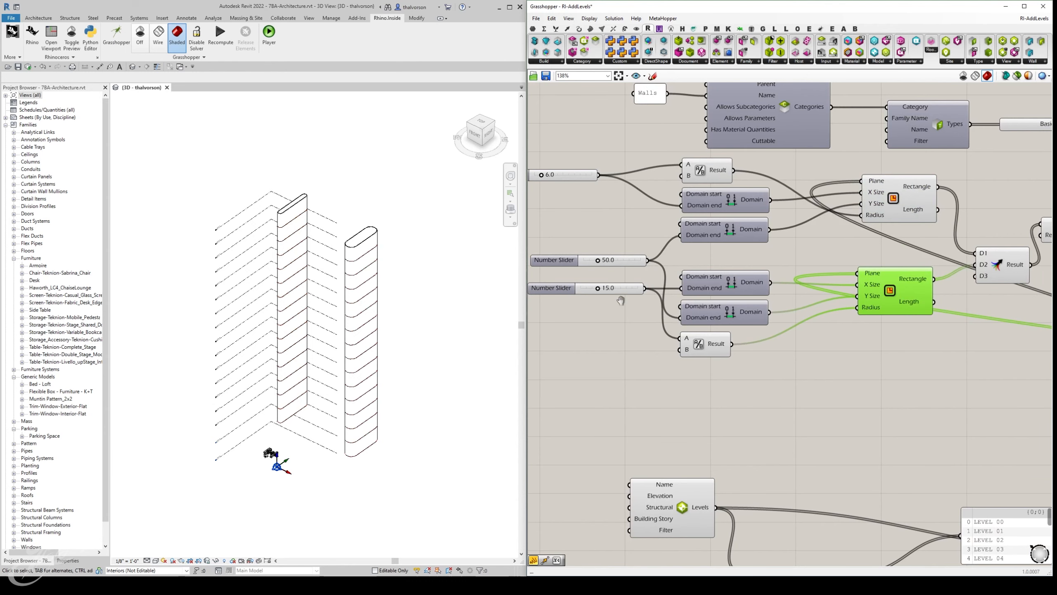
# Set the number slider that reads 50.0 and drives the rectangle domains to 25.
pyautogui.moveTo(621, 300); pyautogui.dragTo(664, 309, button='right')
pyautogui.doubleClick(653, 270)
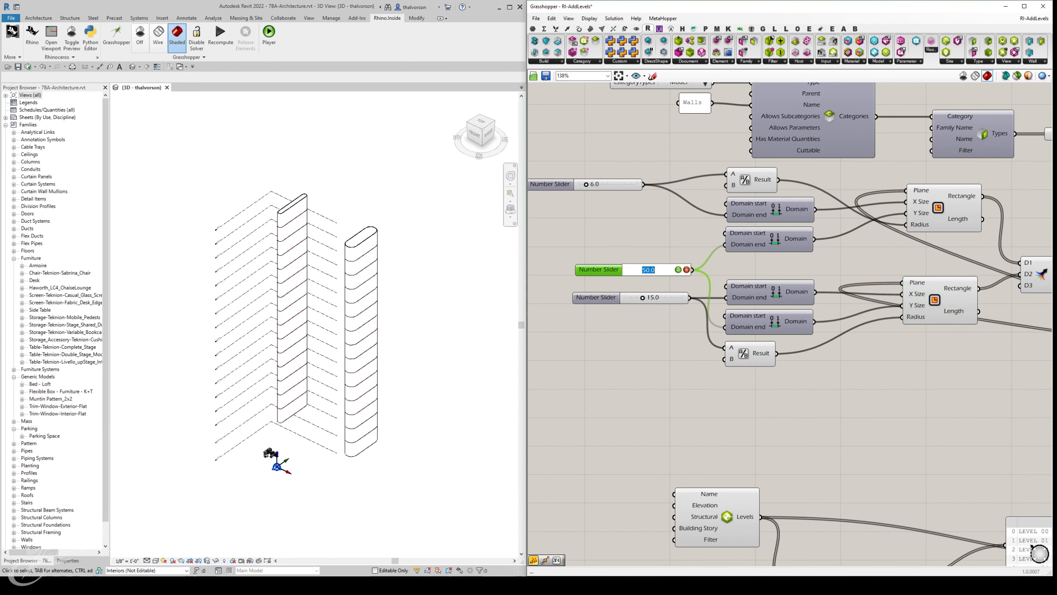
pyautogui.write('25')
pyautogui.press('Return')
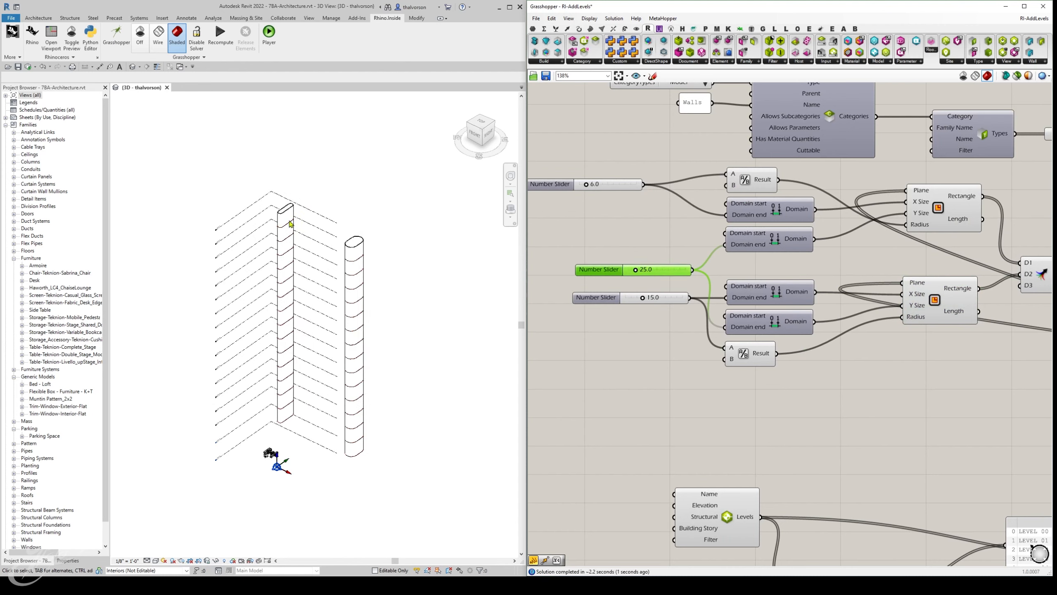
# Set the number slider controlling the length of the wall outlines to 150.
pyautogui.doubleClick(646, 273)
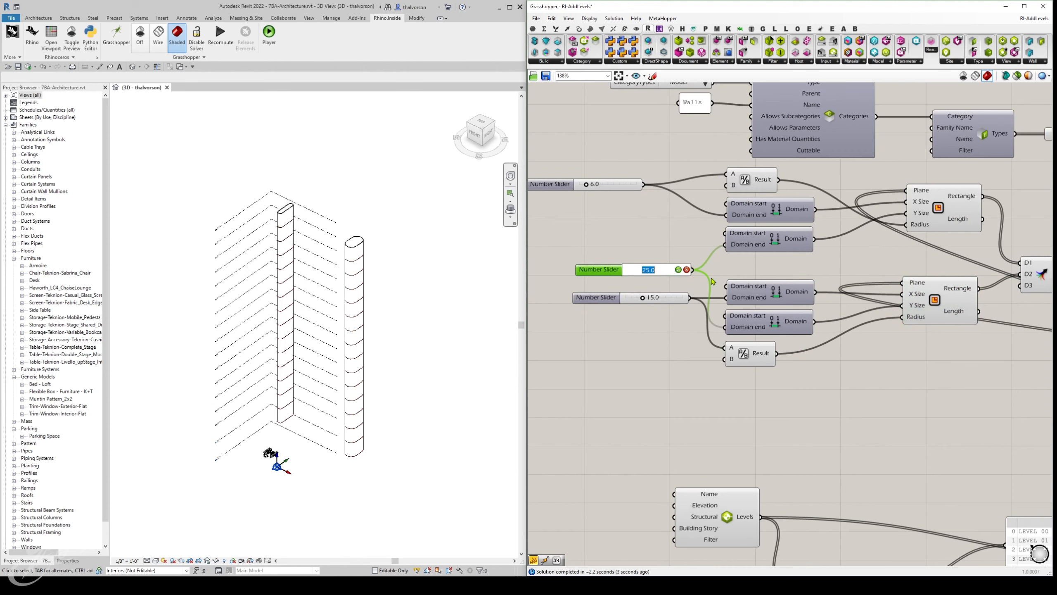
pyautogui.write('150')
pyautogui.press('Return')
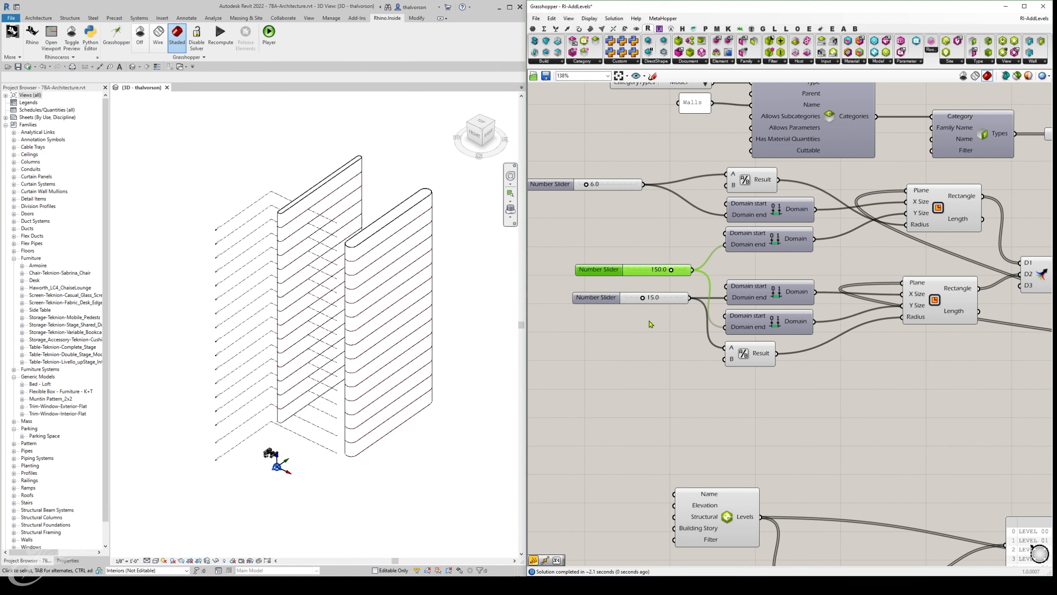
# Inspect the 15.0 slider, select the 6.0 slider and examine the rounded wall ends in the Revit 3D view.
pyautogui.click(652, 342)
pyautogui.moveTo(753, 335); pyautogui.dragTo(742, 357, button='right')
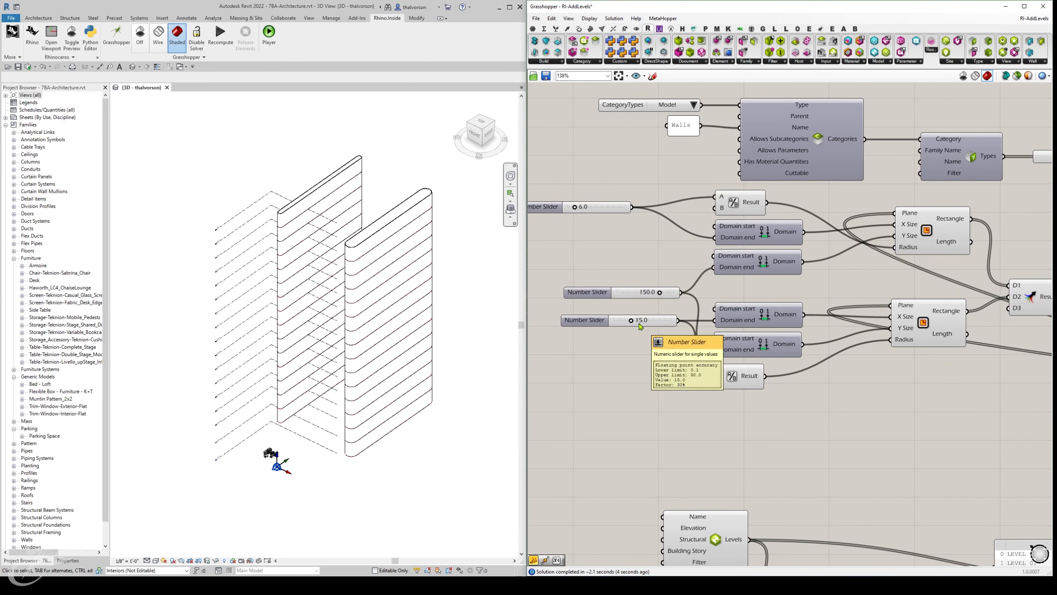
pyautogui.moveTo(645, 327); pyautogui.dragTo(689, 335, button='right')
pyautogui.moveTo(583, 215); pyautogui.dragTo(596, 215)
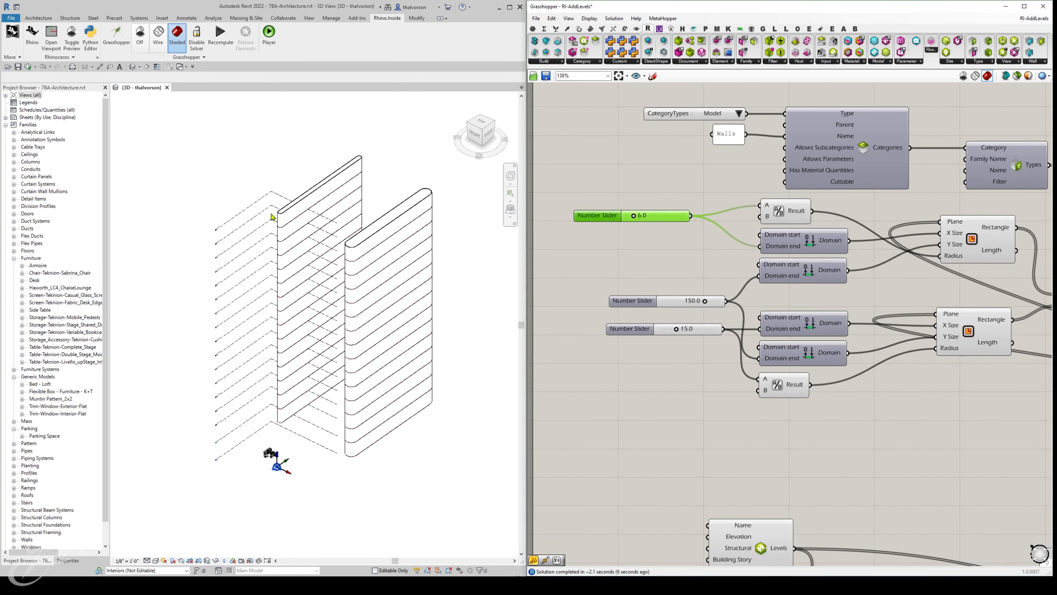
pyautogui.scroll(4, 273, 217)
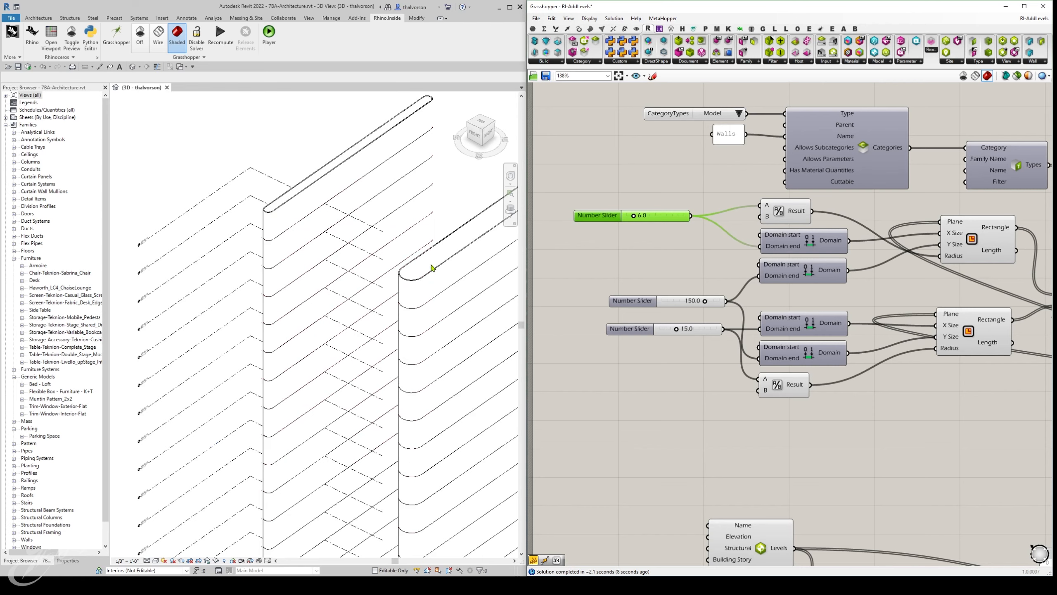
# Set the number slider that reads 6.0 and drives the upper rectangle's size and radius to 3.
pyautogui.doubleClick(645, 216)
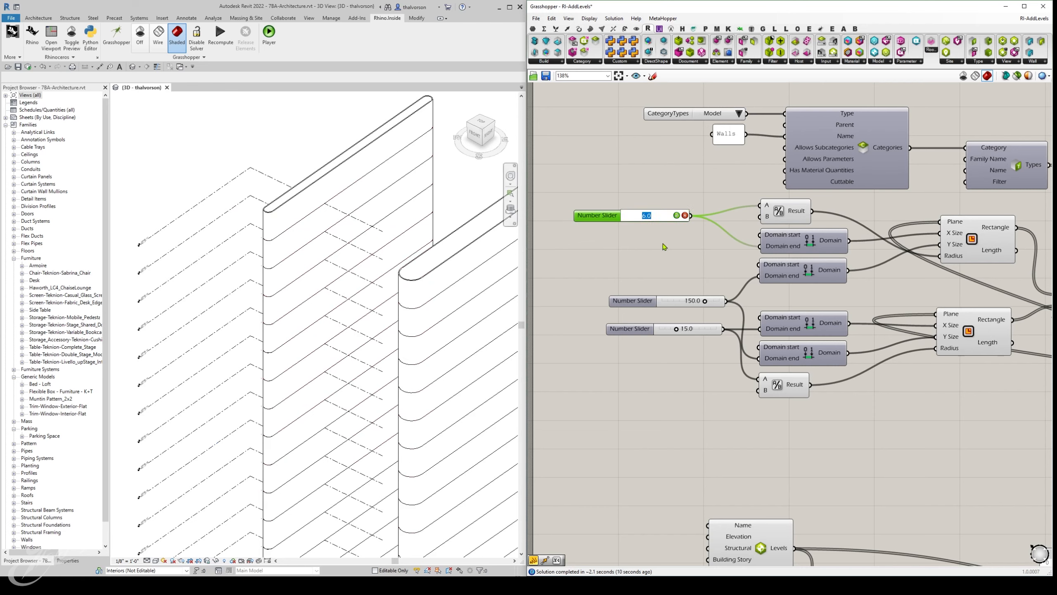
pyautogui.write('3')
pyautogui.press('Return')
# Select the curved wall segment at the thin wall's rounded end in the Revit 3D view and examine its properties.
pyautogui.scroll(5, 260, 209)
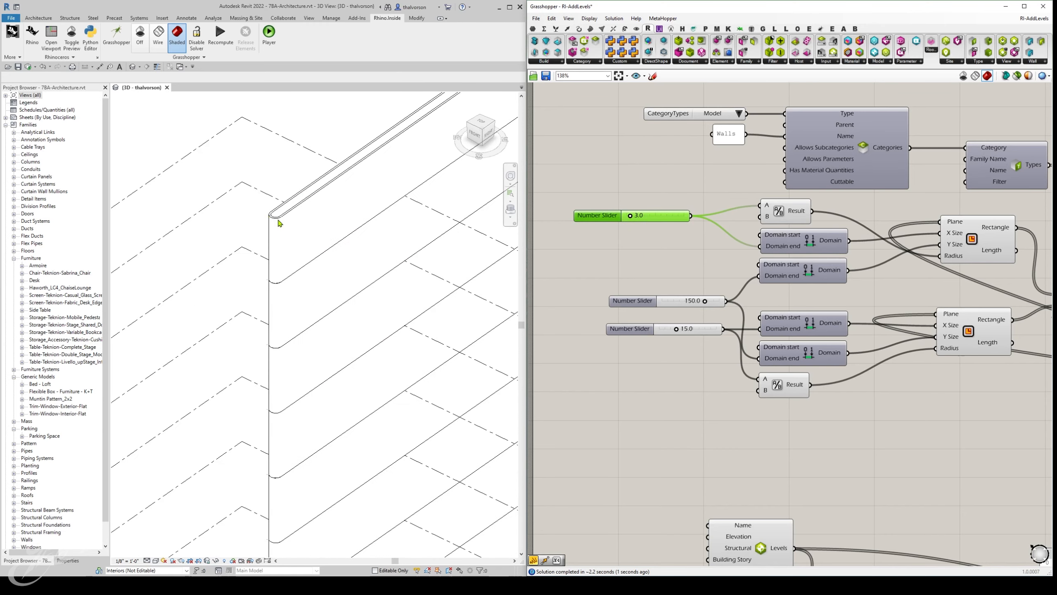
pyautogui.scroll(1, 271, 218)
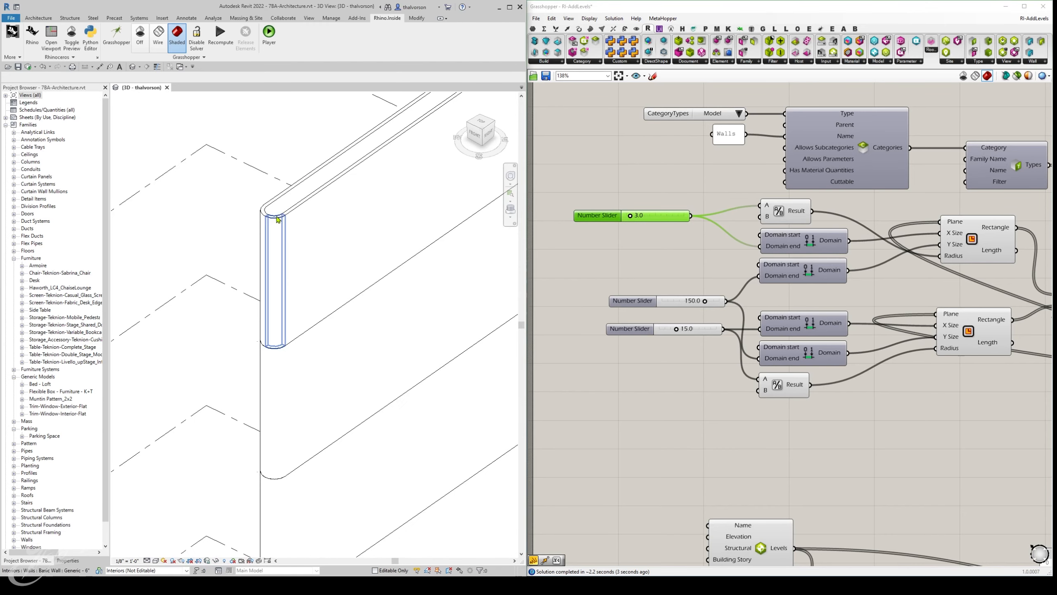
pyautogui.click(272, 222)
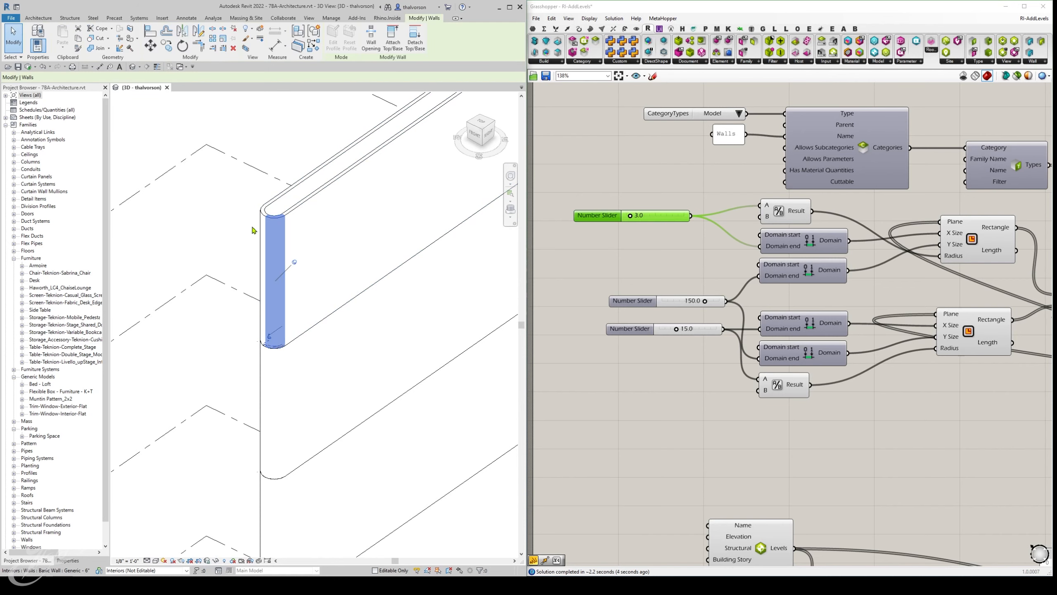
pyautogui.click(68, 560)
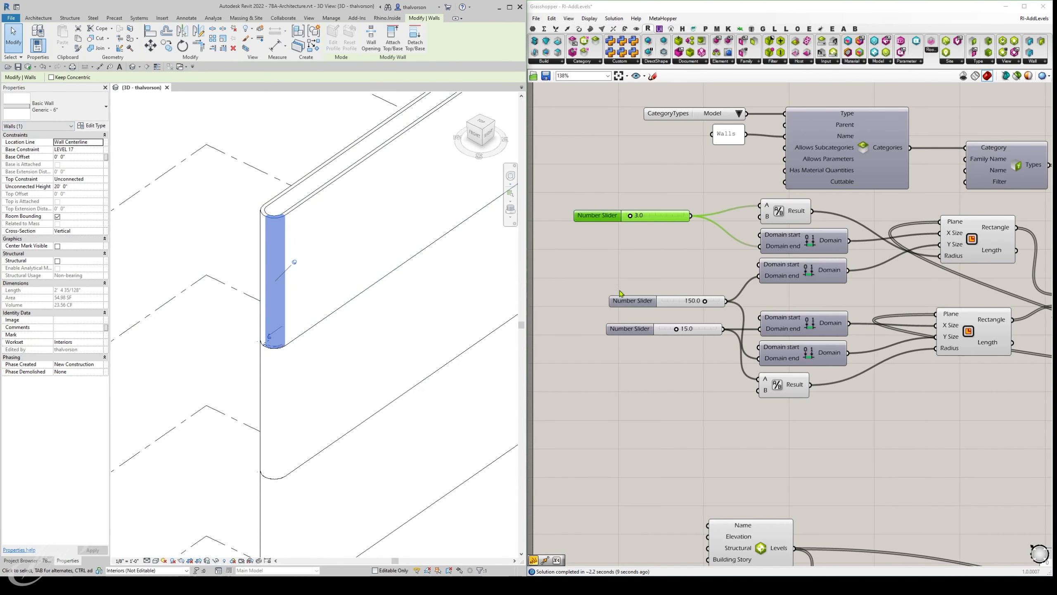
pyautogui.scroll(-5, 318, 331)
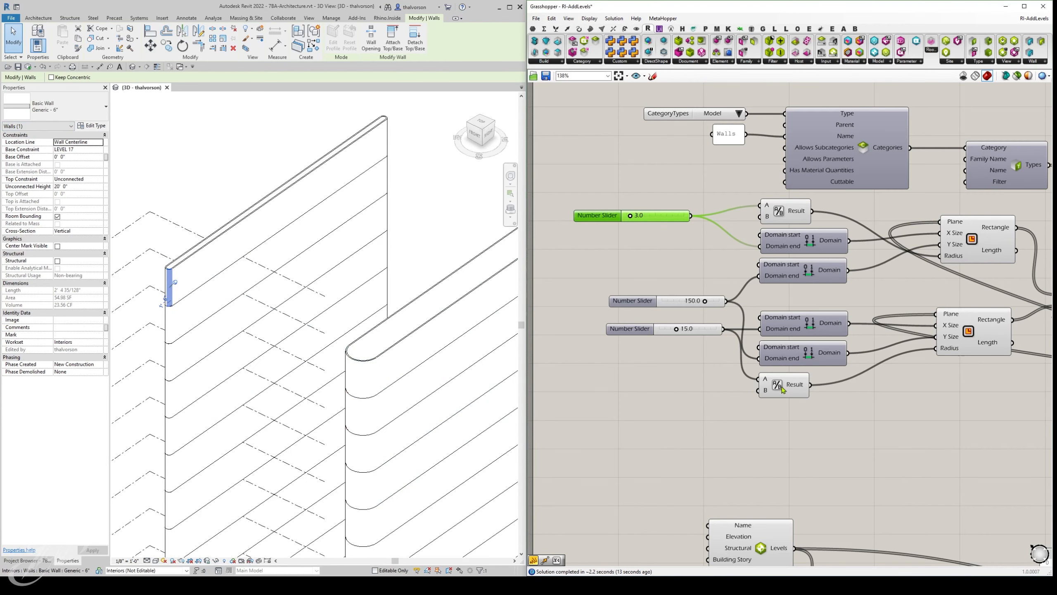
# Disconnect the division result from the Radius input of the lower Rectangle component.
pyautogui.rightClick(826, 387)
pyautogui.click(791, 447)
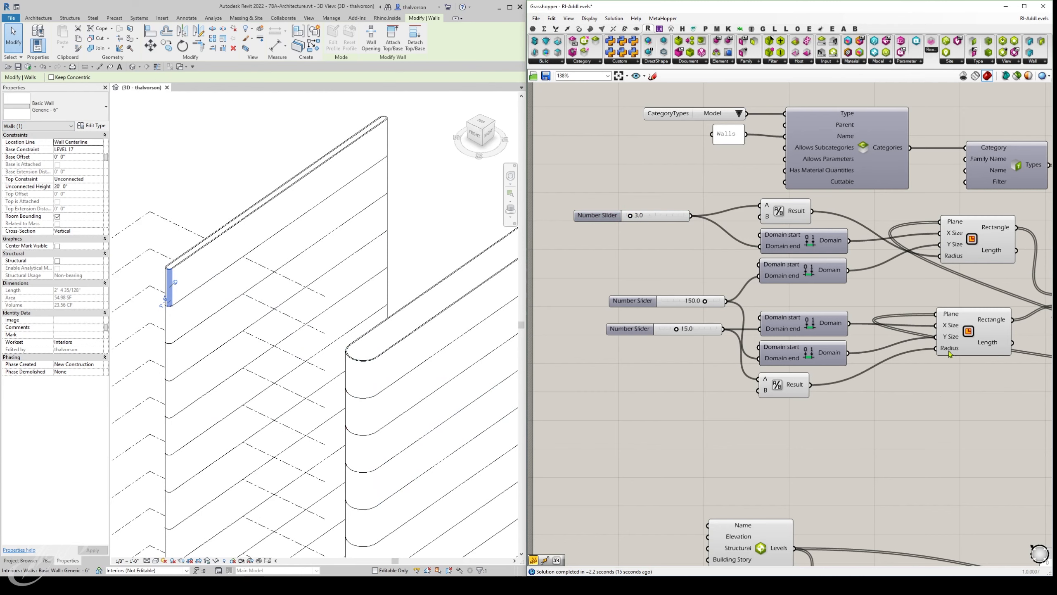
pyautogui.moveTo(936, 349); pyautogui.dragTo(824, 388)
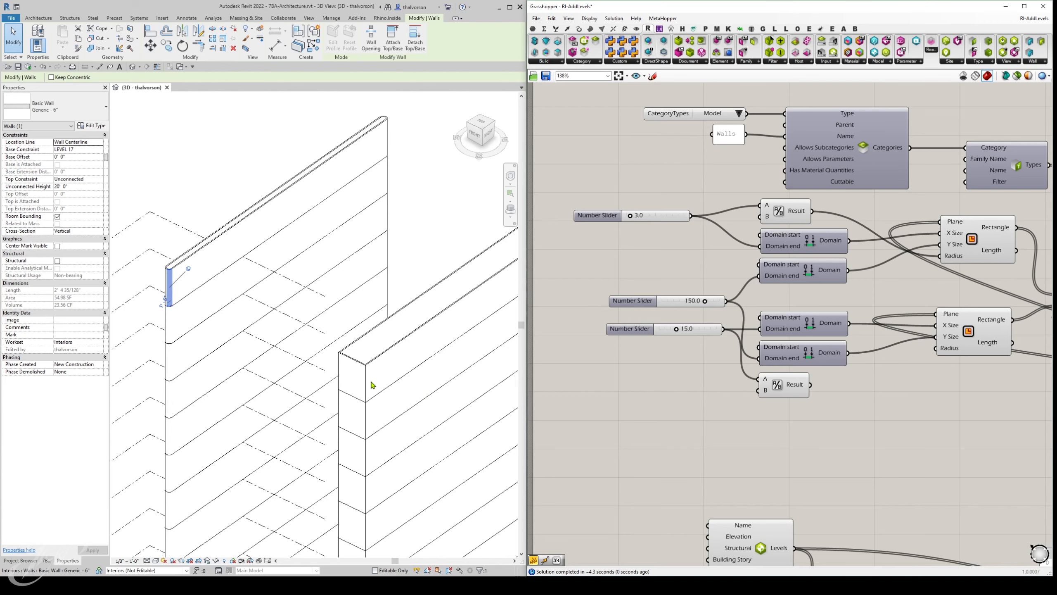
# Examine the end corners of the wider wall outline in the Revit 3D view, clear the wall selection and review the whole model.
pyautogui.scroll(6, 341, 365)
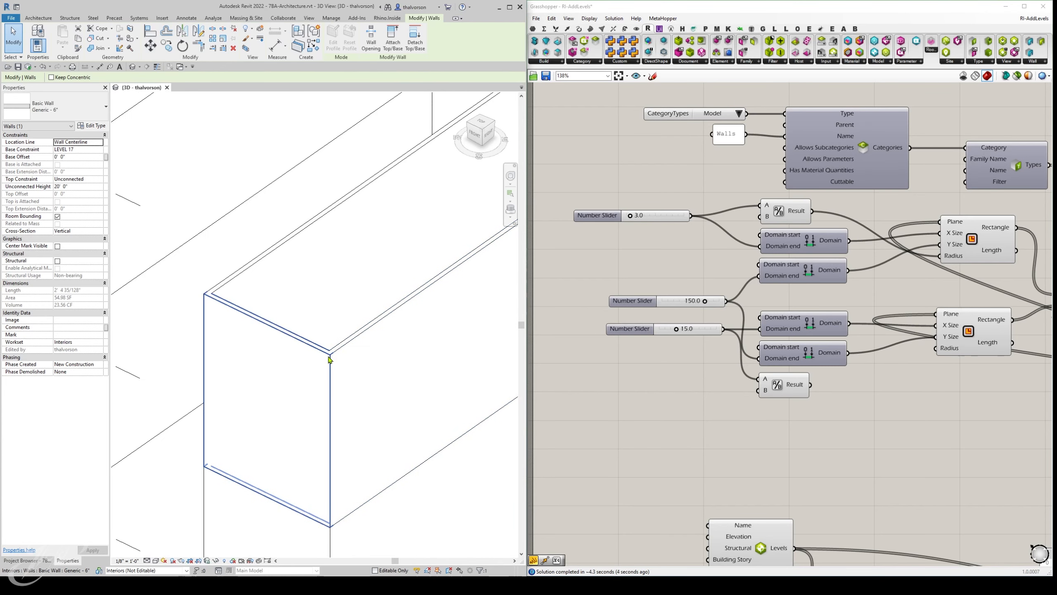
pyautogui.scroll(-5, 348, 397)
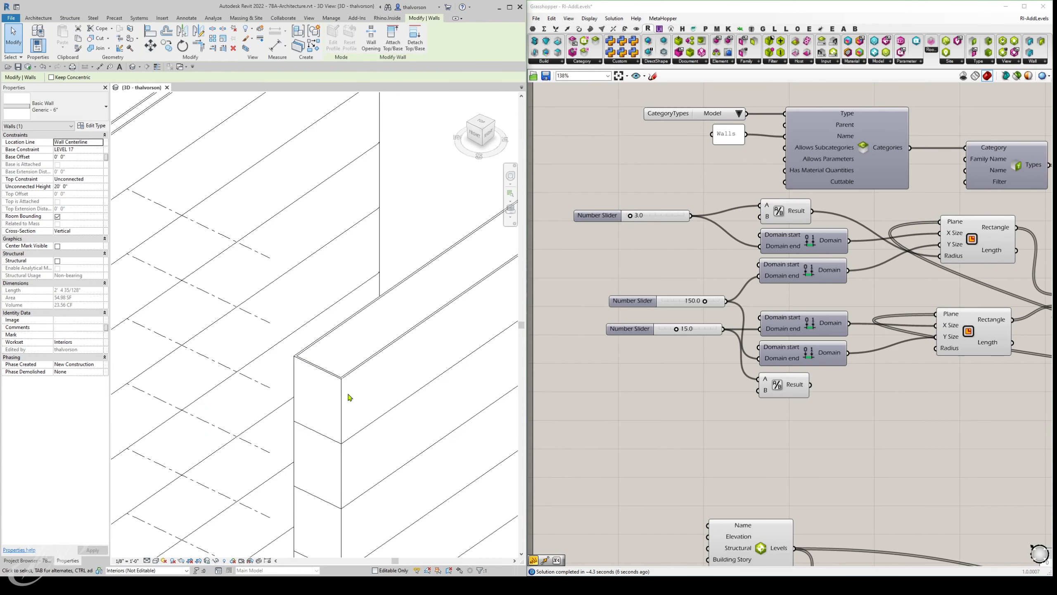
pyautogui.moveTo(365, 292); pyautogui.dragTo(293, 249, button='middle')
pyautogui.press('Escape')
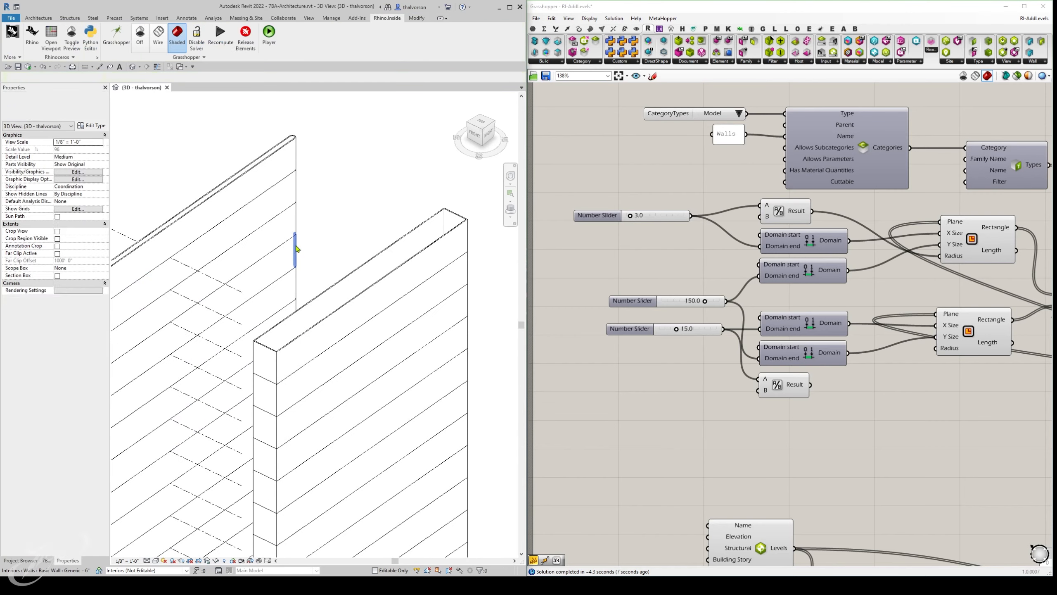
pyautogui.scroll(-2, 294, 248)
pyautogui.scroll(-2, 315, 295)
pyautogui.moveTo(315, 296); pyautogui.dragTo(326, 236, button='middle')
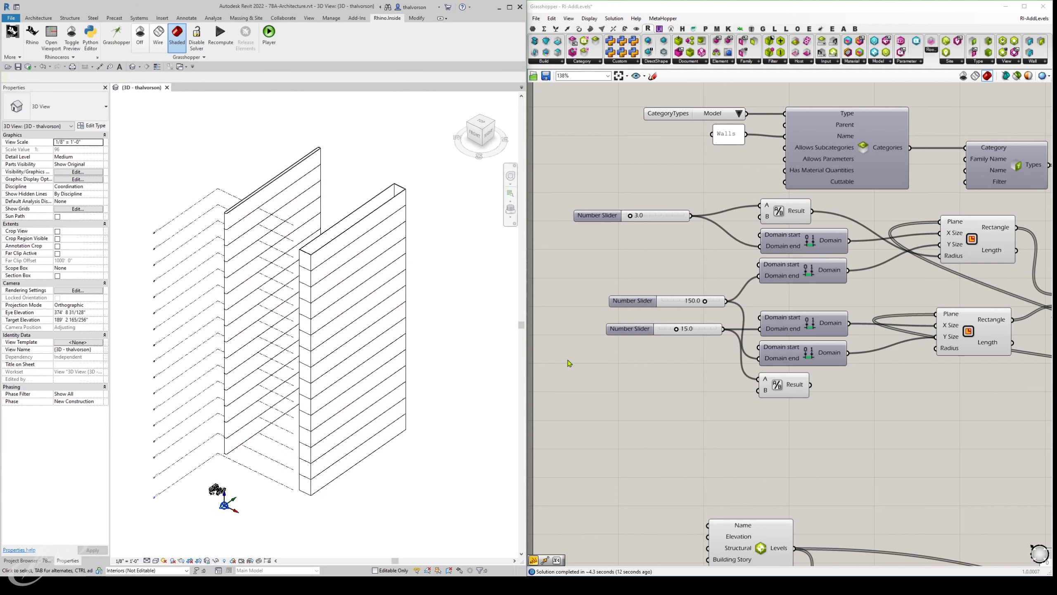
# Set the number slider feeding the Count inputs of the two Series components to 5.
pyautogui.moveTo(691, 449); pyautogui.dragTo(619, 271, button='right')
pyautogui.scroll(-2, 618, 268)
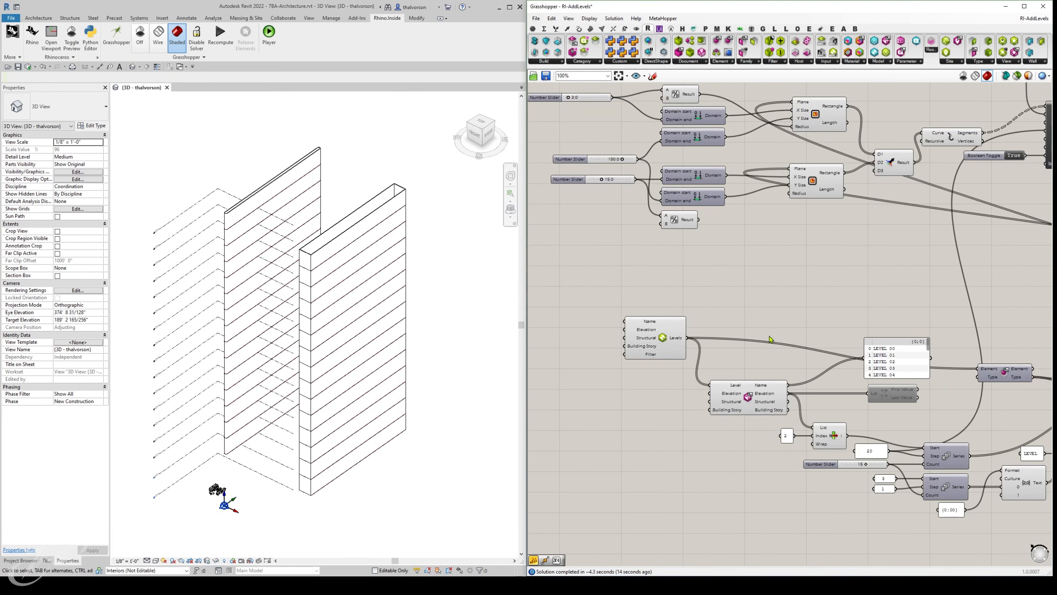
pyautogui.moveTo(758, 280); pyautogui.dragTo(671, 235, button='right')
pyautogui.scroll(3, 739, 394)
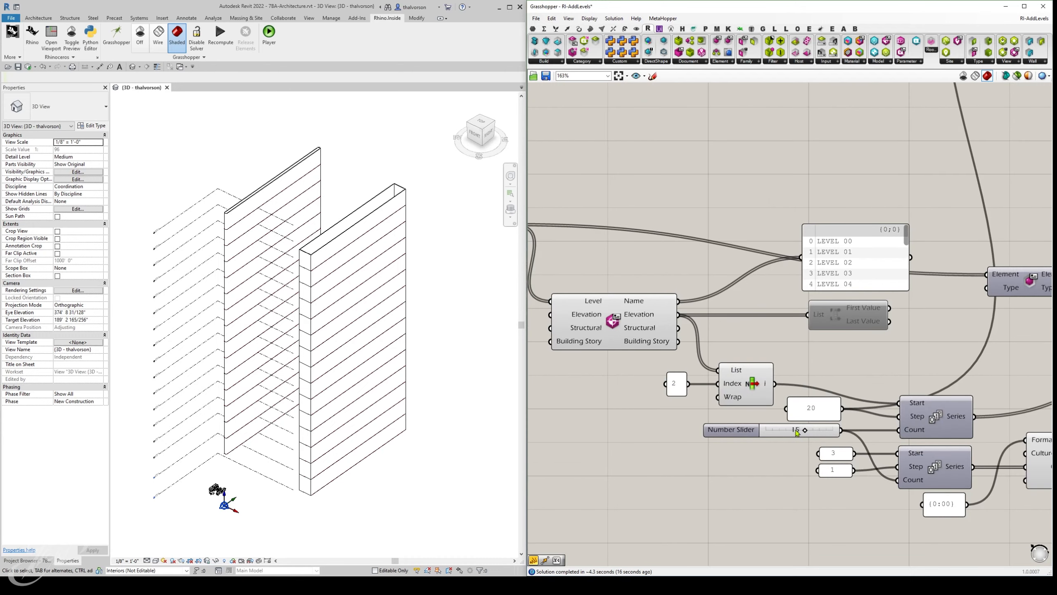
pyautogui.doubleClick(796, 431)
pyautogui.write('5')
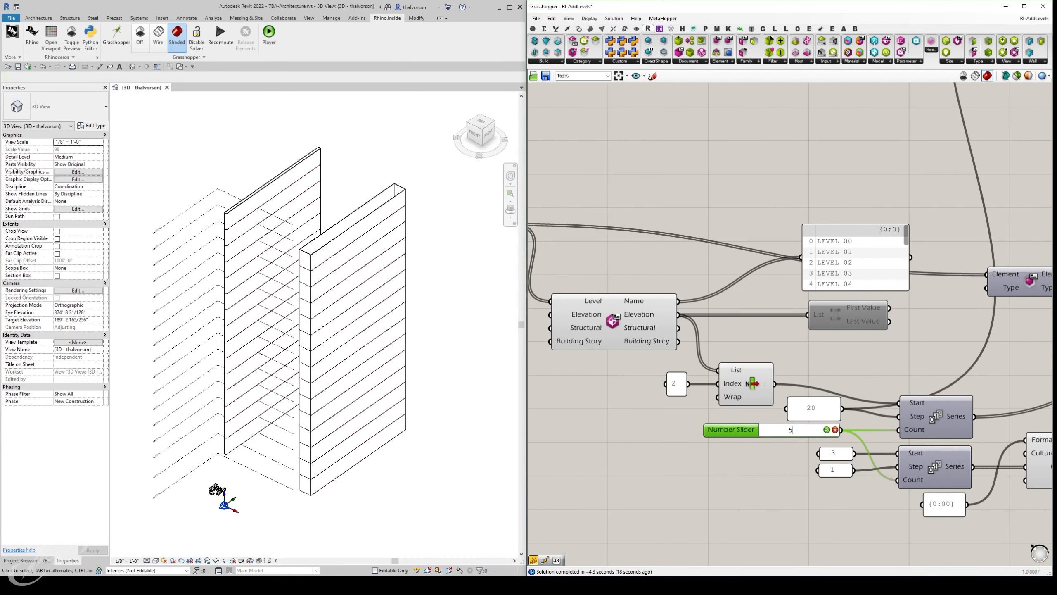
pyautogui.press('Return')
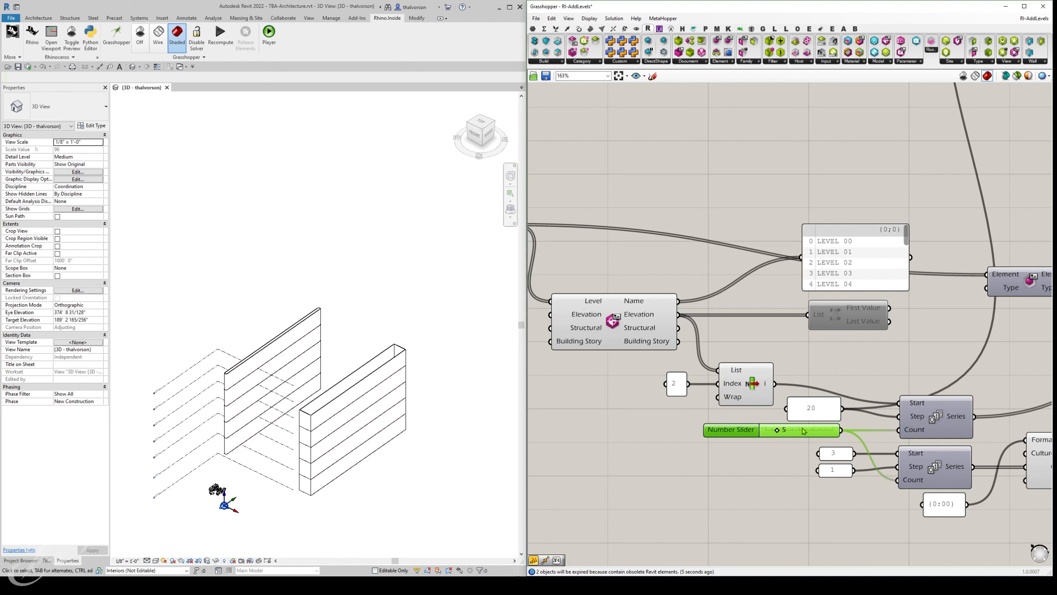
# Set the Series count slider to 25 and check the regenerated levels and walls in the Revit 3D view.
pyautogui.doubleClick(787, 432)
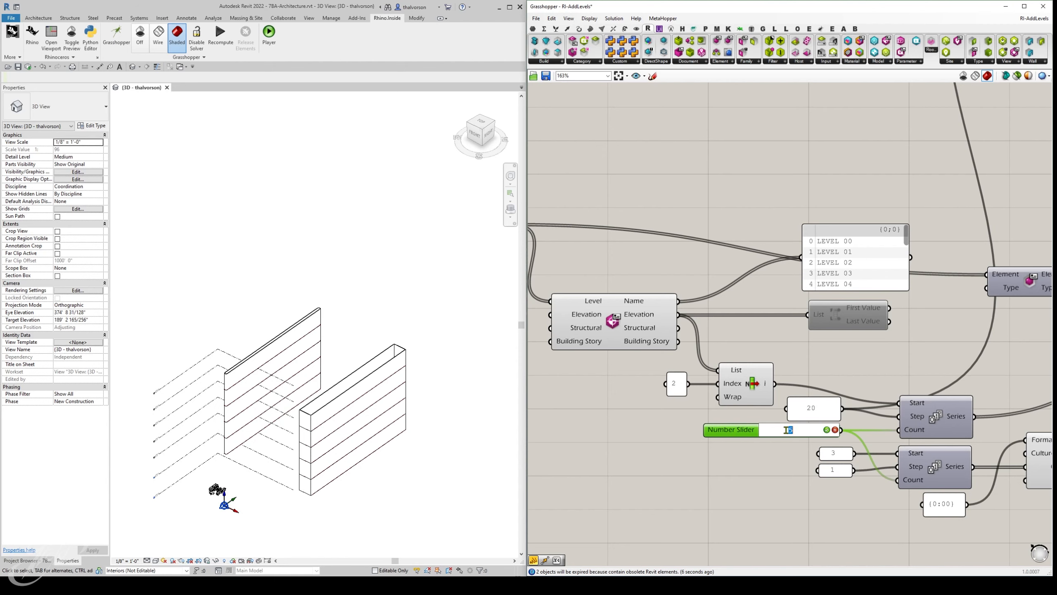
pyautogui.write('25')
pyautogui.press('Return')
pyautogui.scroll(-3, 319, 254)
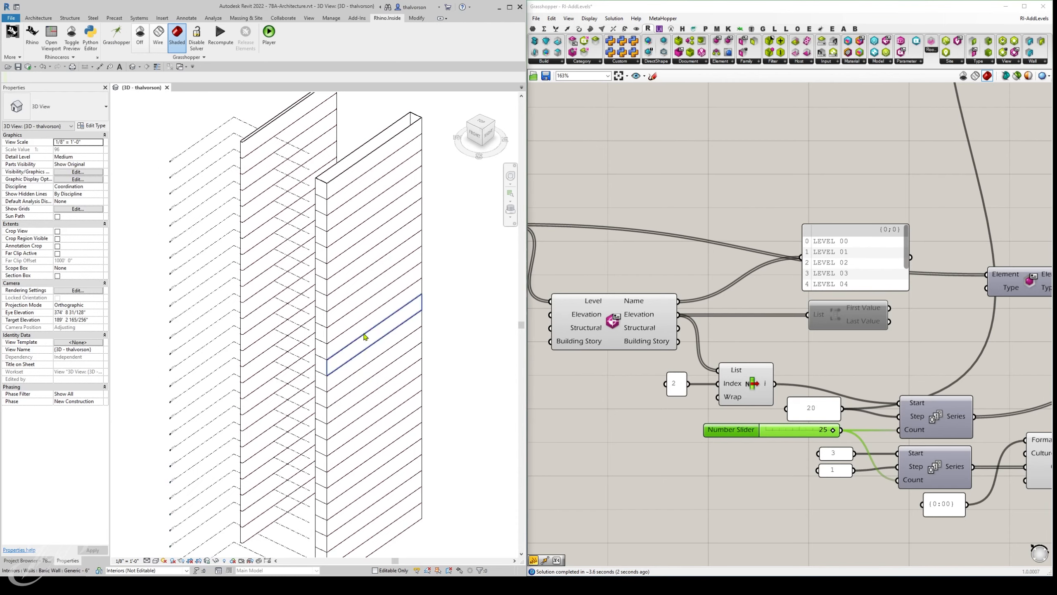
pyautogui.scroll(-2, 370, 326)
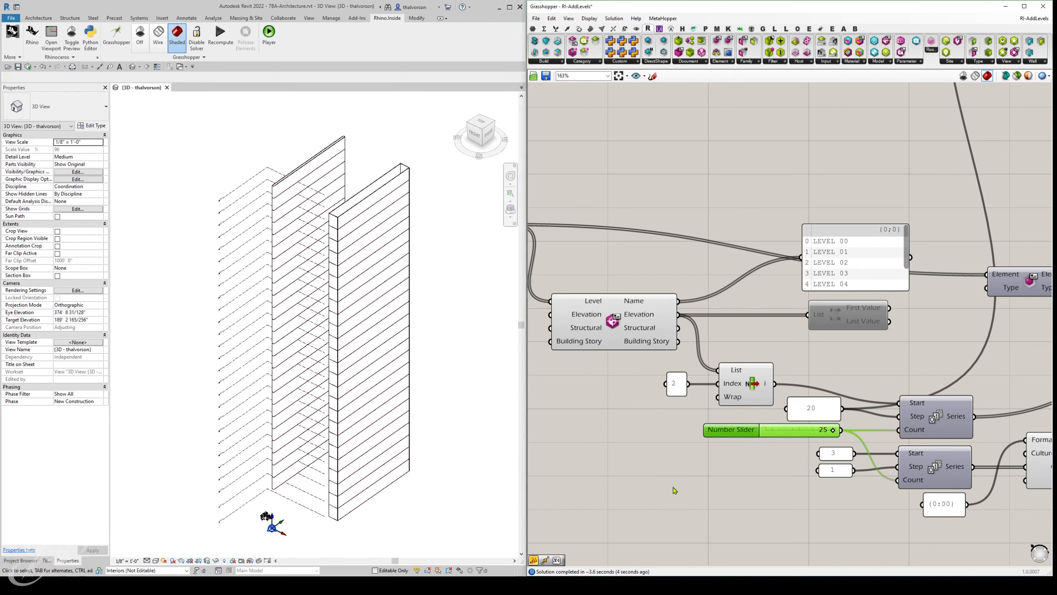
pyautogui.click(615, 401)
pyautogui.scroll(-3, 614, 401)
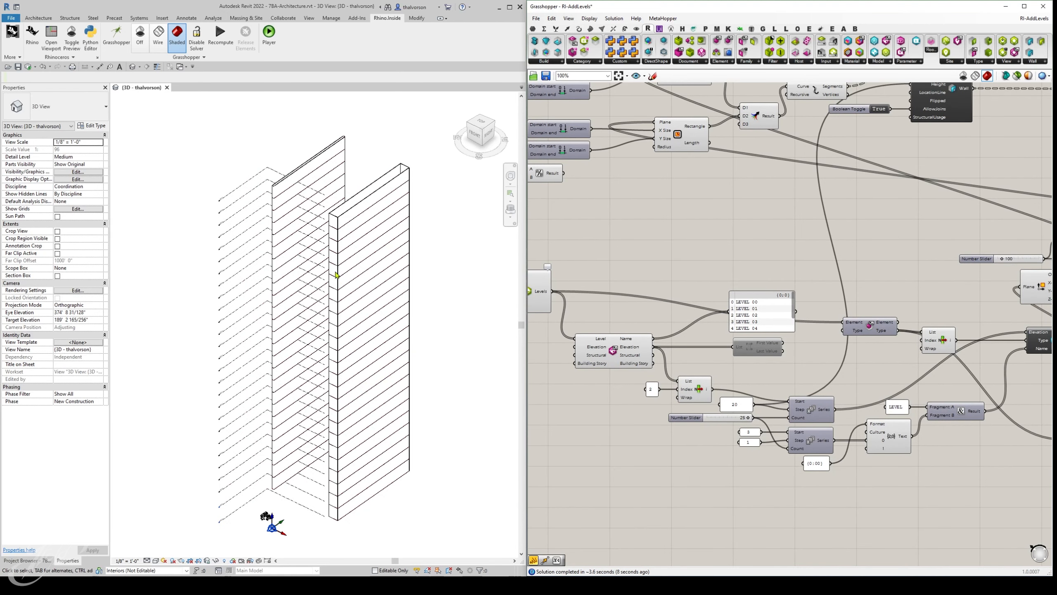
# Examine the level names and elevations in the Revit 3D view, from the uppermost levels down to LEVEL 00.
pyautogui.moveTo(265, 268); pyautogui.dragTo(346, 251, button='middle')
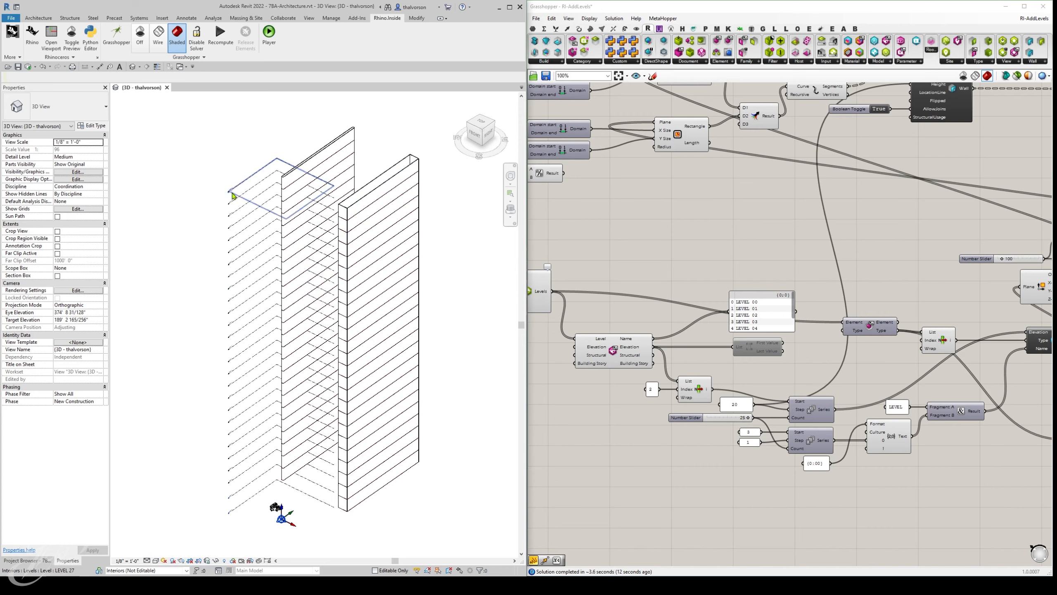
pyautogui.scroll(8, 232, 196)
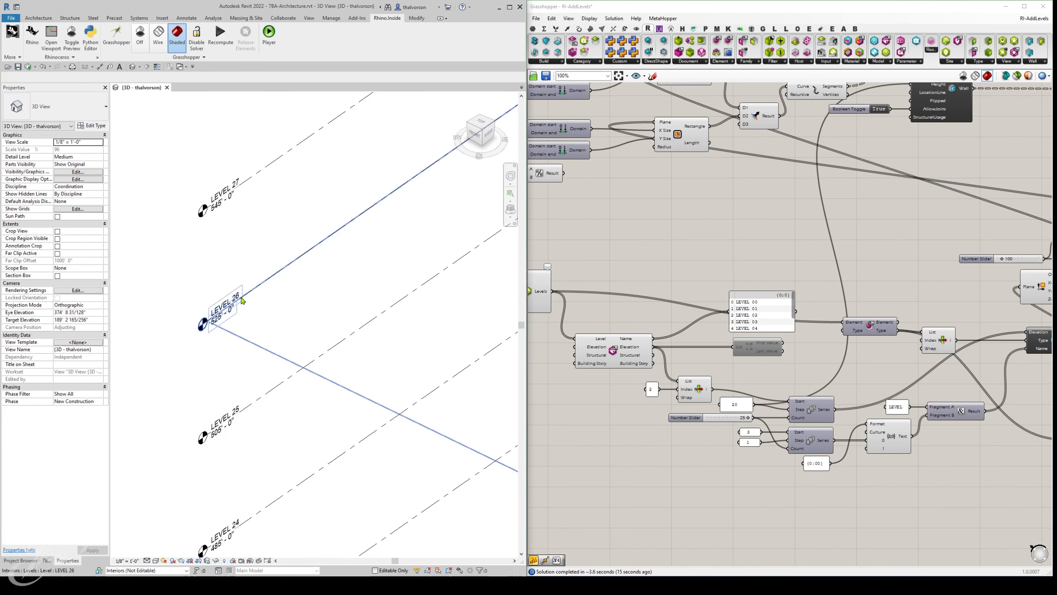
pyautogui.scroll(-4, 260, 384)
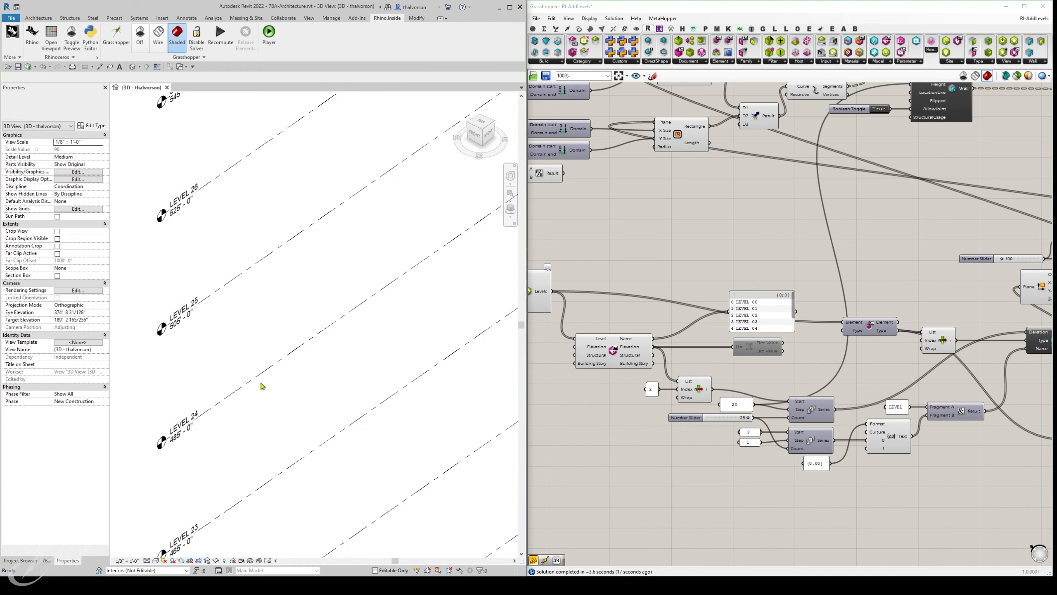
pyautogui.scroll(4, 262, 386)
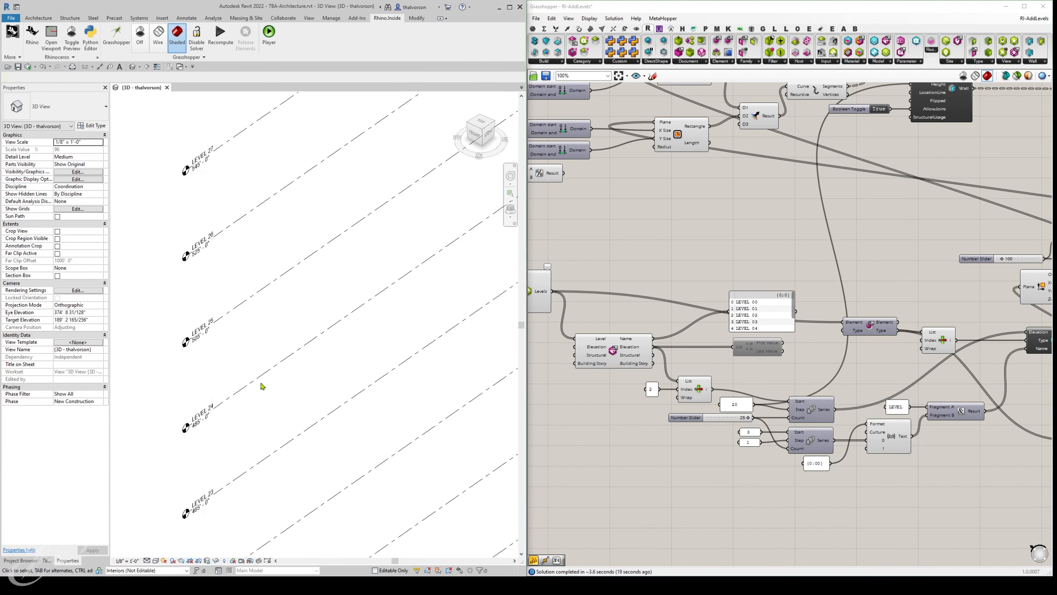
pyautogui.scroll(-6, 262, 385)
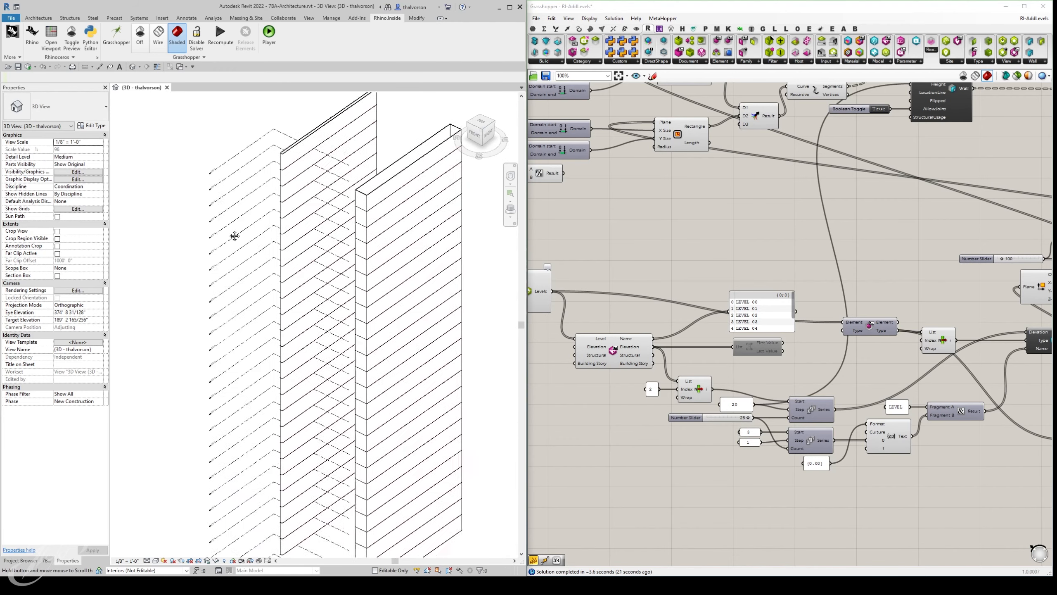
pyautogui.scroll(6, 258, 427)
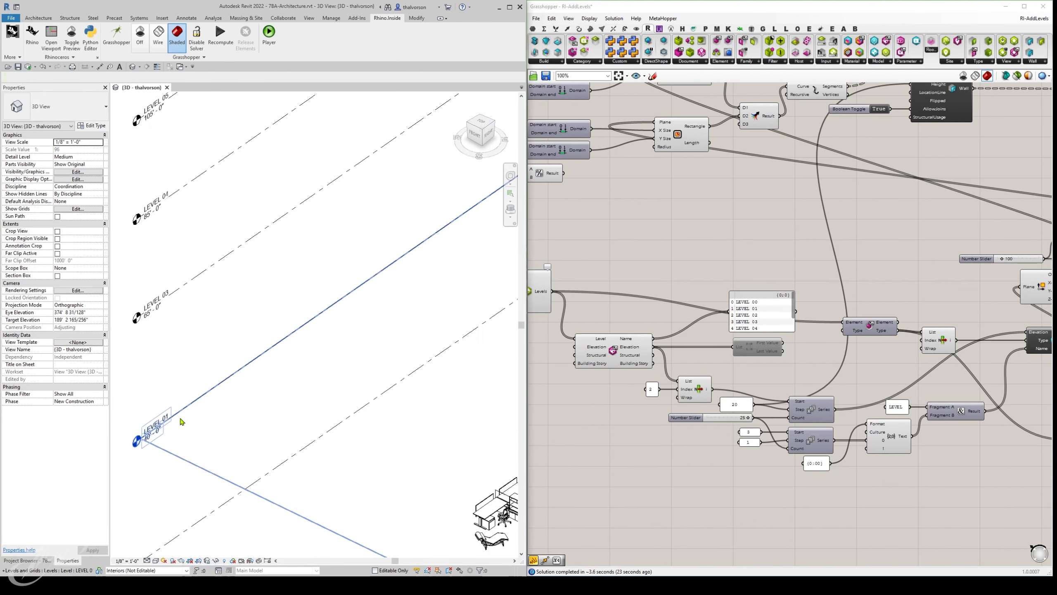
pyautogui.moveTo(212, 380); pyautogui.dragTo(229, 314, button='middle')
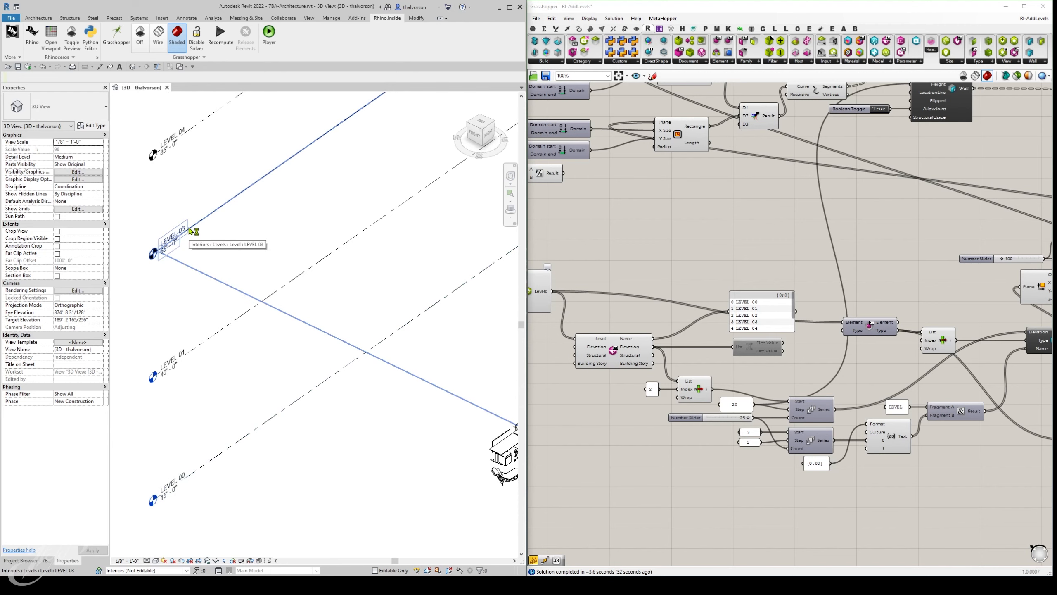
pyautogui.scroll(-4, 329, 252)
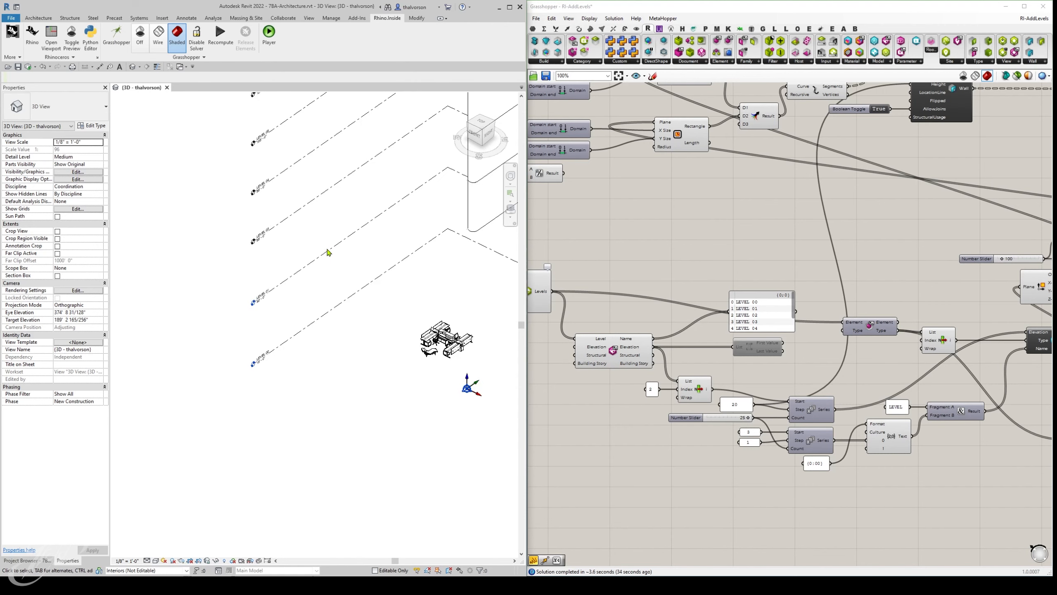
pyautogui.moveTo(330, 254); pyautogui.dragTo(261, 307, button='middle')
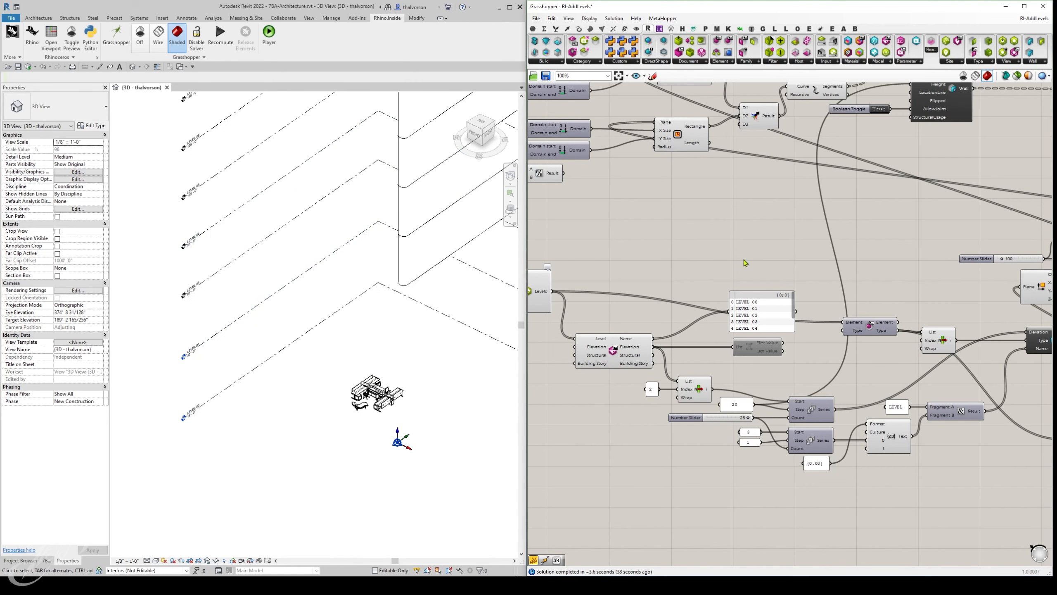
# Widen the Grasshopper window over the Revit view and bring the level and wall parts of the definition into view.
pyautogui.scroll(-3, 767, 256)
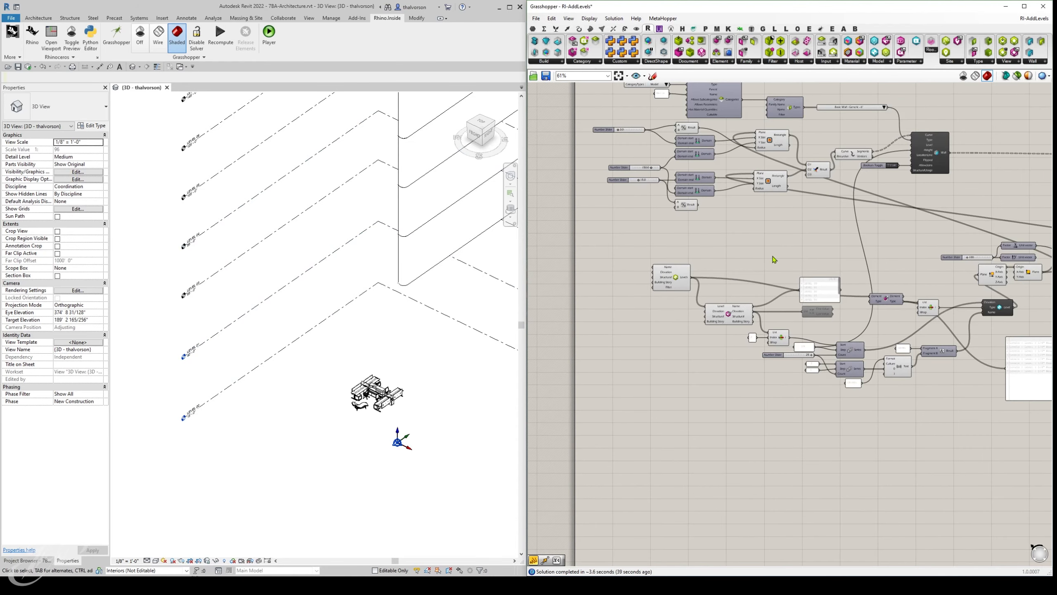
pyautogui.scroll(2, 772, 256)
pyautogui.moveTo(773, 257); pyautogui.dragTo(686, 330, button='right')
pyautogui.scroll(-1, 687, 331)
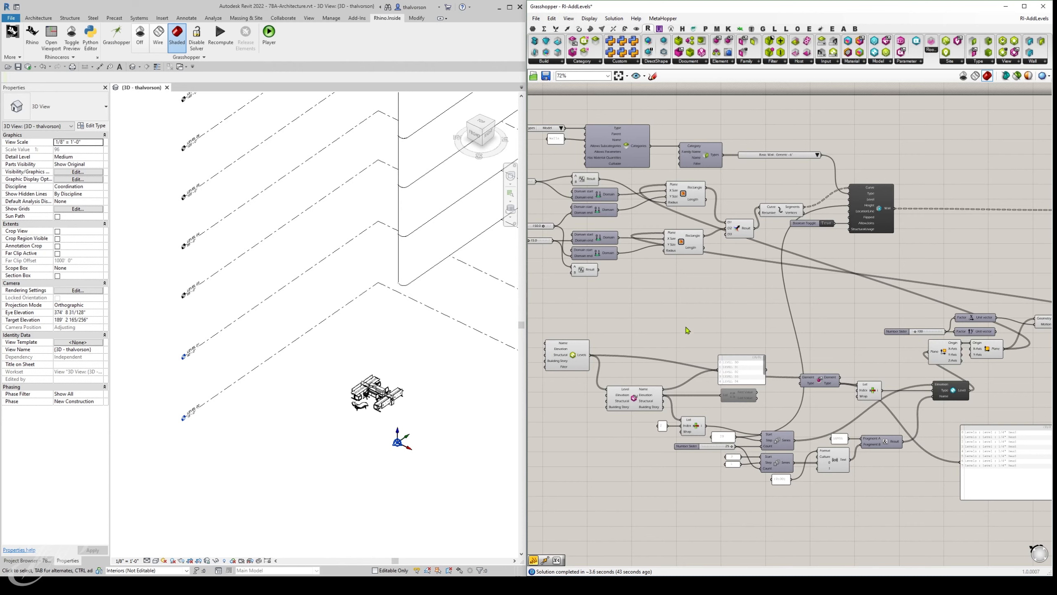
pyautogui.moveTo(527, 315); pyautogui.dragTo(414, 316)
pyautogui.moveTo(558, 311); pyautogui.dragTo(611, 307, button='right')
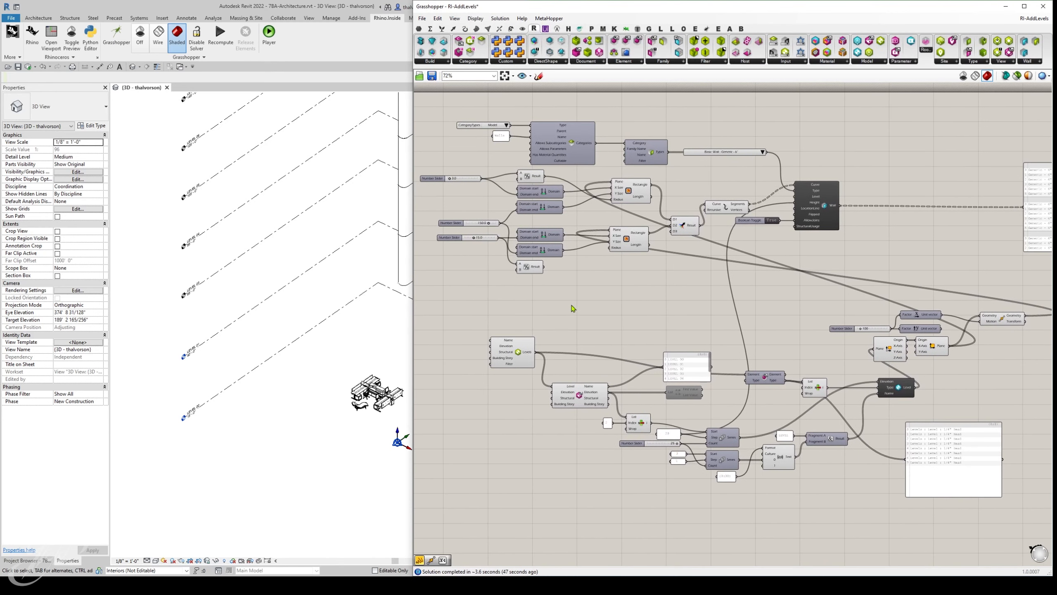
# Examine the level query and level identity components and list the available Revit Model components.
pyautogui.scroll(2, 672, 445)
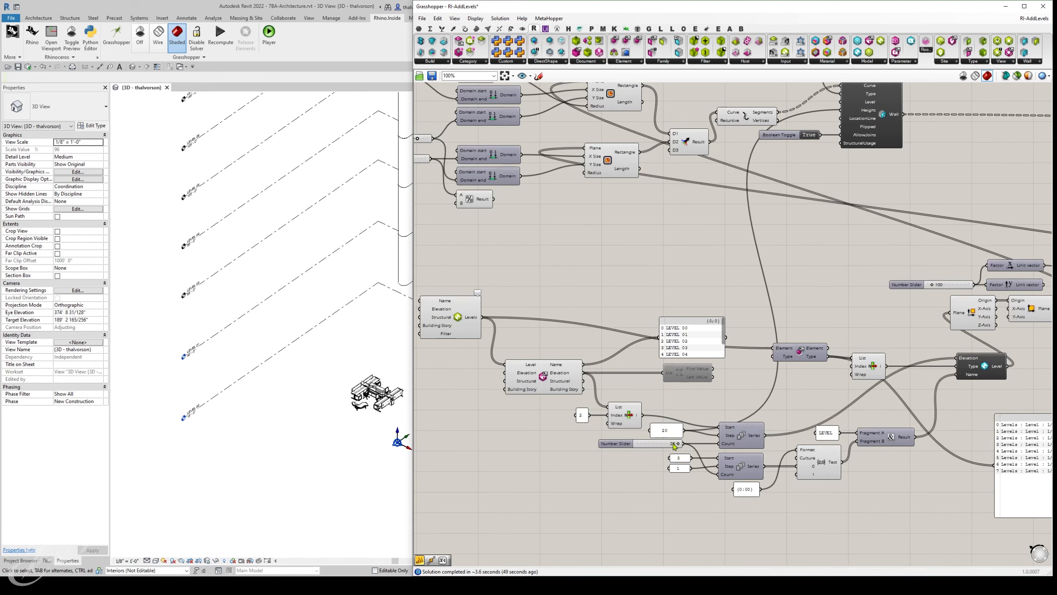
pyautogui.scroll(4, 541, 325)
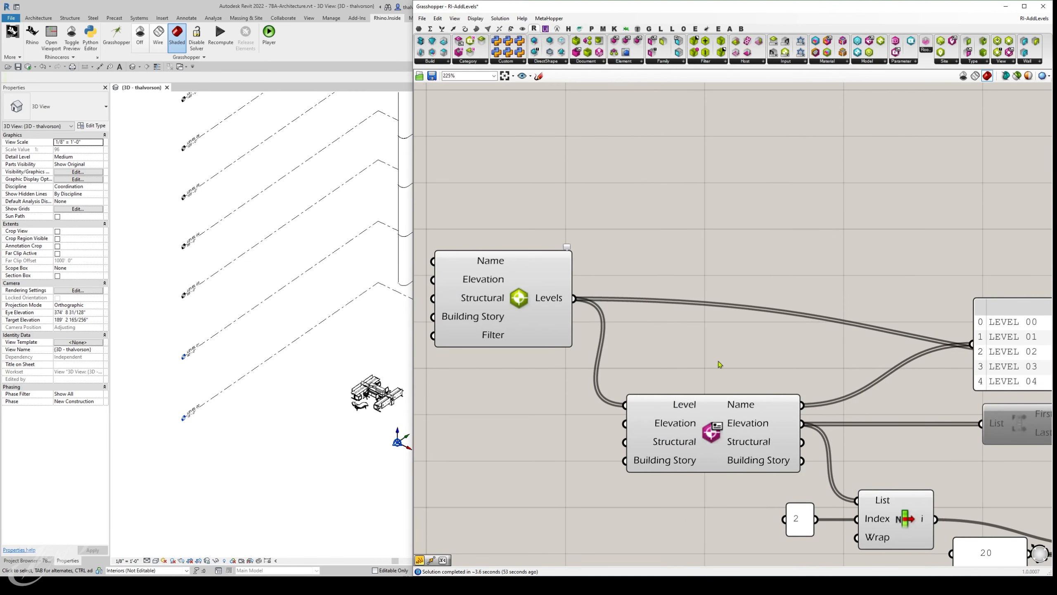
pyautogui.click(884, 62)
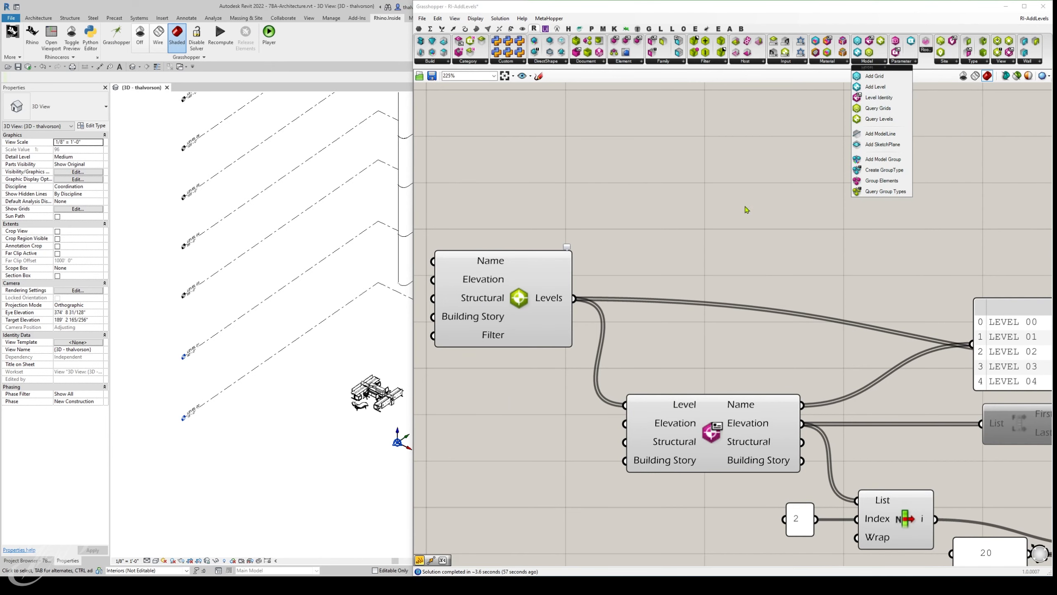
# Enlarge the level names panel to show more entries and move it above the wire running from the level query.
pyautogui.moveTo(812, 407); pyautogui.dragTo(629, 349, button='right')
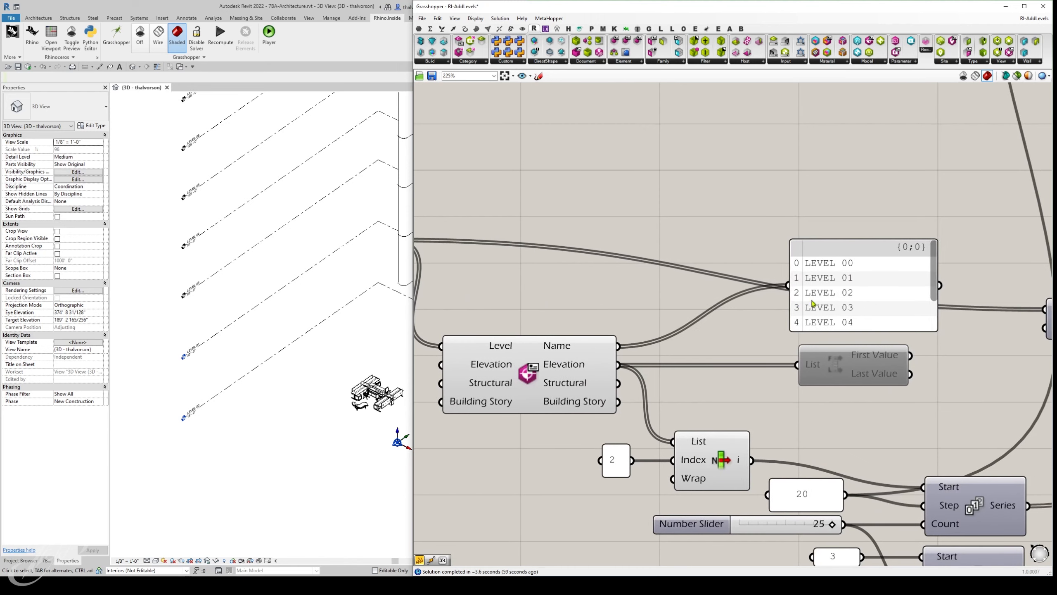
pyautogui.moveTo(818, 300); pyautogui.dragTo(779, 295)
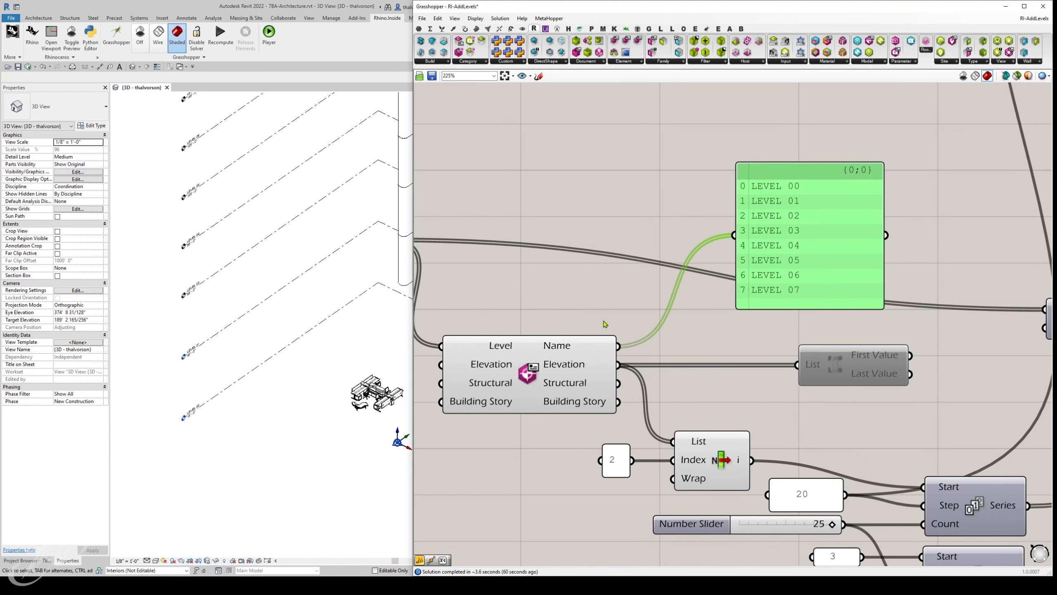
pyautogui.moveTo(605, 324); pyautogui.dragTo(587, 274, button='right')
pyautogui.scroll(-1, 586, 273)
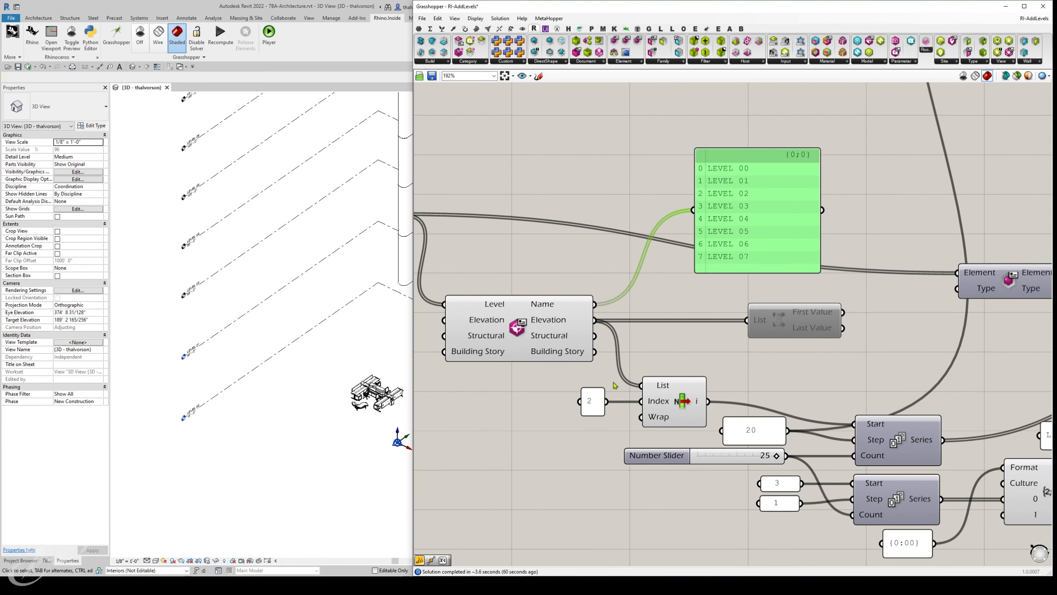
# Examine the elevation Series component and how its output, the level type and the name text feed the Add Level component.
pyautogui.moveTo(692, 388); pyautogui.dragTo(574, 331, button='right')
pyautogui.click(774, 378)
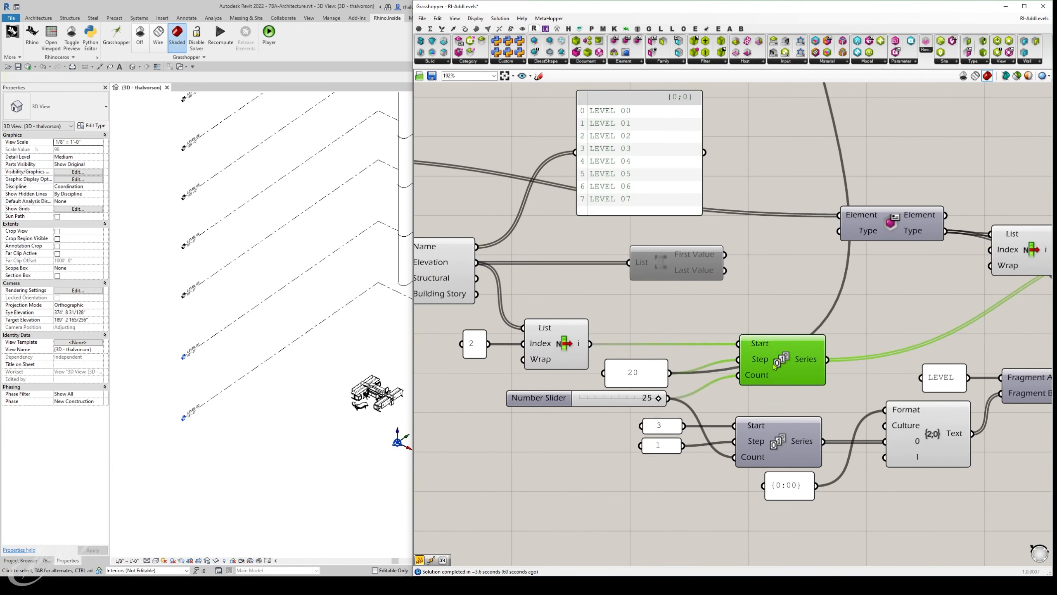
pyautogui.scroll(-2, 775, 377)
pyautogui.moveTo(853, 341); pyautogui.dragTo(683, 328, button='right')
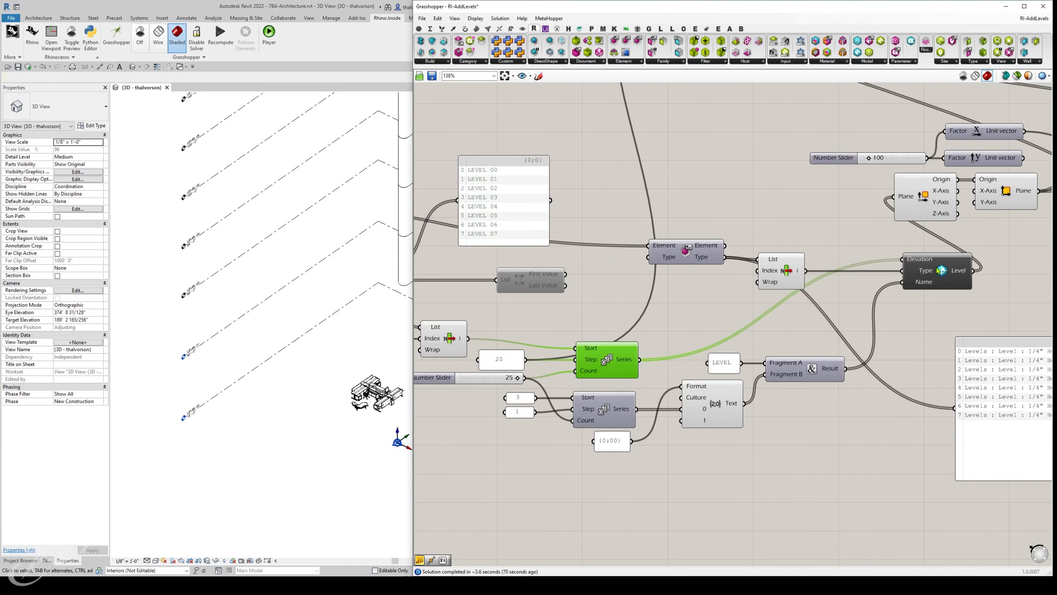
pyautogui.moveTo(940, 271); pyautogui.dragTo(925, 274)
pyautogui.moveTo(850, 249); pyautogui.dragTo(815, 250, button='right')
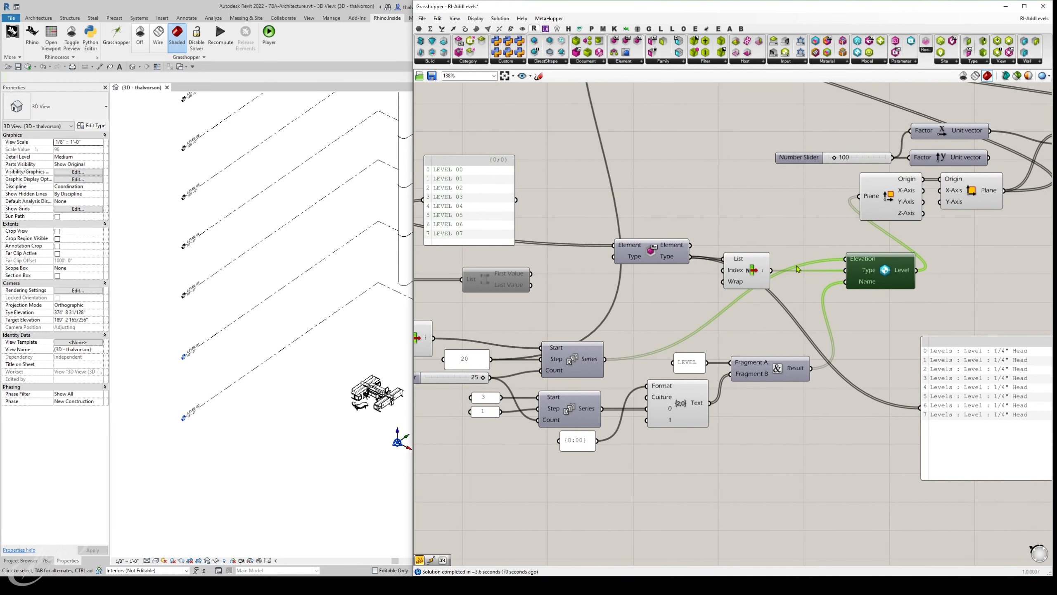
pyautogui.scroll(-1, 774, 227)
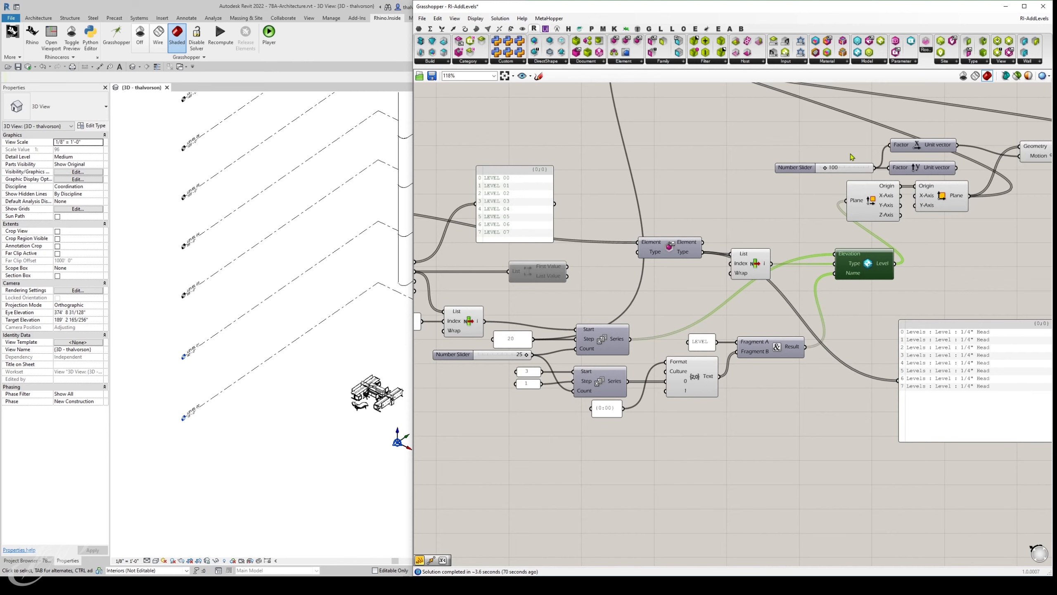
# Place a second Add Level component directly below the existing one.
pyautogui.click(861, 63)
pyautogui.click(878, 87)
pyautogui.click(860, 315)
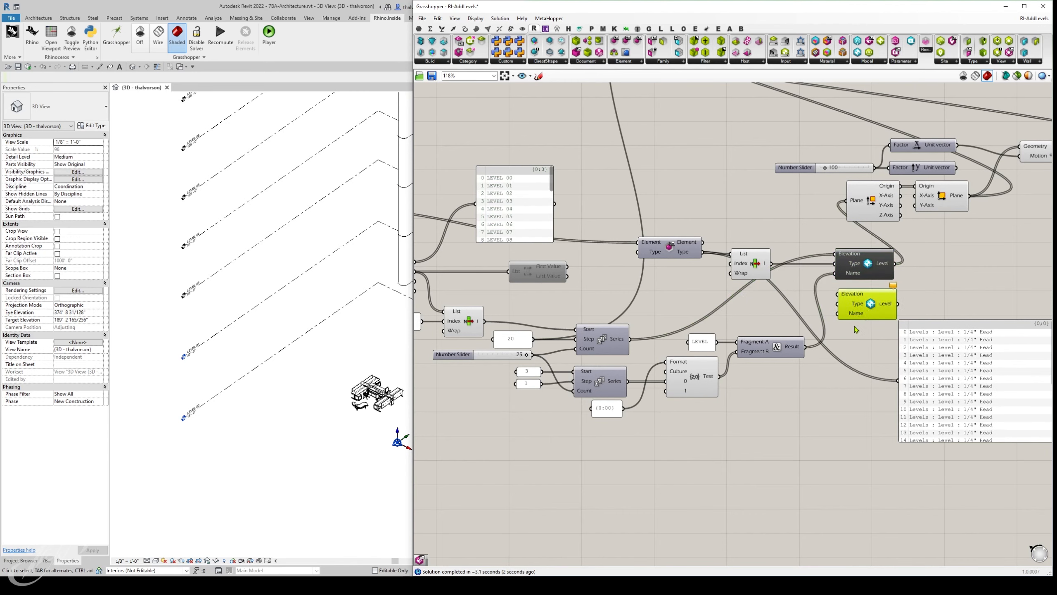
# Move the existing Element Type component to just above the level names panel.
pyautogui.moveTo(725, 220); pyautogui.dragTo(780, 226, button='right')
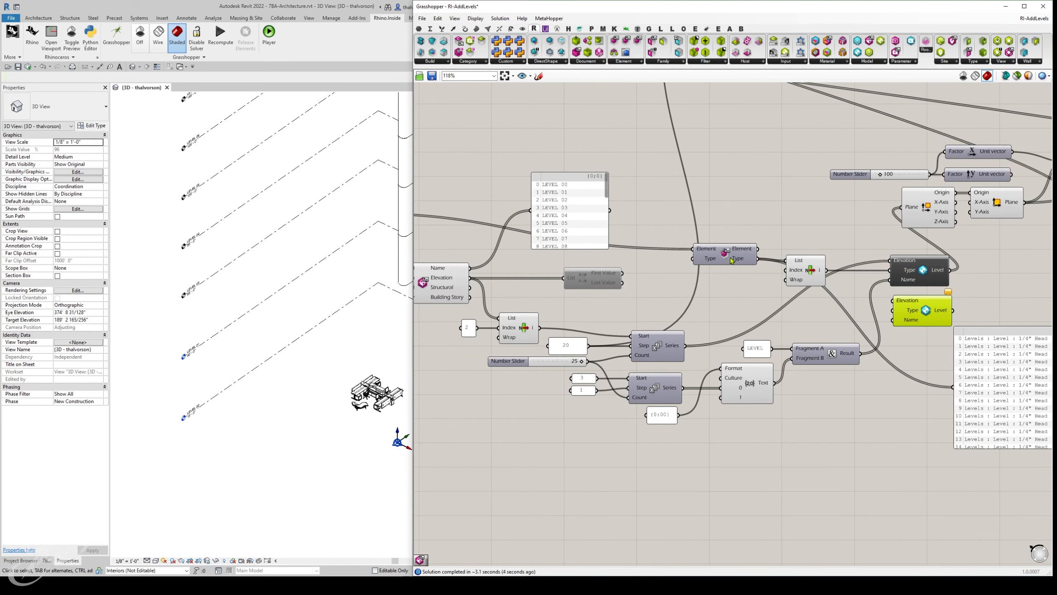
pyautogui.moveTo(728, 253); pyautogui.dragTo(584, 150)
pyautogui.moveTo(584, 150); pyautogui.dragTo(767, 201, button='right')
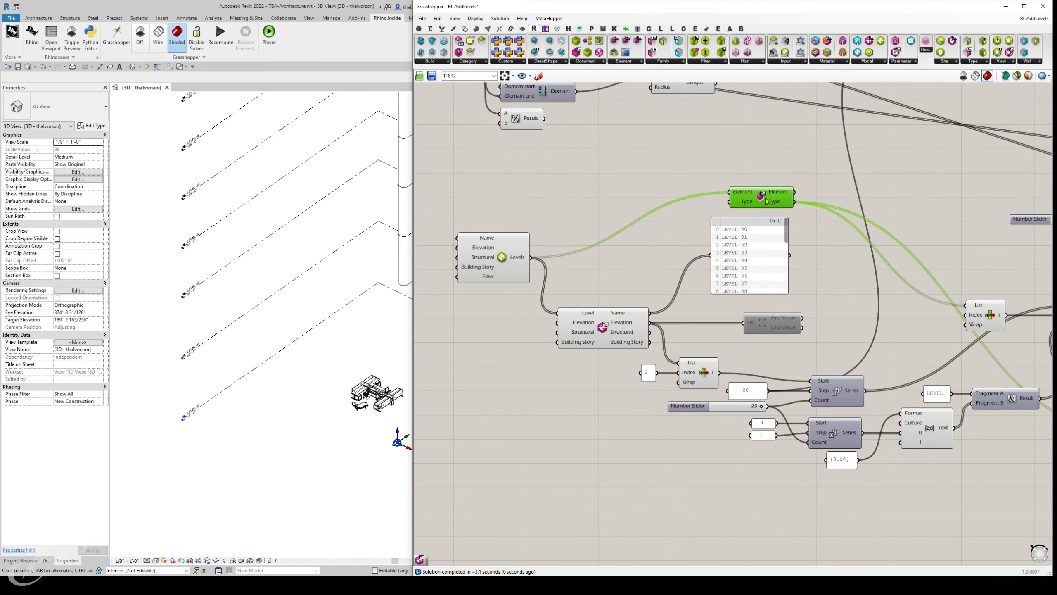
# Place a new Element Type component beside the level query and connect the Levels output to its Element input.
pyautogui.click(625, 63)
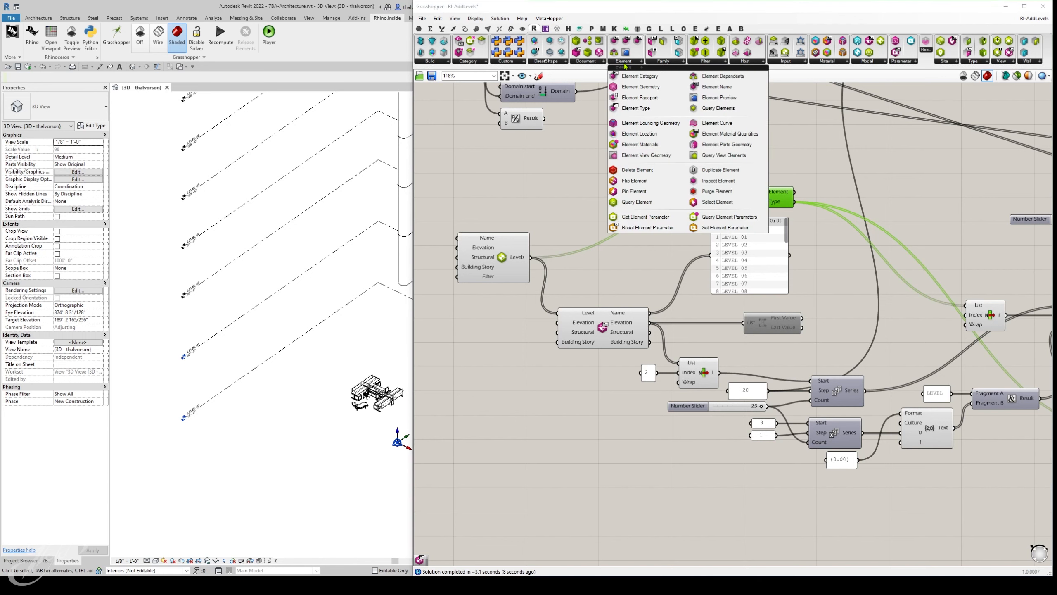
pyautogui.click(629, 108)
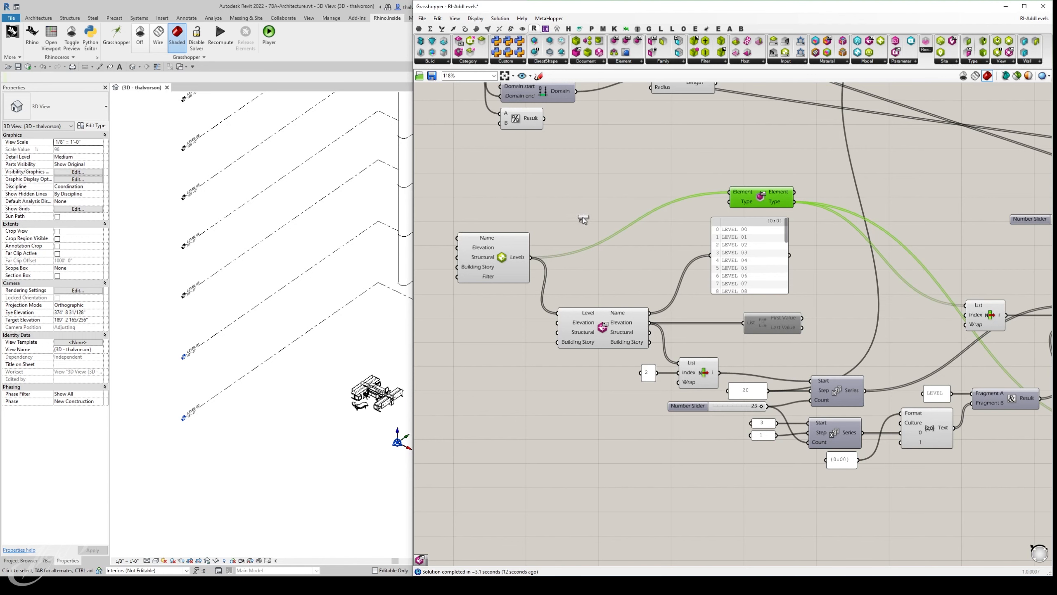
pyautogui.click(583, 219)
pyautogui.moveTo(532, 257); pyautogui.dragTo(550, 213)
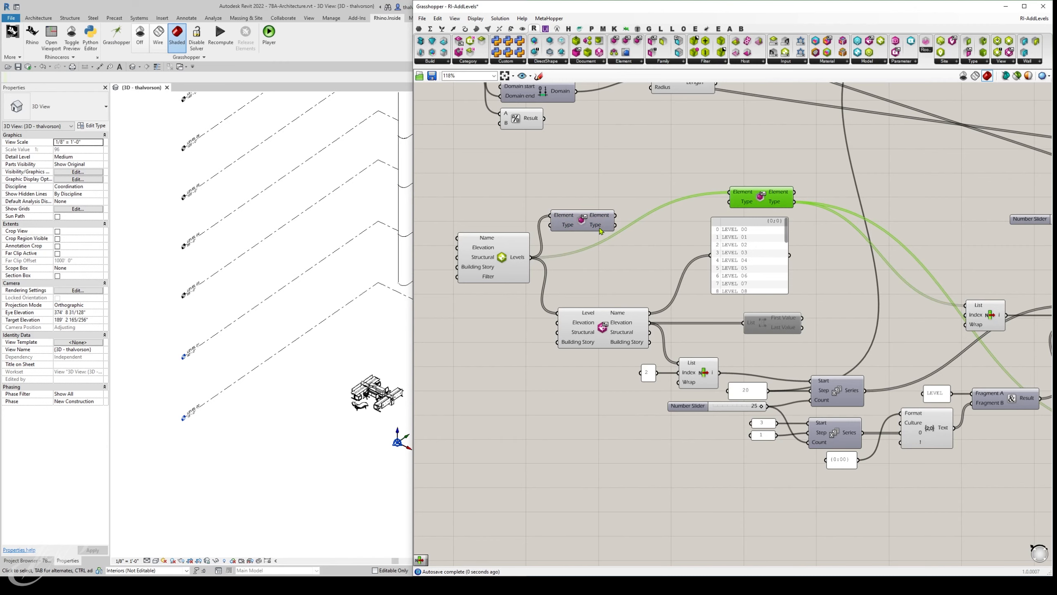
# Add a panel near the new Element Type component, feed it the Type output, and widen it to fit each type name on one line.
pyautogui.scroll(4, 572, 229)
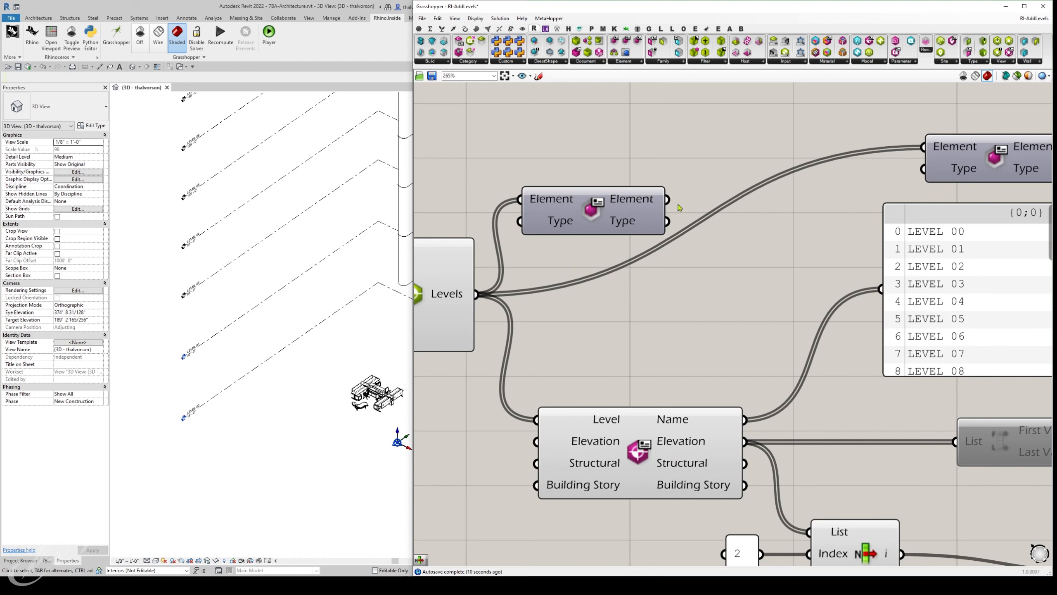
pyautogui.scroll(-2, 702, 205)
pyautogui.doubleClick(696, 142)
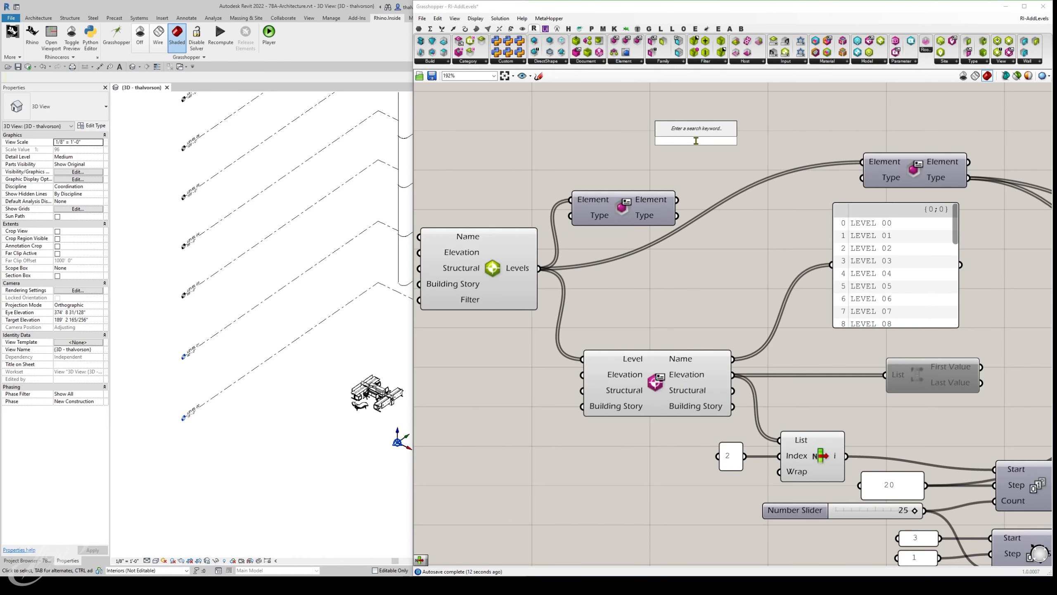
pyautogui.write('//')
pyautogui.press('Return')
pyautogui.moveTo(677, 200); pyautogui.dragTo(639, 145)
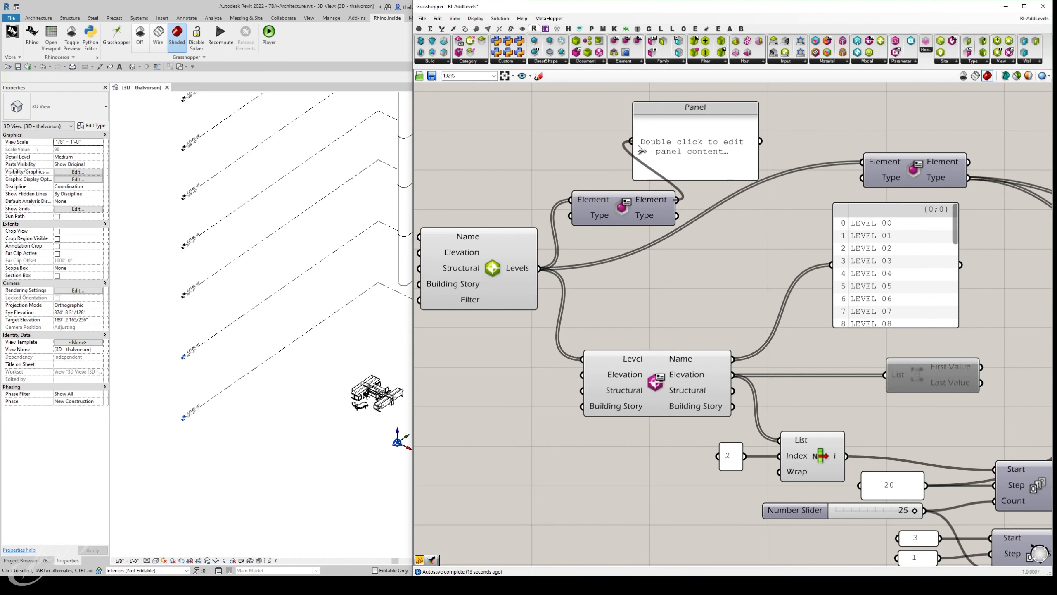
pyautogui.moveTo(703, 168); pyautogui.dragTo(756, 154)
pyautogui.moveTo(677, 215); pyautogui.dragTo(724, 230)
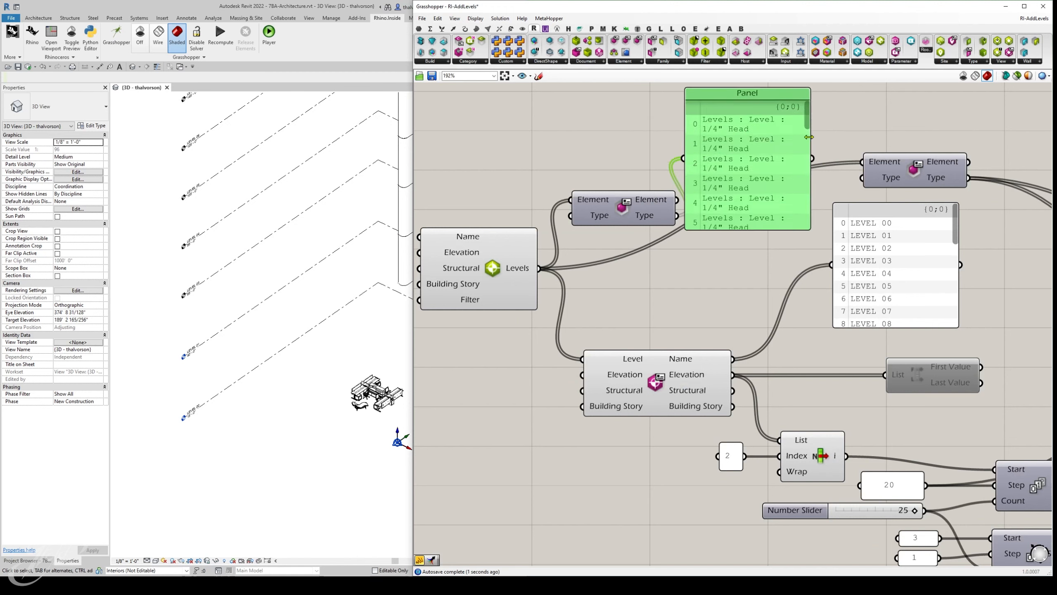
pyautogui.moveTo(811, 126); pyautogui.dragTo(921, 126)
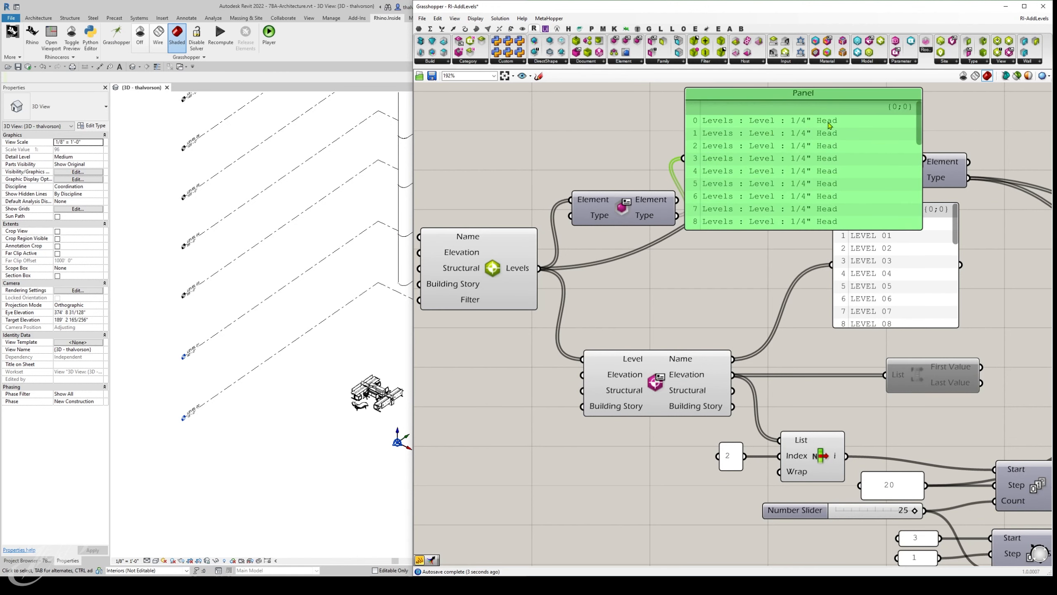
# Switch to the Revit 3D view, select LEVEL 01 to check its level type, and return to Grasshopper.
pyautogui.click(317, 200)
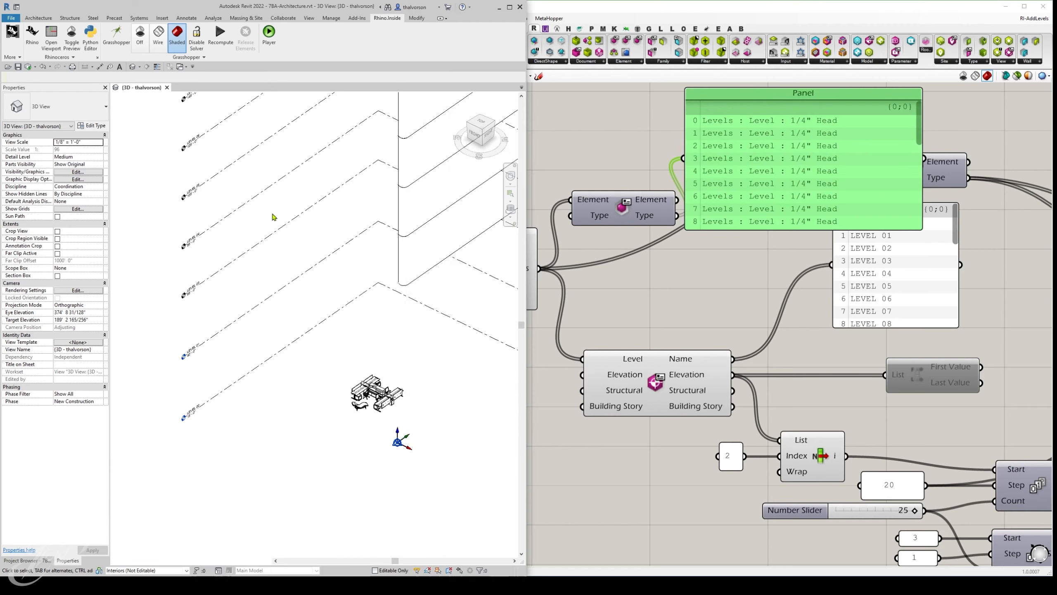
pyautogui.click(247, 322)
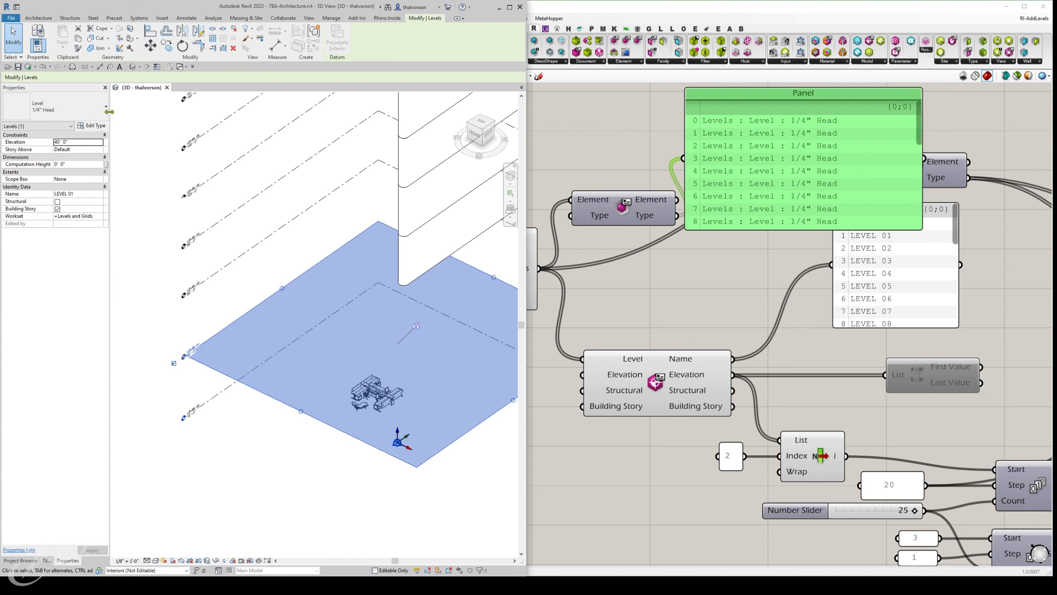
pyautogui.click(618, 145)
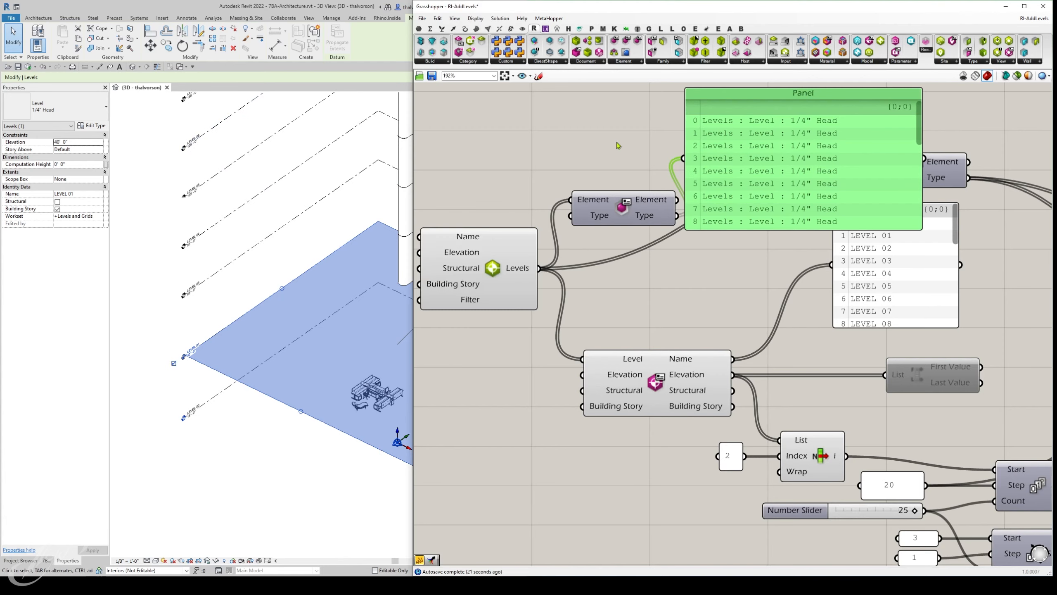
# Move the level types panel and the new Element Type component upward, clear of the other Element Type component.
pyautogui.scroll(-2, 599, 158)
pyautogui.moveTo(585, 165); pyautogui.dragTo(512, 195, button='right')
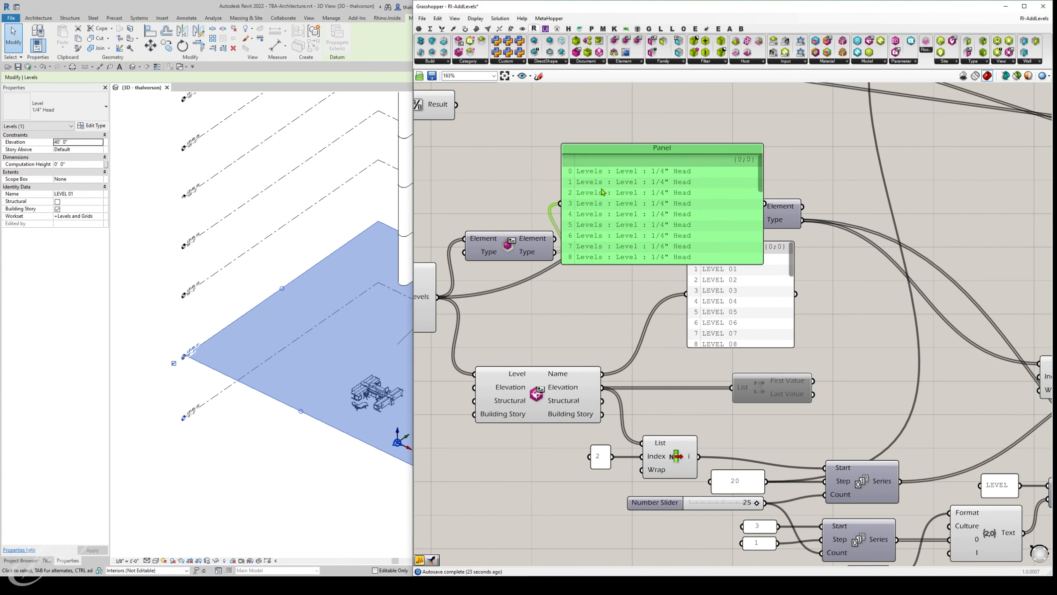
pyautogui.moveTo(617, 183); pyautogui.dragTo(592, 106)
pyautogui.moveTo(537, 237); pyautogui.dragTo(550, 275, button='right')
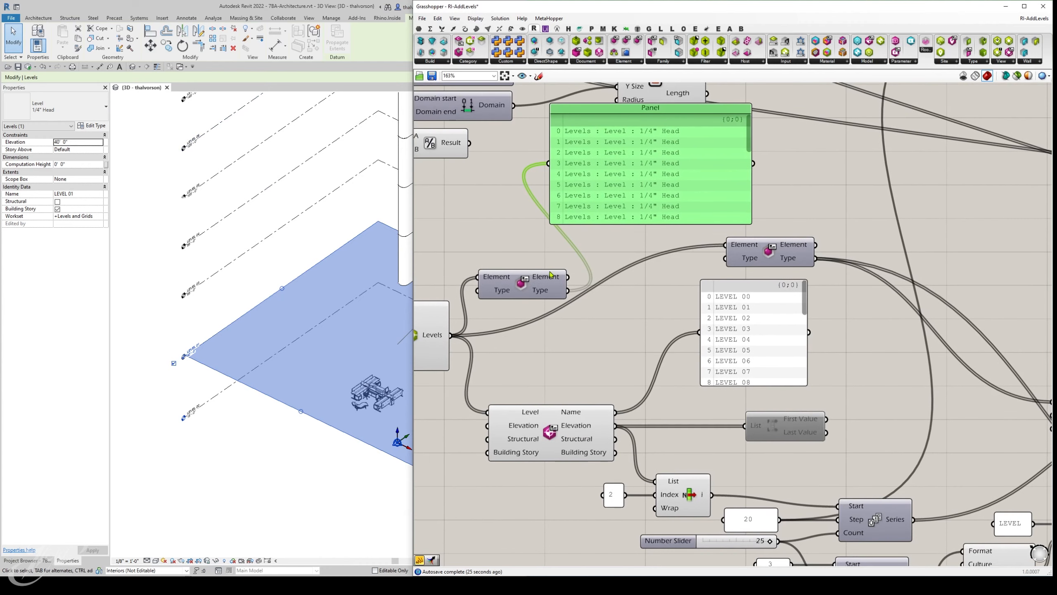
pyautogui.moveTo(526, 287); pyautogui.dragTo(521, 265)
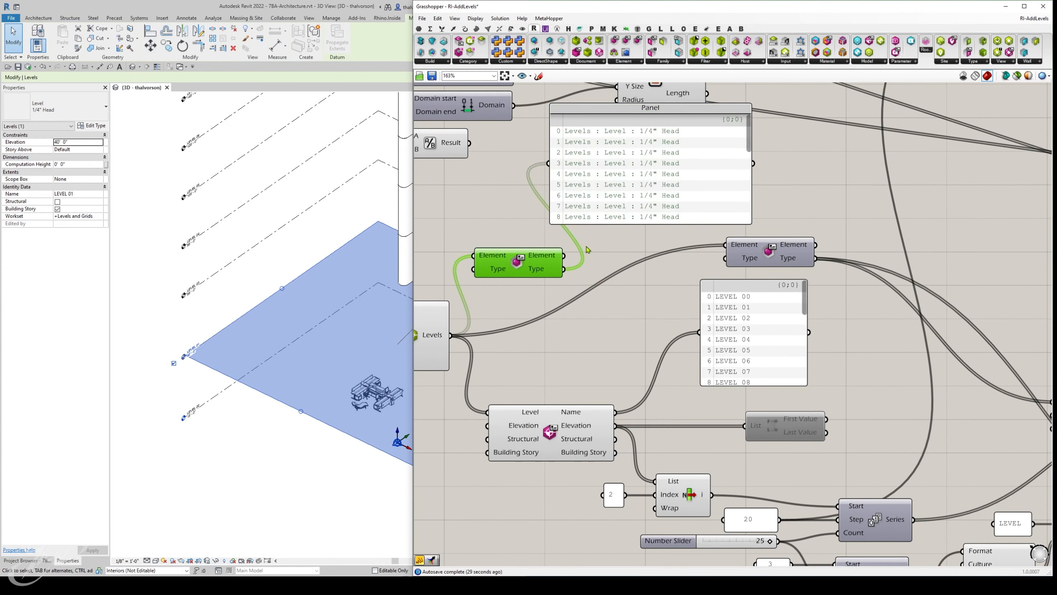
# Move the List Item component that picks the level type next to the original Element Type component.
pyautogui.scroll(-1, 587, 249)
pyautogui.moveTo(677, 295); pyautogui.dragTo(573, 274, button='right')
pyautogui.moveTo(907, 377); pyautogui.dragTo(733, 253)
# Add a new List Item component above the existing one and connect the original Element Type's Type output to its List input.
pyautogui.doubleClick(715, 206)
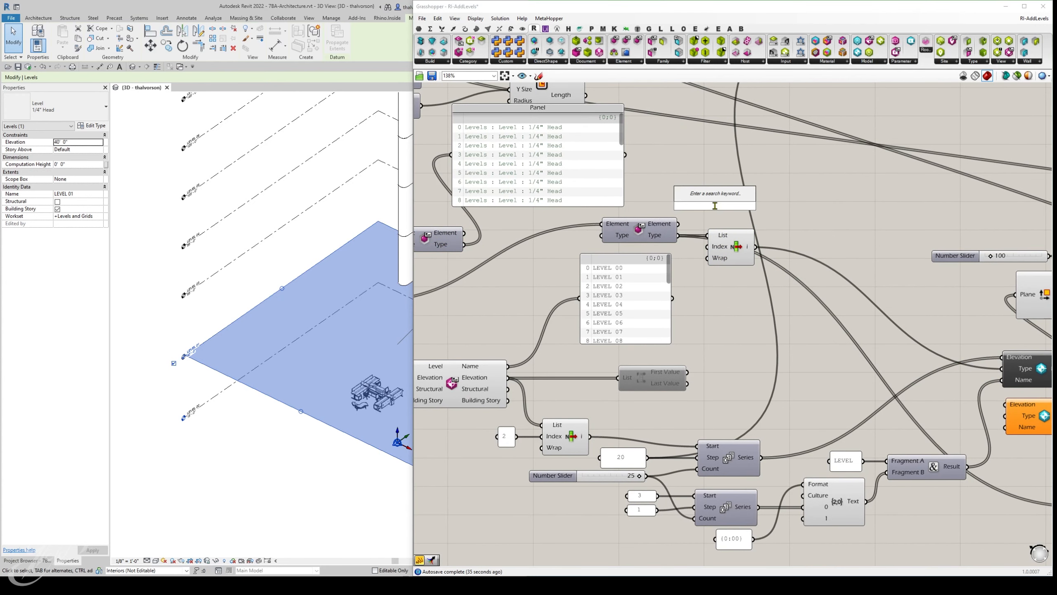
pyautogui.write('item')
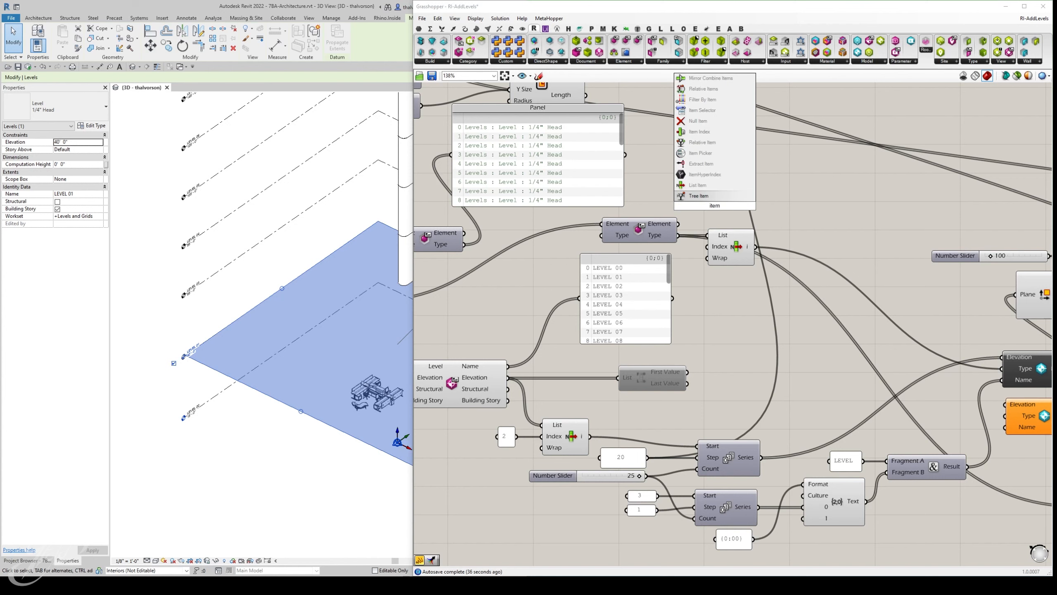
pyautogui.click(709, 186)
pyautogui.moveTo(723, 208); pyautogui.dragTo(737, 208)
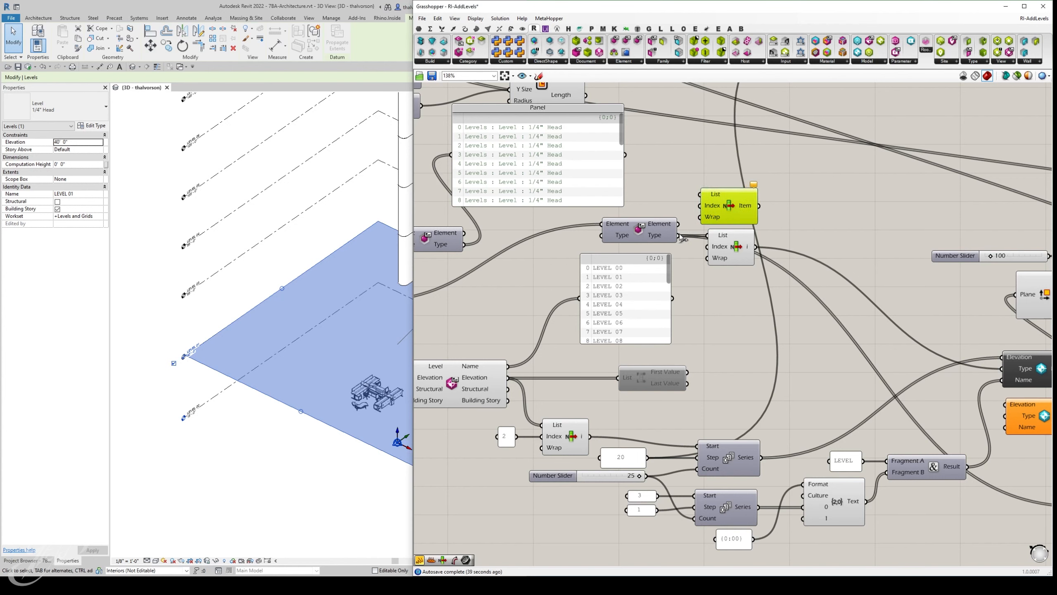
pyautogui.moveTo(678, 236); pyautogui.dragTo(700, 195)
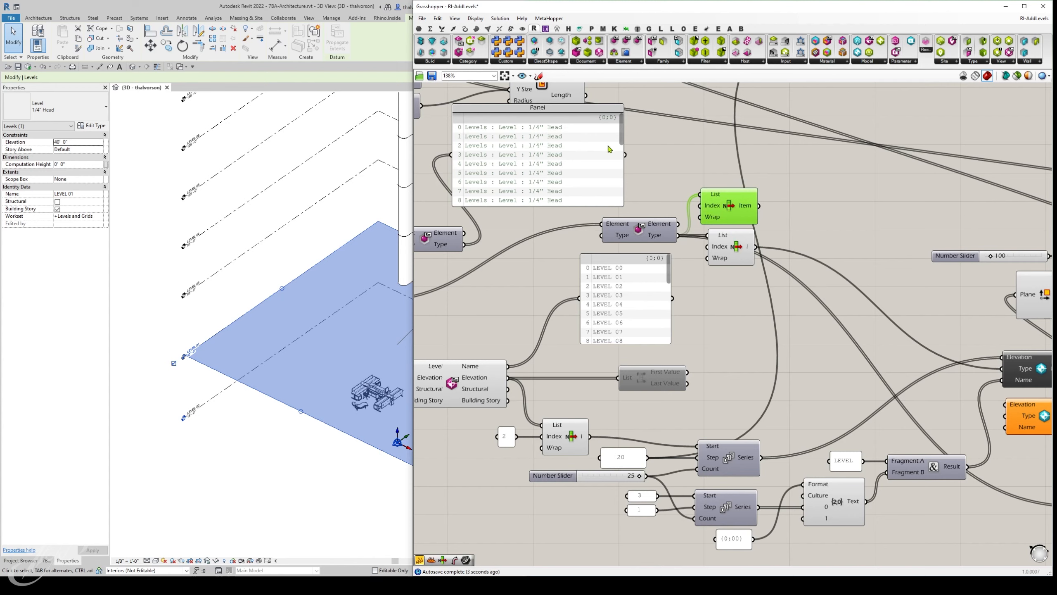
# Move the level types panel beside the new List Item component and connect the Item output to it.
pyautogui.click(590, 161)
pyautogui.moveTo(590, 161); pyautogui.dragTo(911, 162)
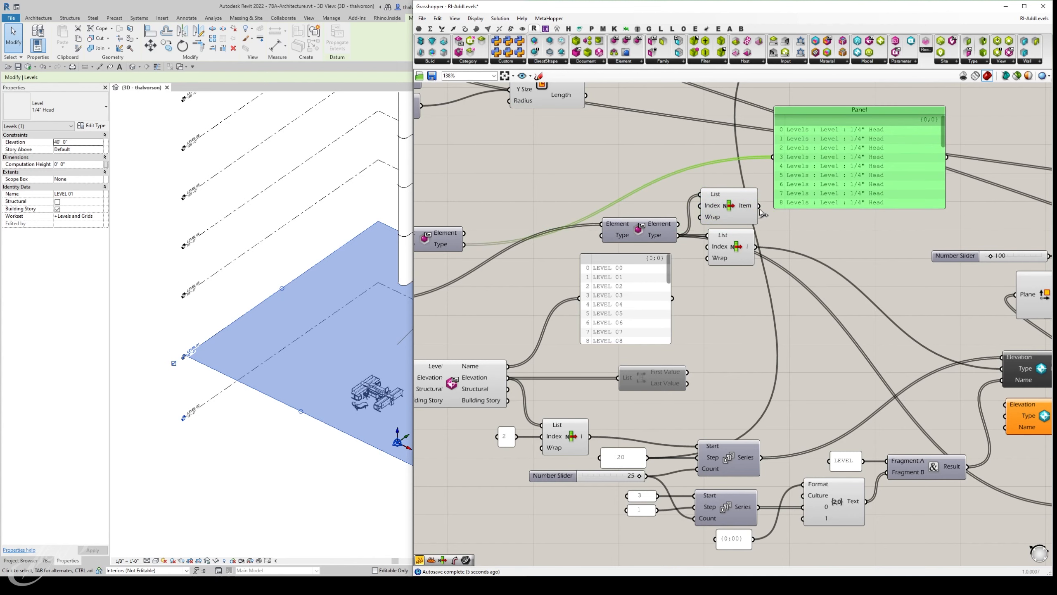
pyautogui.moveTo(759, 205); pyautogui.dragTo(773, 157)
# Connect the new List Item's Item output to the Type input of the second Add Level component.
pyautogui.moveTo(823, 219); pyautogui.dragTo(629, 249, button='right')
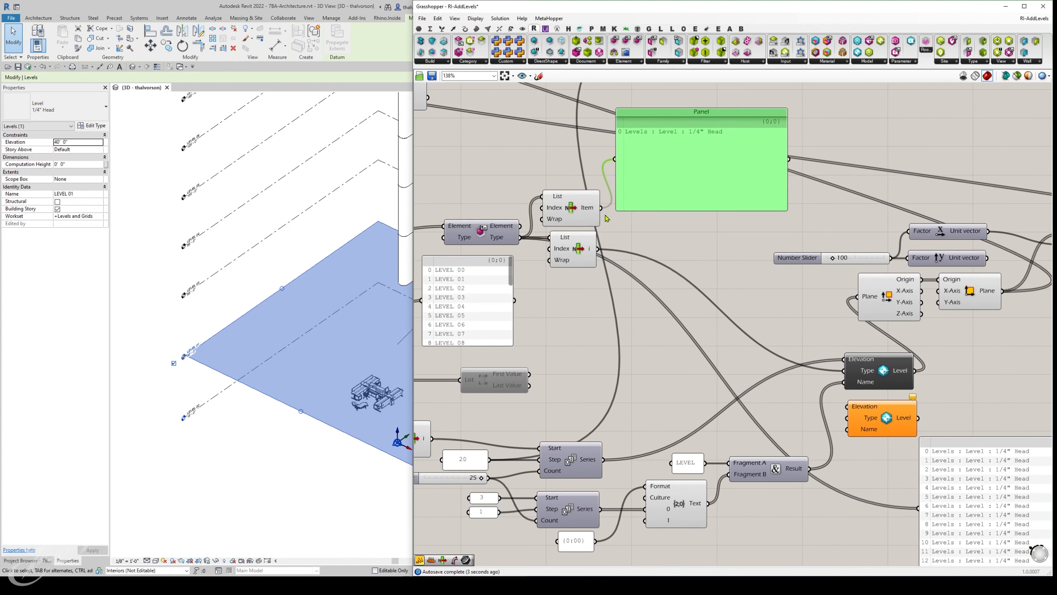
pyautogui.moveTo(601, 208); pyautogui.dragTo(873, 404)
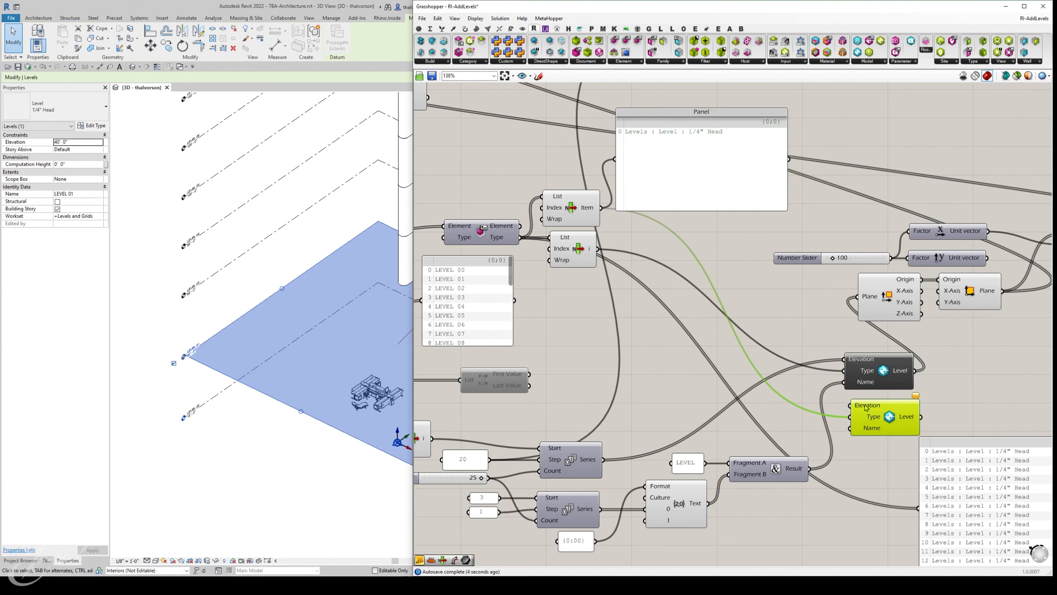
pyautogui.moveTo(573, 211); pyautogui.dragTo(569, 213)
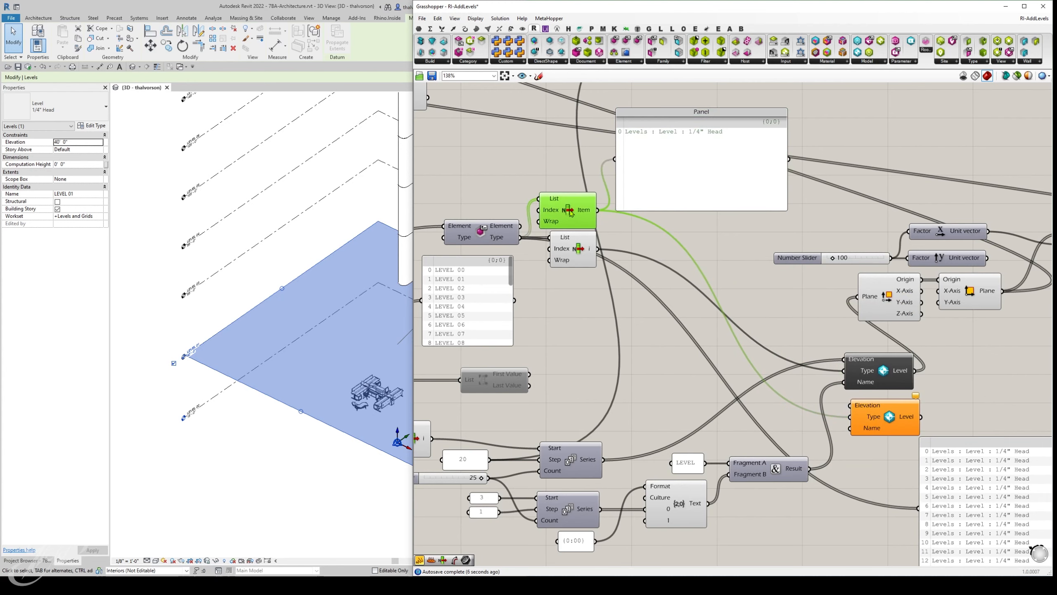
# Connect the level identity component's Elevation output to the level names panel in place of the names.
pyautogui.scroll(-2, 868, 454)
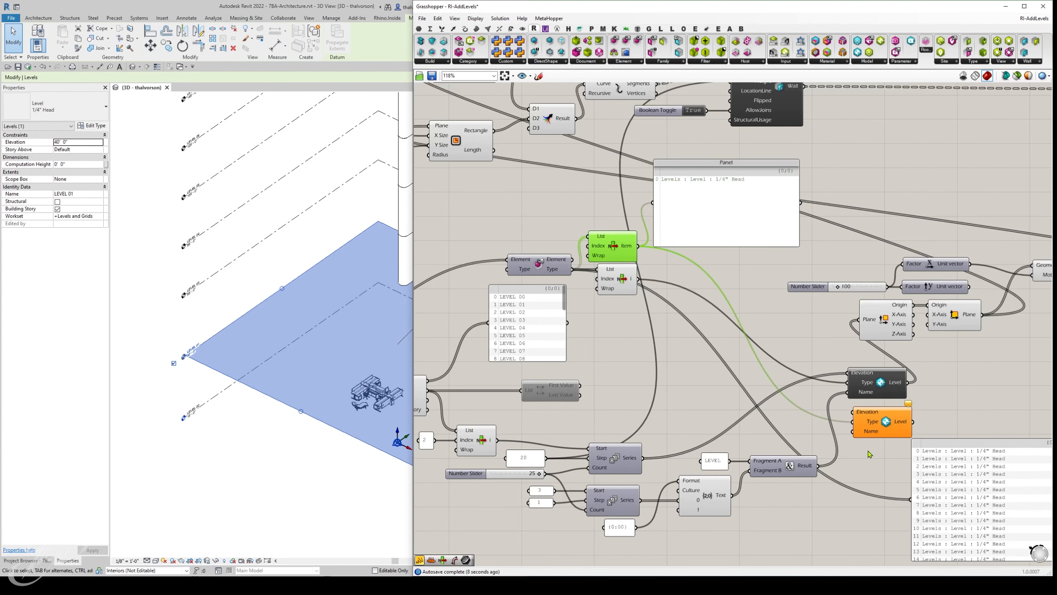
pyautogui.moveTo(419, 430); pyautogui.dragTo(588, 375, button='right')
pyautogui.scroll(2, 531, 343)
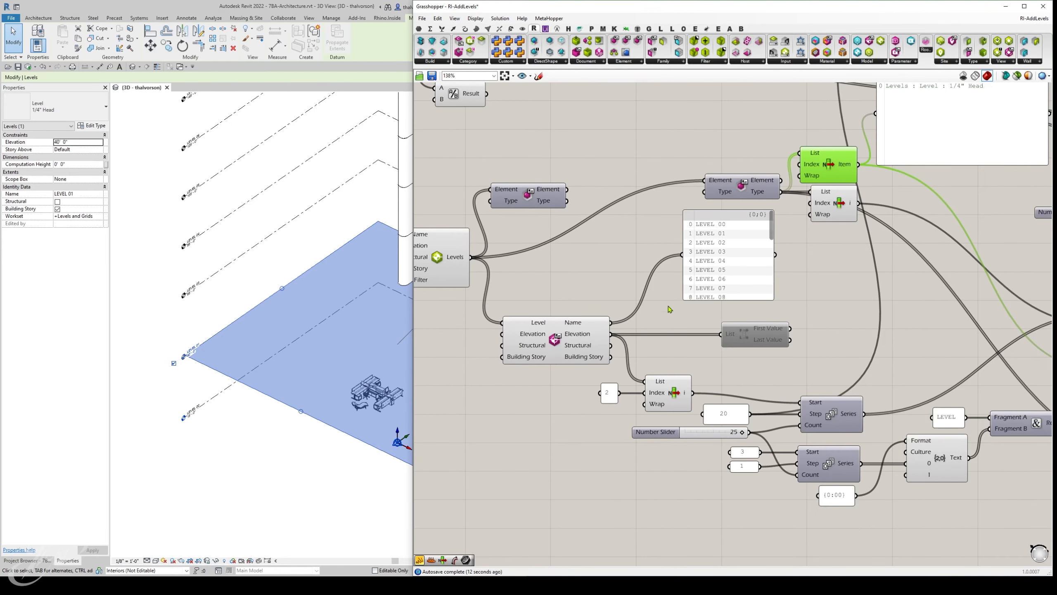
pyautogui.moveTo(611, 333); pyautogui.dragTo(682, 255)
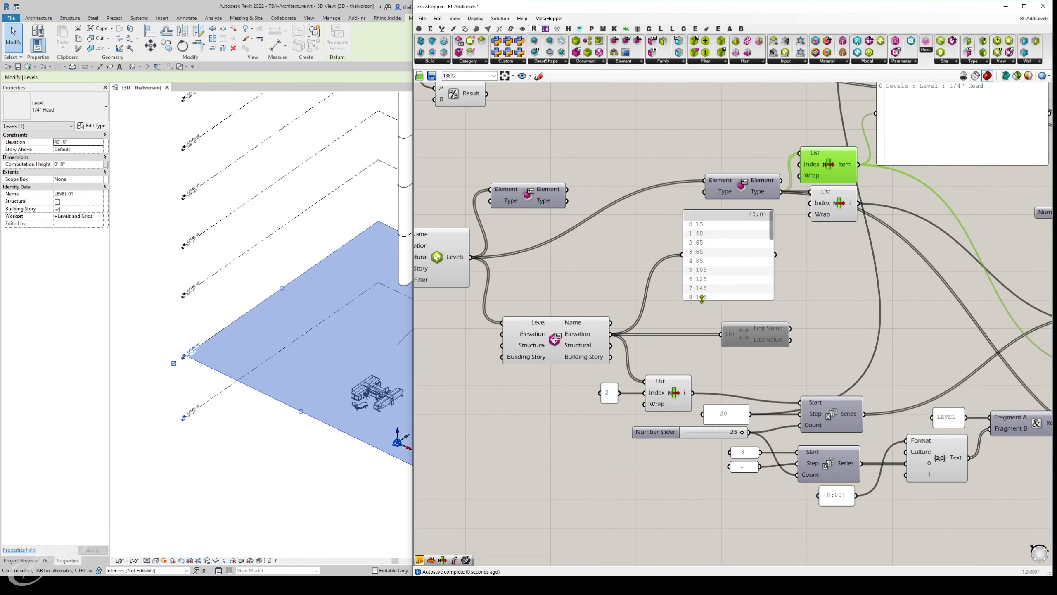
# Enlarge the level elevations panel to fit its whole list and move it below the List Item and slider components.
pyautogui.moveTo(711, 299); pyautogui.dragTo(697, 490)
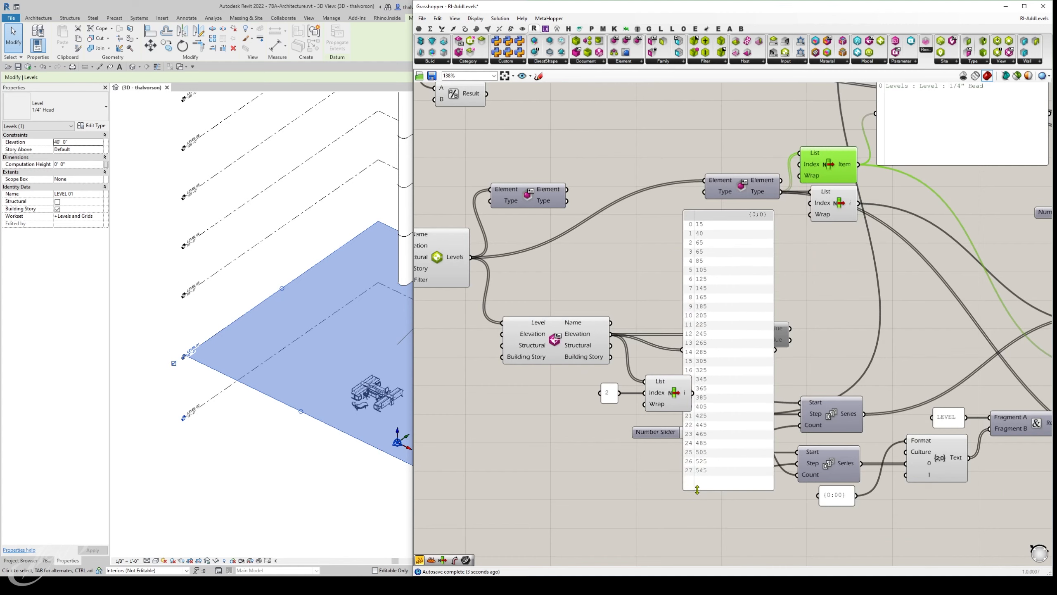
pyautogui.moveTo(574, 306); pyautogui.dragTo(664, 325, button='right')
pyautogui.moveTo(803, 313); pyautogui.dragTo(824, 295)
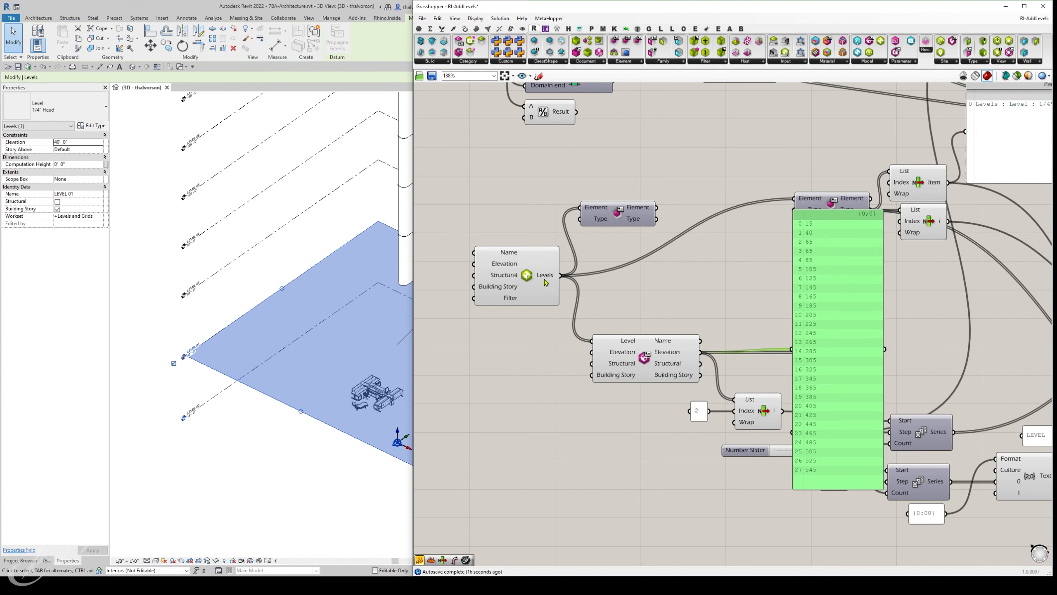
pyautogui.moveTo(546, 283); pyautogui.dragTo(542, 289)
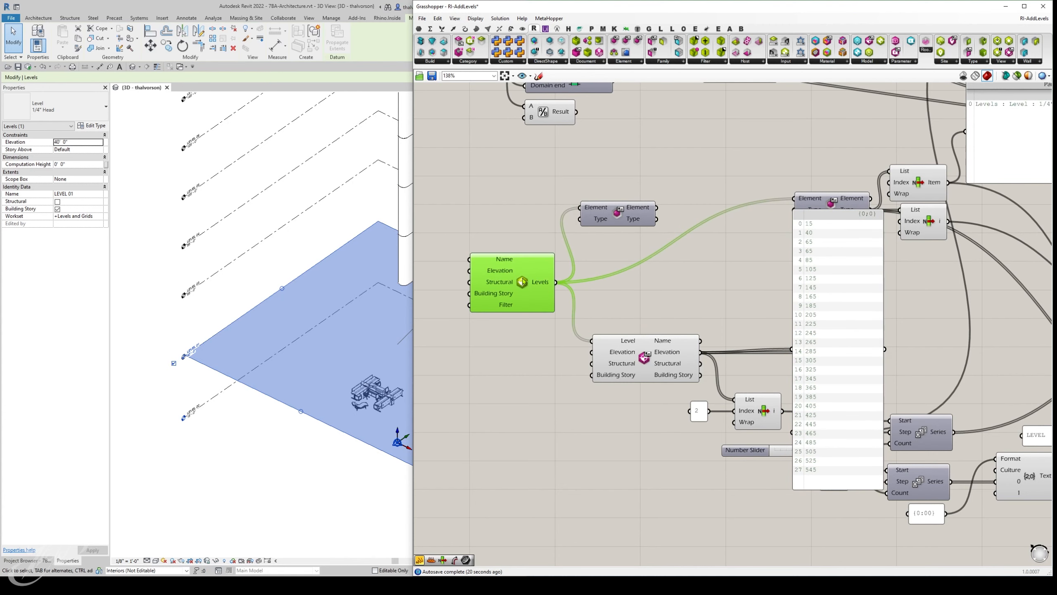
pyautogui.moveTo(701, 393); pyautogui.dragTo(638, 369, button='right')
pyautogui.moveTo(754, 250); pyautogui.dragTo(627, 541)
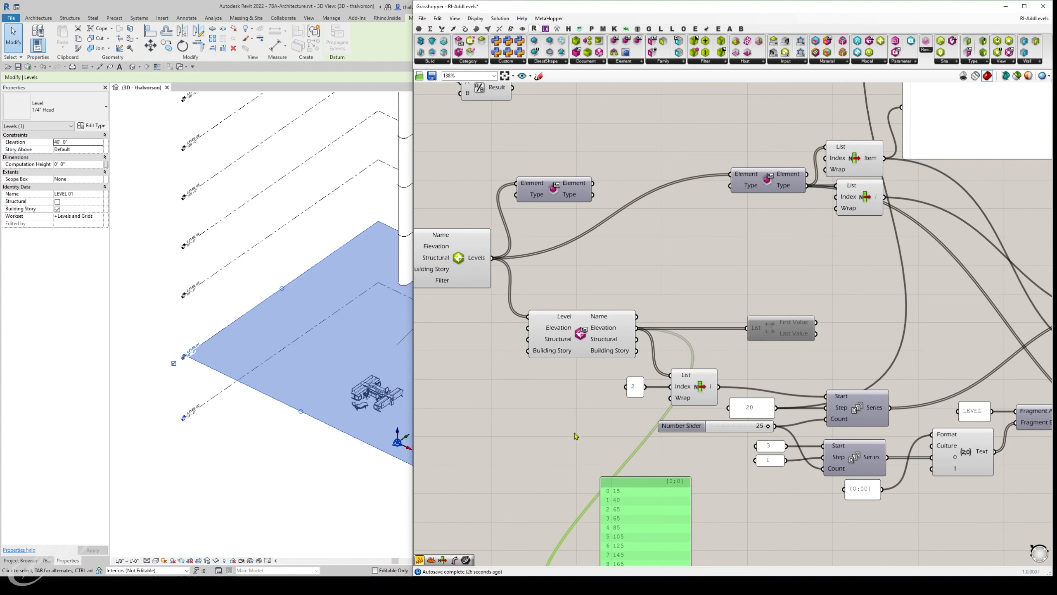
# Set the number slider feeding both Series Count inputs to 15.
pyautogui.scroll(-2, 578, 429)
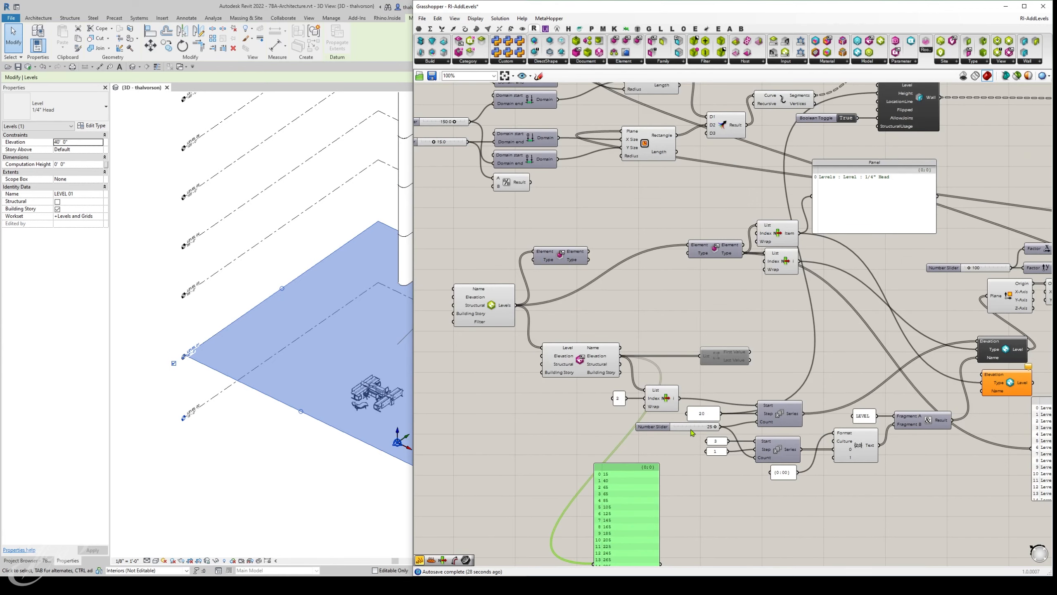
pyautogui.scroll(2, 700, 431)
pyautogui.doubleClick(713, 426)
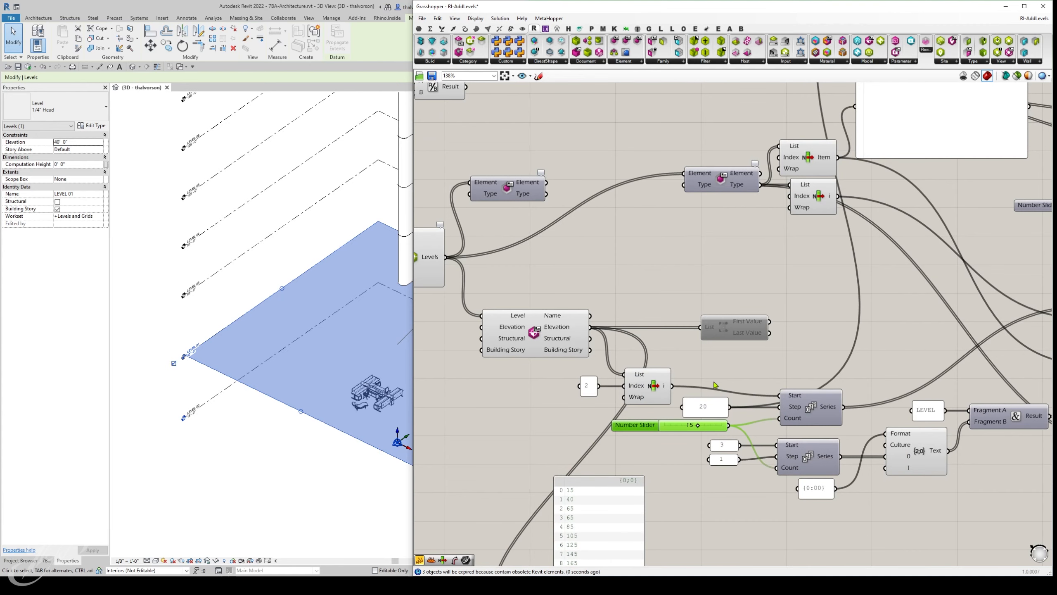
# Lengthen the level elevations panel downward to leave spare room beneath the list.
pyautogui.moveTo(714, 397); pyautogui.dragTo(684, 396, button='right')
pyautogui.moveTo(646, 437); pyautogui.dragTo(646, 250, button='right')
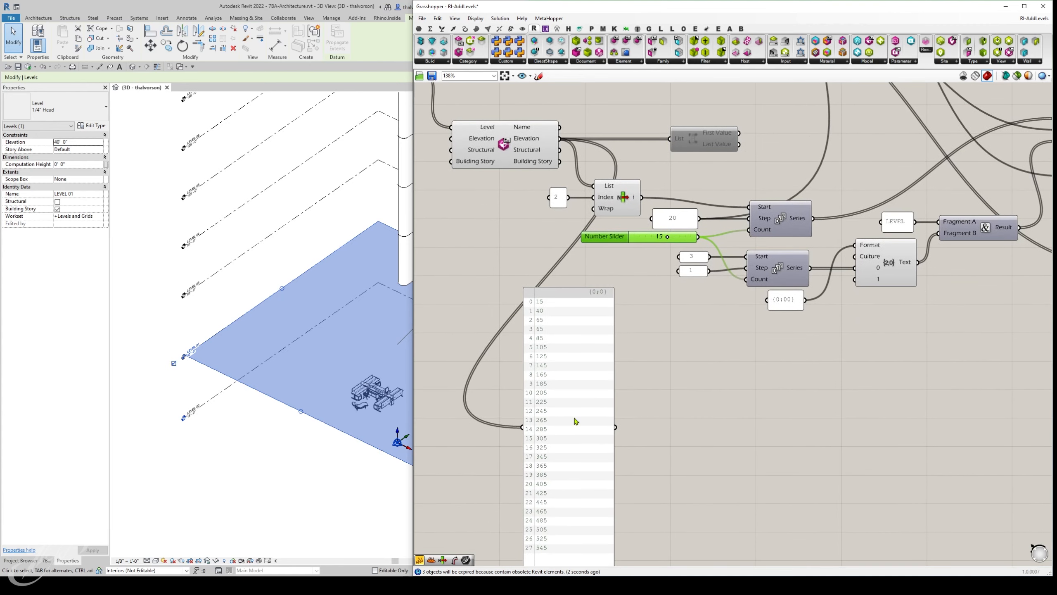
pyautogui.moveTo(549, 530); pyautogui.dragTo(550, 454, button='right')
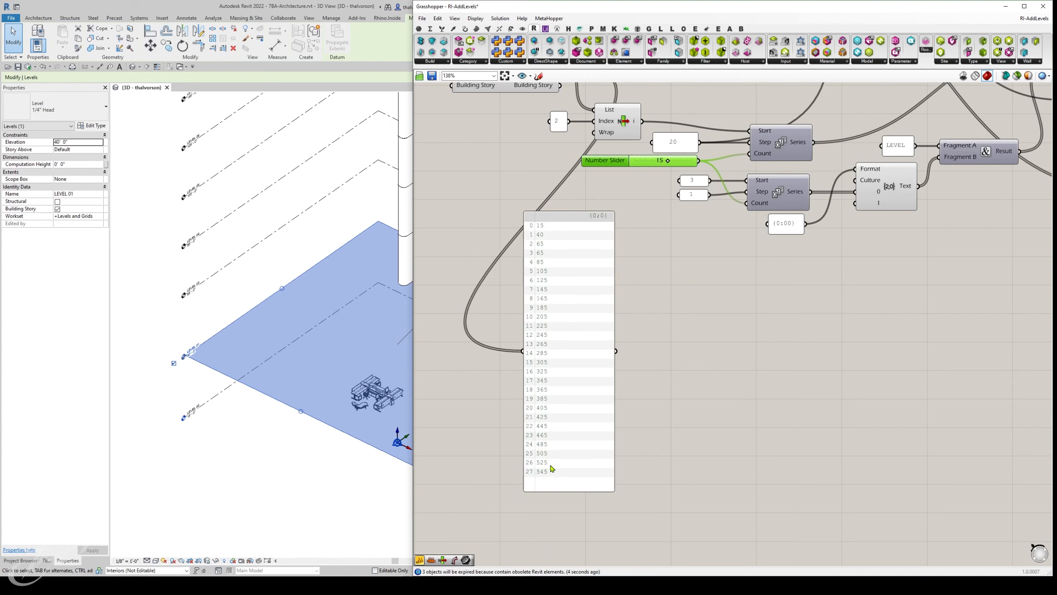
pyautogui.scroll(-1, 572, 419)
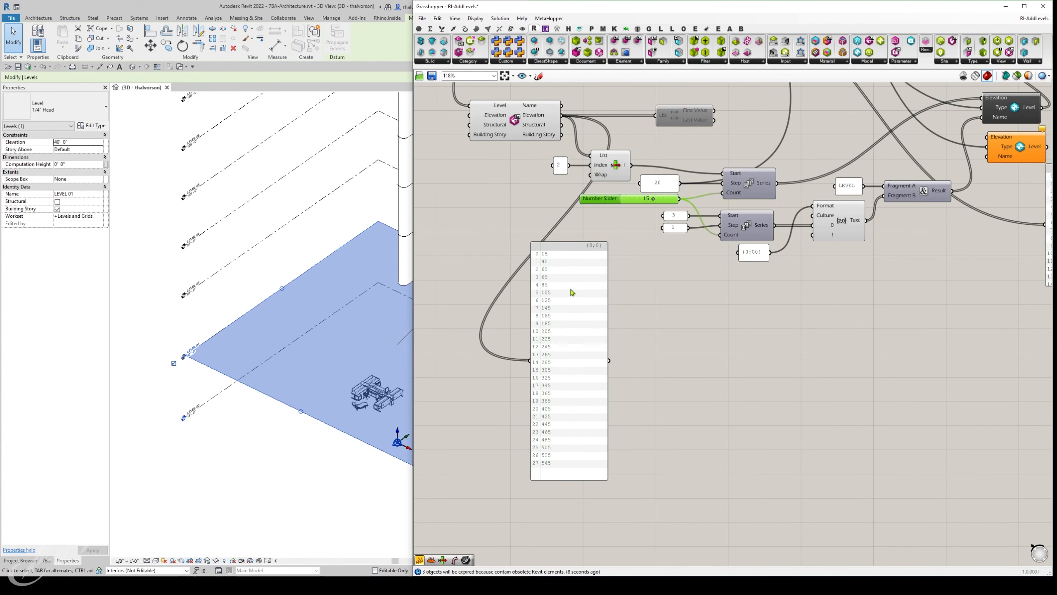
pyautogui.moveTo(554, 480); pyautogui.dragTo(554, 534)
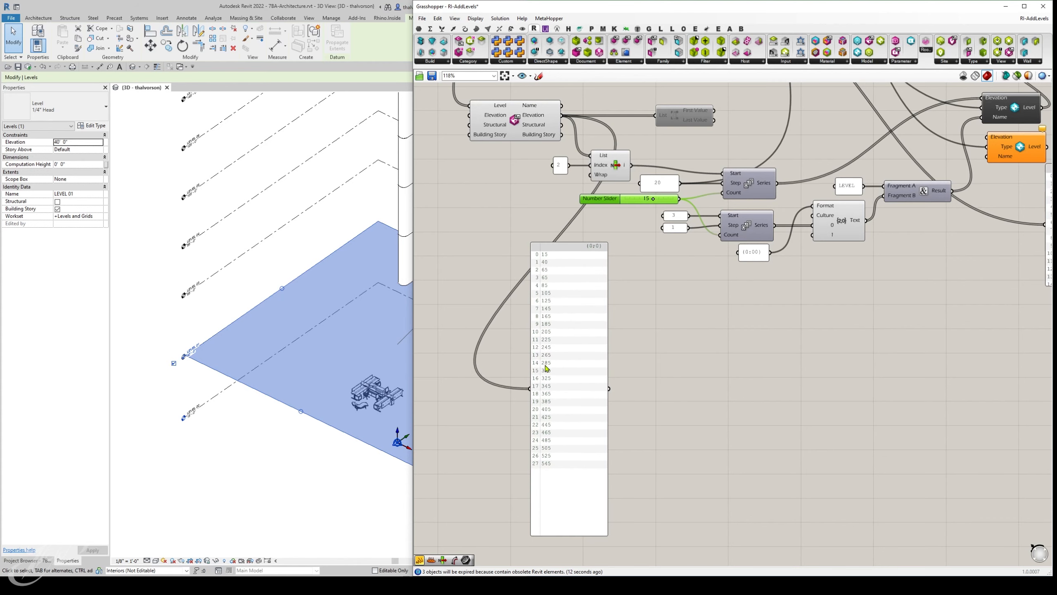
# Recompute the definition to refresh the level elevations list.
pyautogui.scroll(-2, 547, 368)
pyautogui.scroll(1, 500, 270)
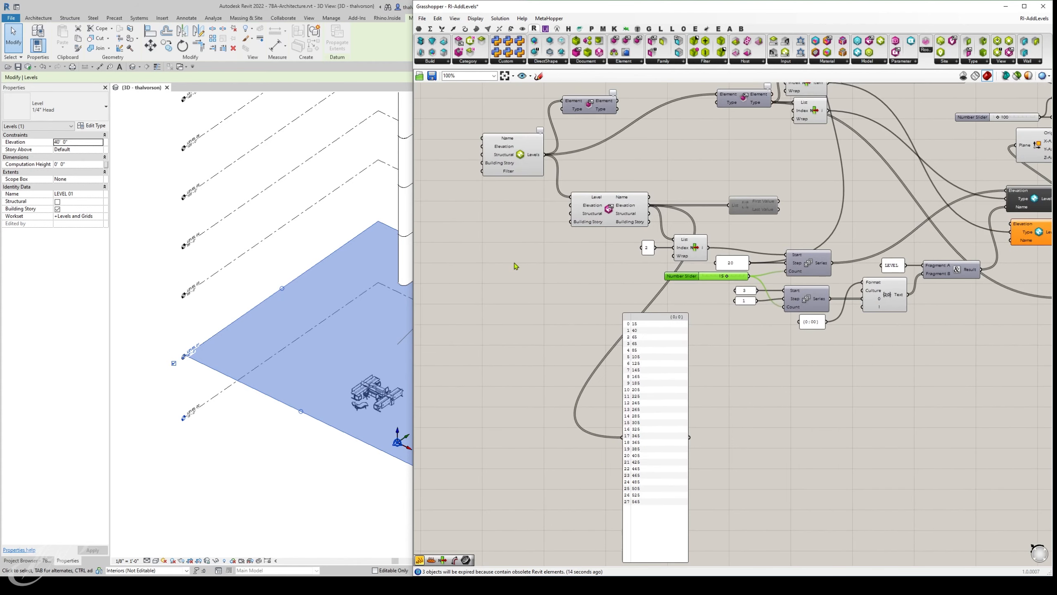
pyautogui.rightClick(515, 266)
pyautogui.click(547, 348)
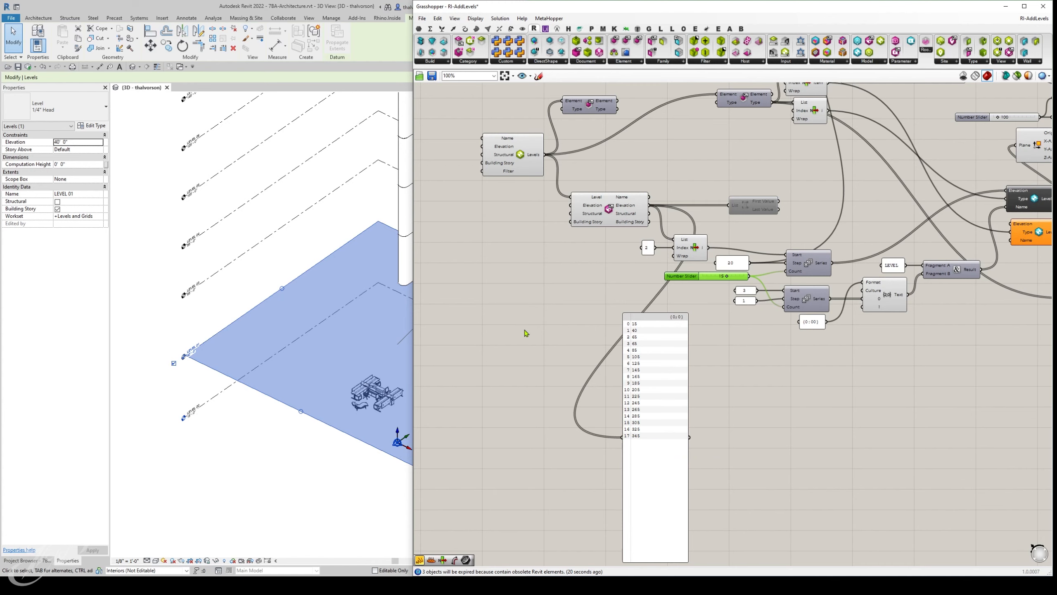
# Move the level elevations panel across to sit beneath the Series and Format components.
pyautogui.moveTo(577, 289); pyautogui.dragTo(509, 294, button='right')
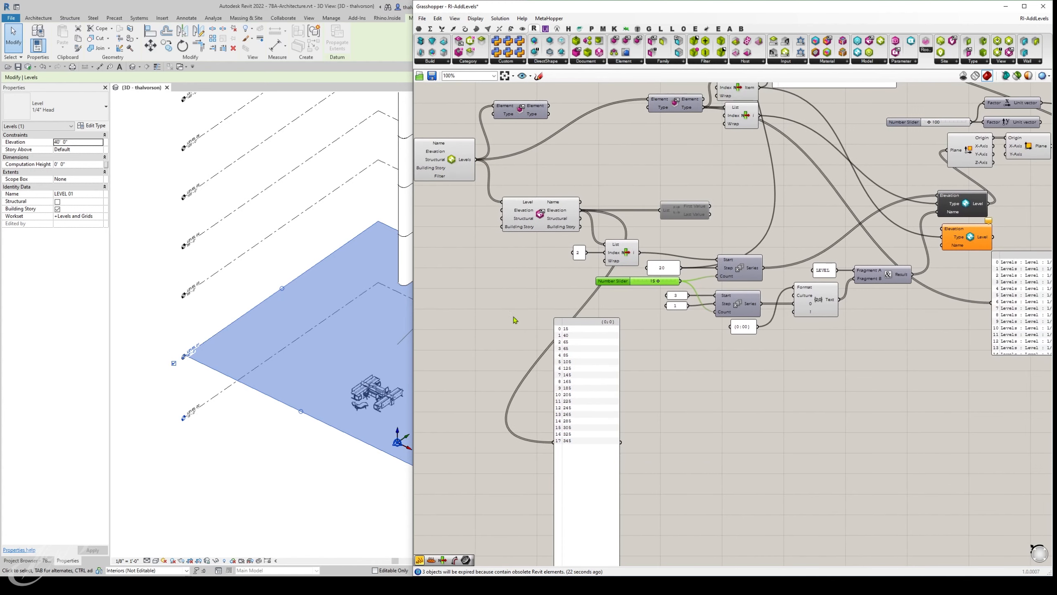
pyautogui.moveTo(559, 349); pyautogui.dragTo(638, 358)
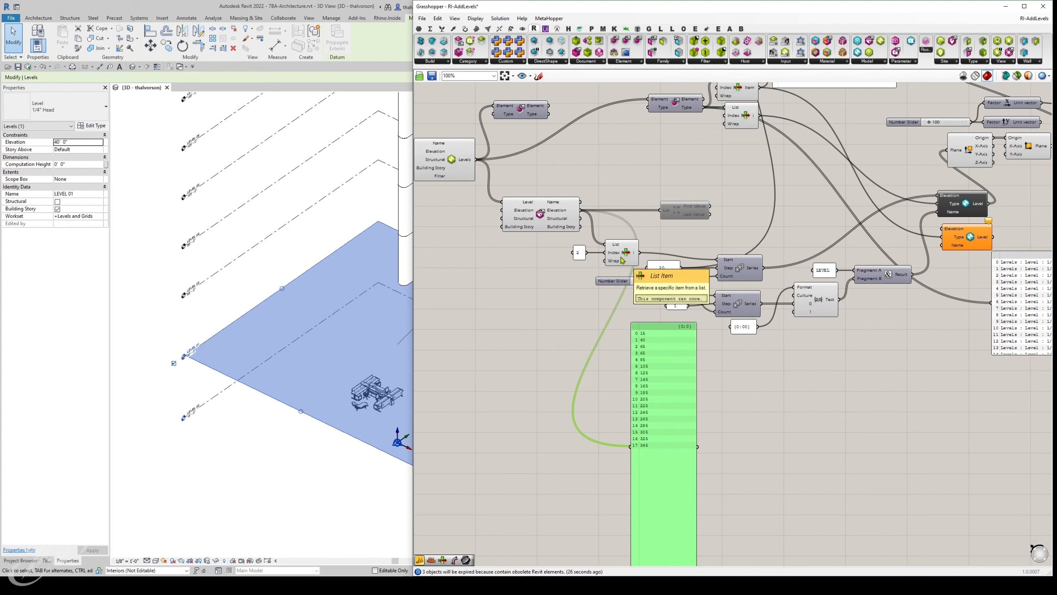
pyautogui.moveTo(581, 305); pyautogui.dragTo(538, 311, button='right')
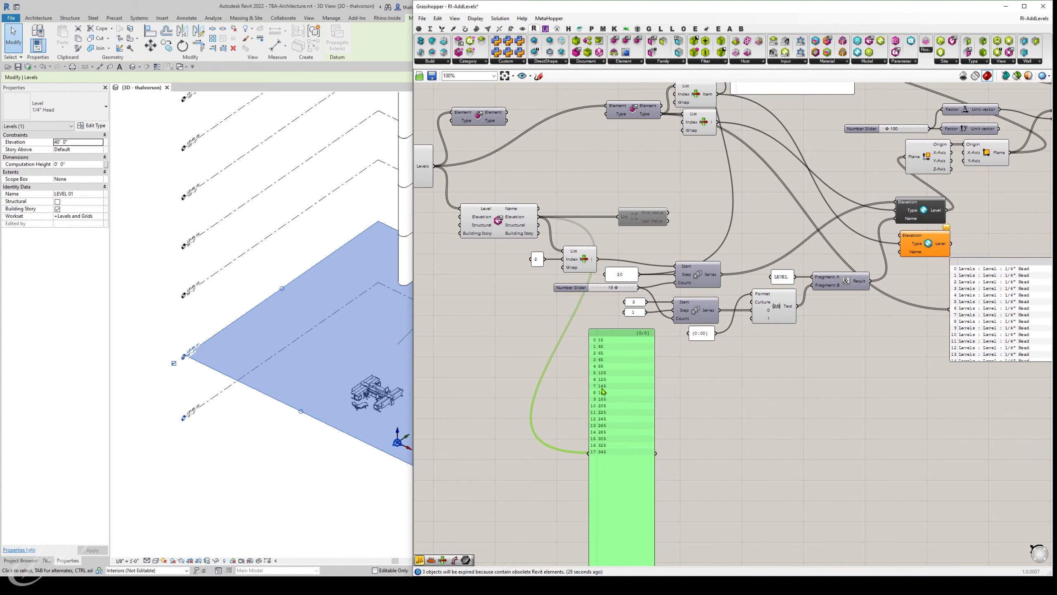
pyautogui.moveTo(602, 390); pyautogui.dragTo(751, 415)
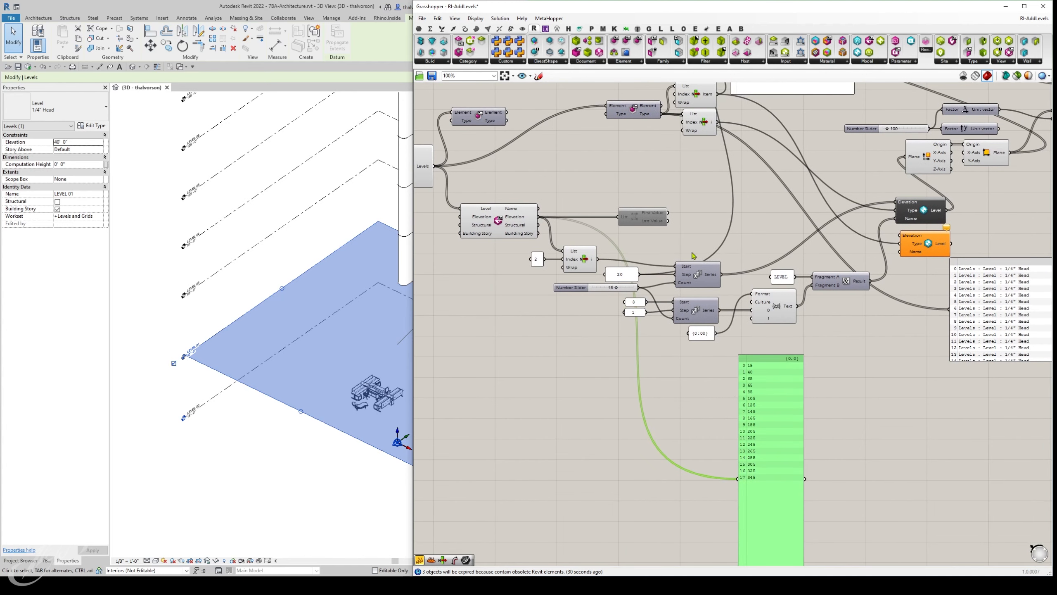
# Connect the upper Series component's output to the panel in place of the level elevations.
pyautogui.click(682, 268)
pyautogui.scroll(3, 679, 273)
pyautogui.moveTo(626, 242); pyautogui.dragTo(648, 240, button='right')
pyautogui.moveTo(774, 276); pyautogui.dragTo(760, 447)
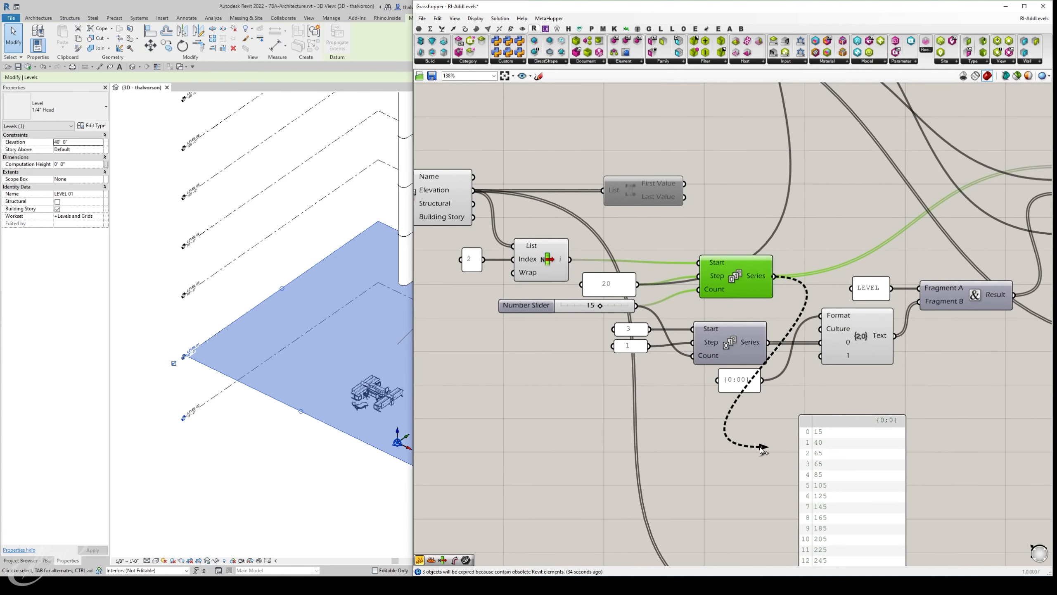
pyautogui.scroll(-3, 759, 447)
pyautogui.click(813, 469)
pyautogui.scroll(1, 813, 469)
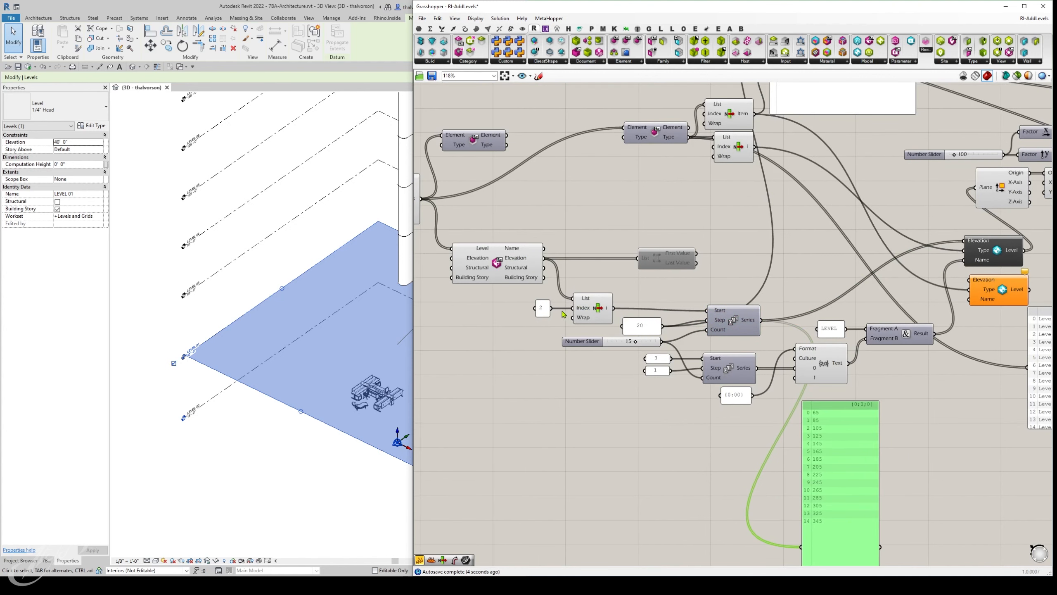
# Switch to Revit to clear the level selection in the 3D view, and return to Grasshopper.
pyautogui.moveTo(463, 335); pyautogui.dragTo(528, 350, button='right')
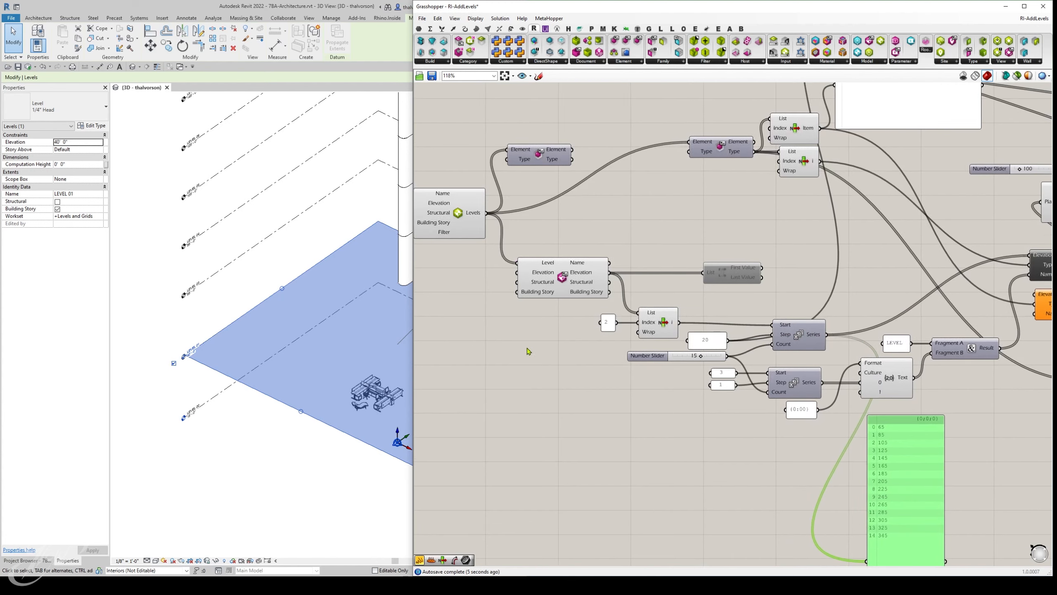
pyautogui.click(158, 325)
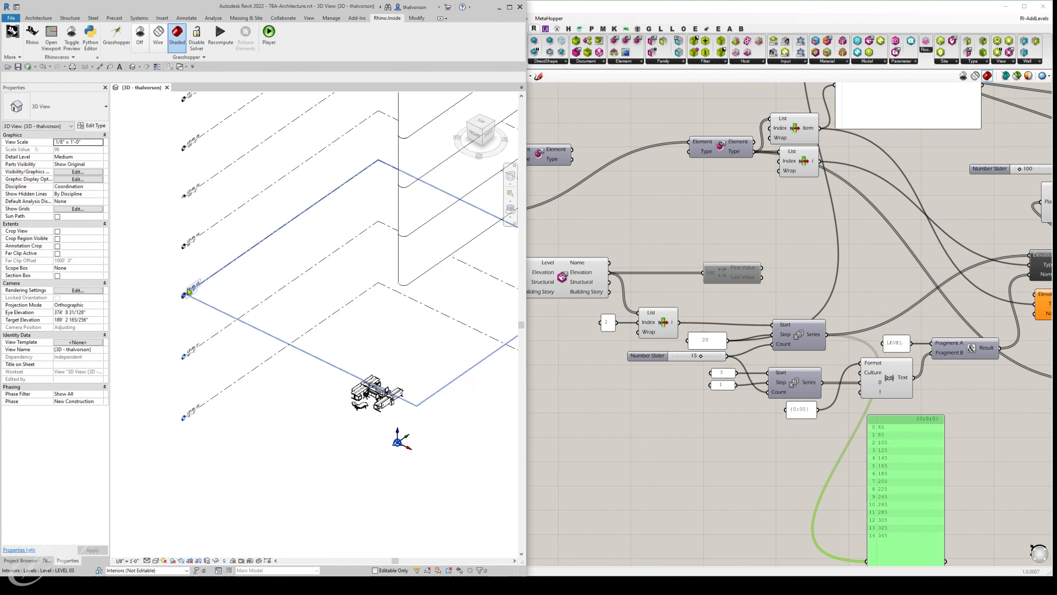
pyautogui.click(598, 216)
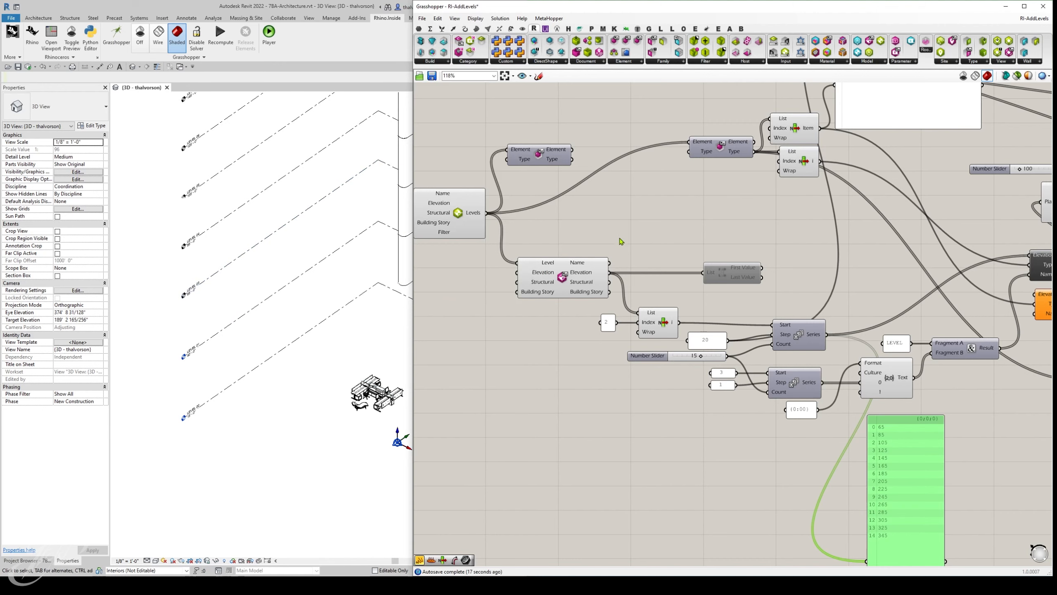
# Move the panel containing 20 above the upper Series component and shift the count slider slightly closer to the Series inputs.
pyautogui.moveTo(789, 329); pyautogui.dragTo(791, 327)
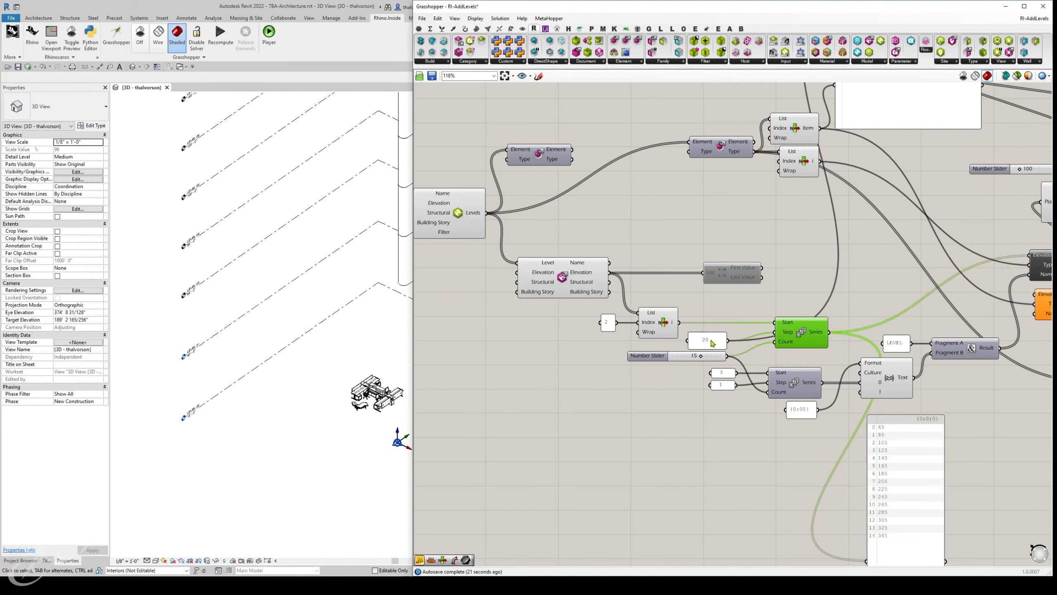
pyautogui.moveTo(714, 345); pyautogui.dragTo(721, 307)
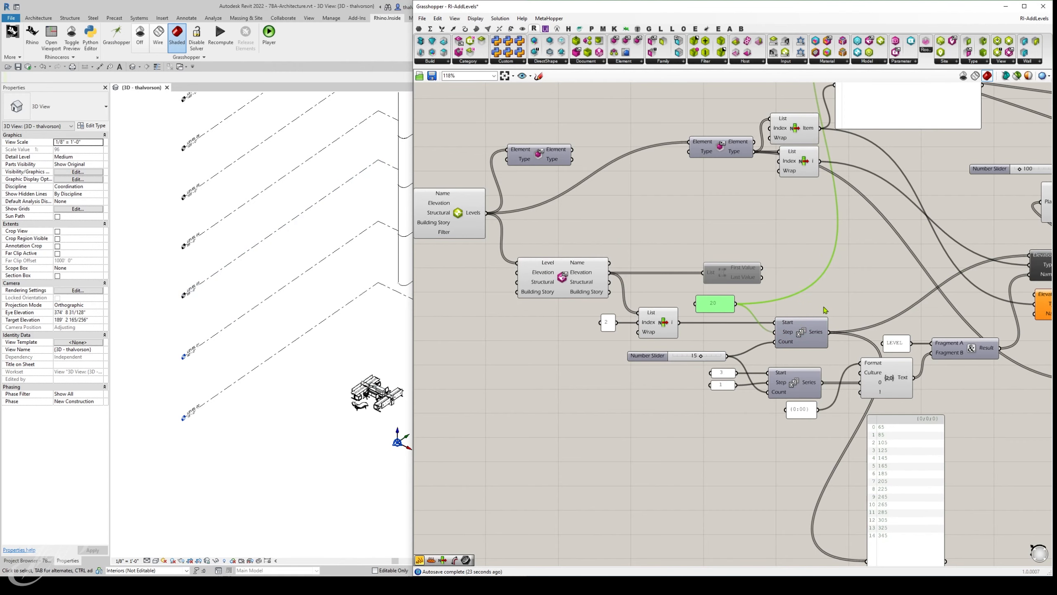
pyautogui.scroll(4, 848, 416)
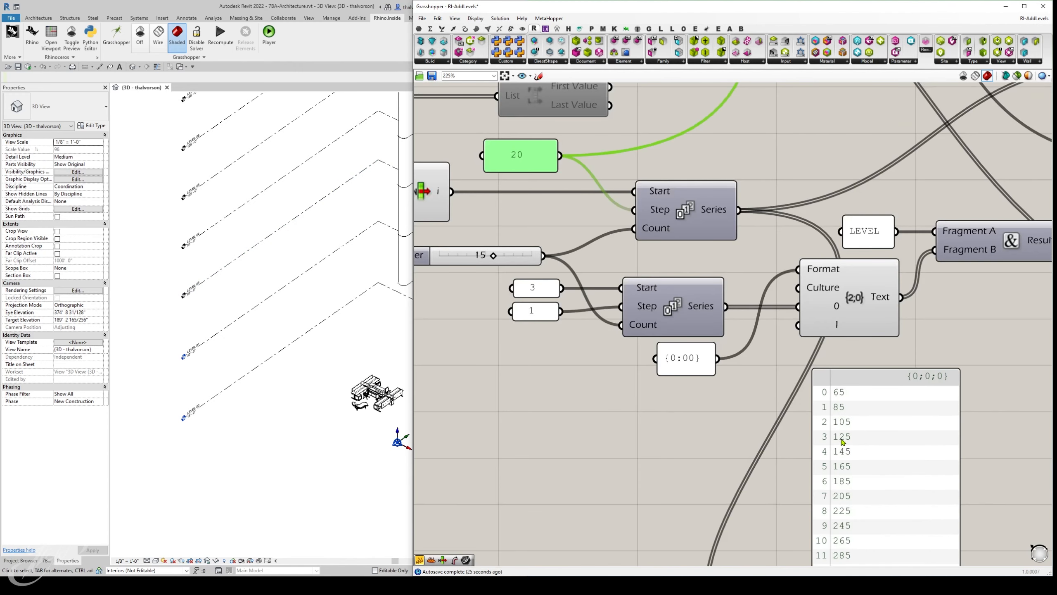
pyautogui.scroll(-1, 833, 491)
pyautogui.scroll(-1, 723, 434)
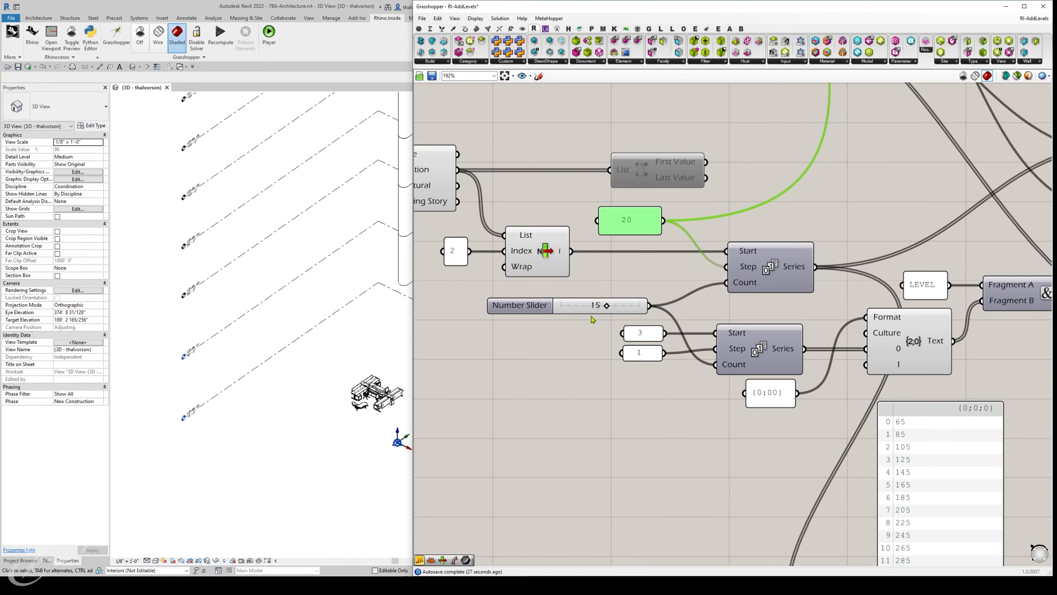
pyautogui.click(562, 317)
pyautogui.moveTo(562, 317); pyautogui.dragTo(579, 315)
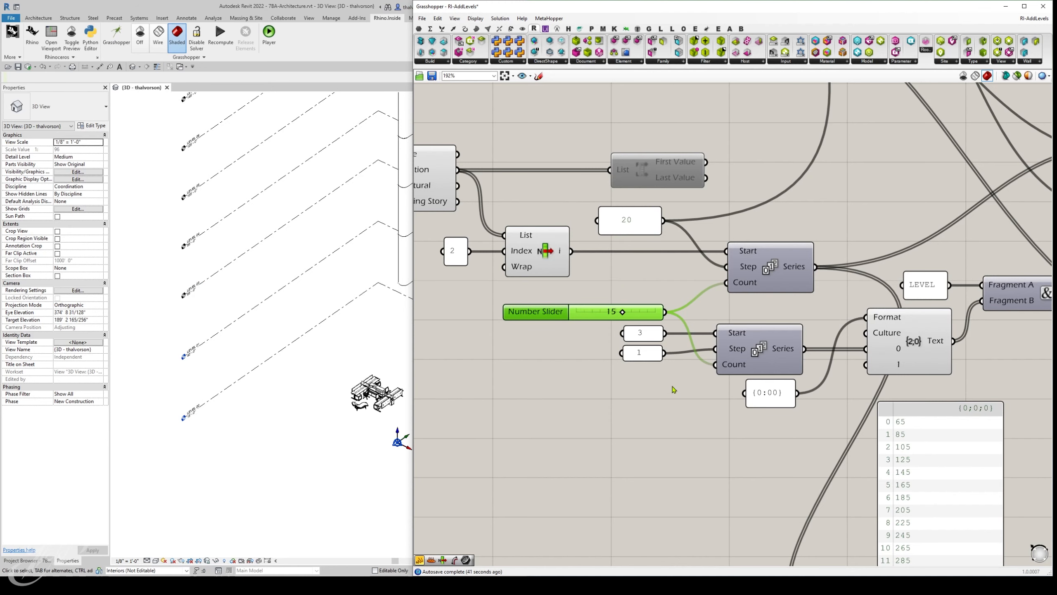
# Connect the lower Series component's output to the panel in place of the elevation series.
pyautogui.moveTo(920, 442); pyautogui.dragTo(840, 397, button='right')
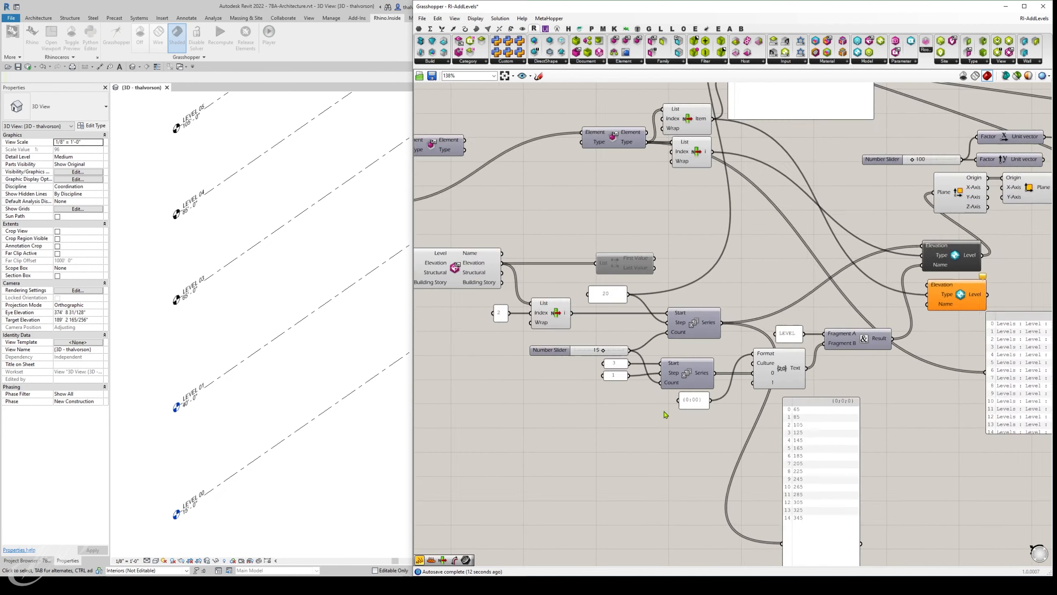
pyautogui.moveTo(736, 389); pyautogui.dragTo(671, 297, button='right')
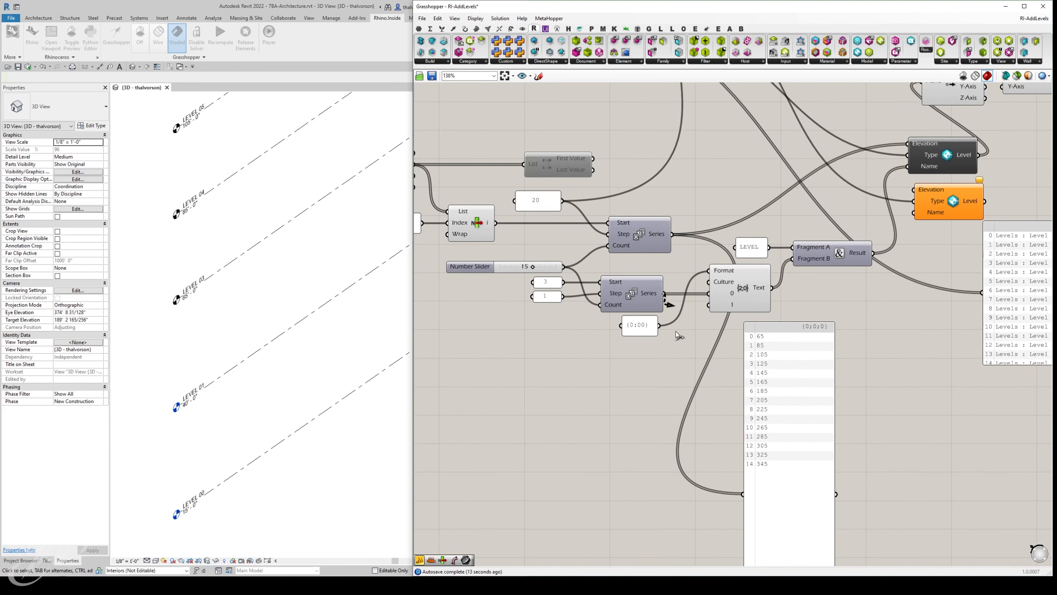
pyautogui.moveTo(678, 335); pyautogui.dragTo(741, 499)
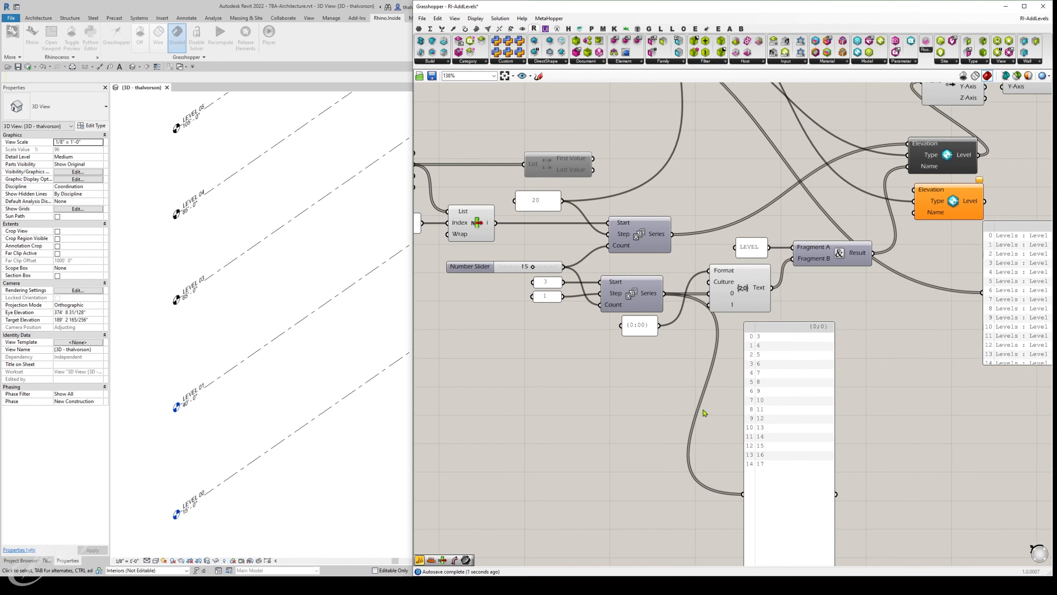
pyautogui.scroll(3, 623, 310)
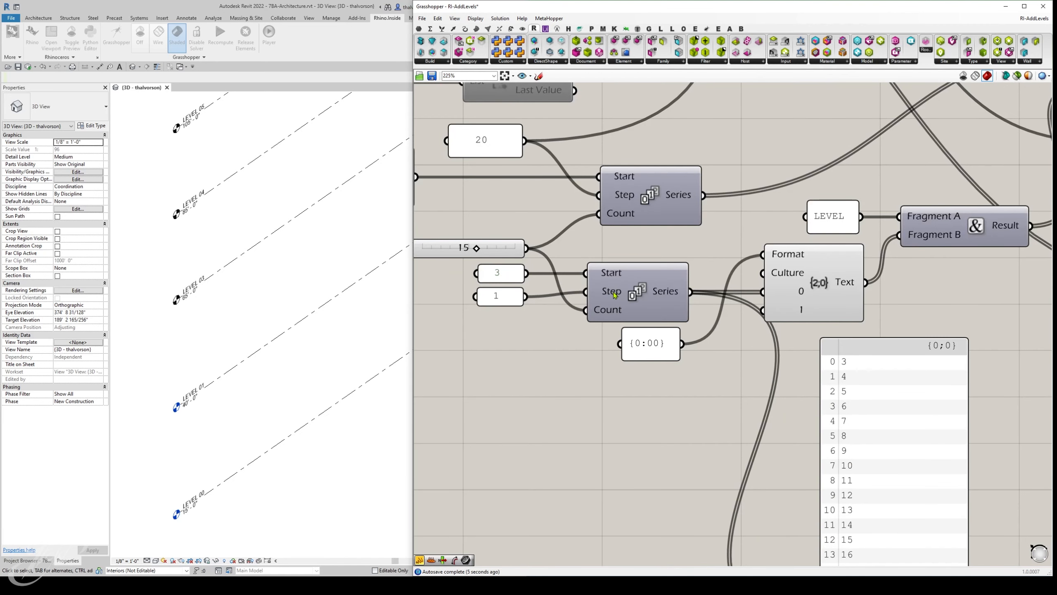
pyautogui.moveTo(853, 373); pyautogui.dragTo(812, 311, button='right')
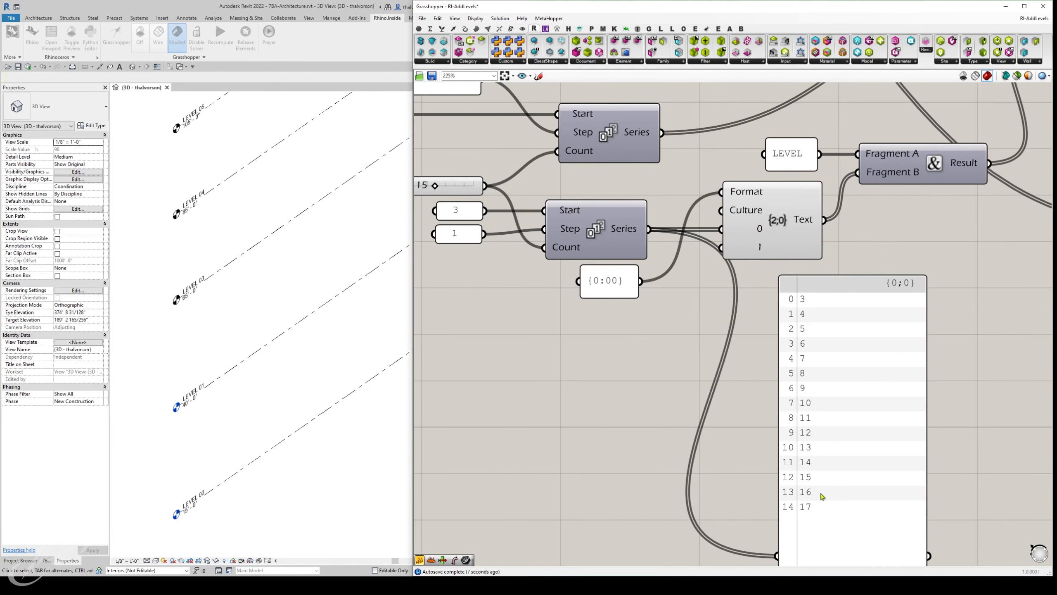
pyautogui.moveTo(567, 366); pyautogui.dragTo(687, 394, button='right')
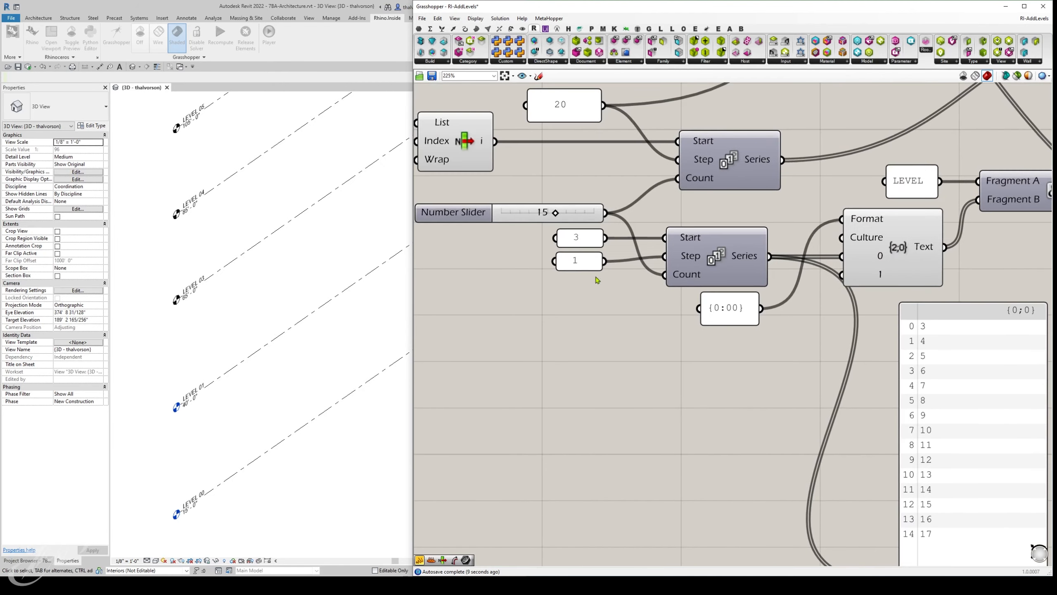
# Nudge the upper Series component, shift the number list panel farther from the lower Series, and lower the Format component.
pyautogui.moveTo(723, 177); pyautogui.dragTo(715, 163)
pyautogui.click(719, 255)
pyautogui.moveTo(856, 355); pyautogui.dragTo(745, 306, button='right')
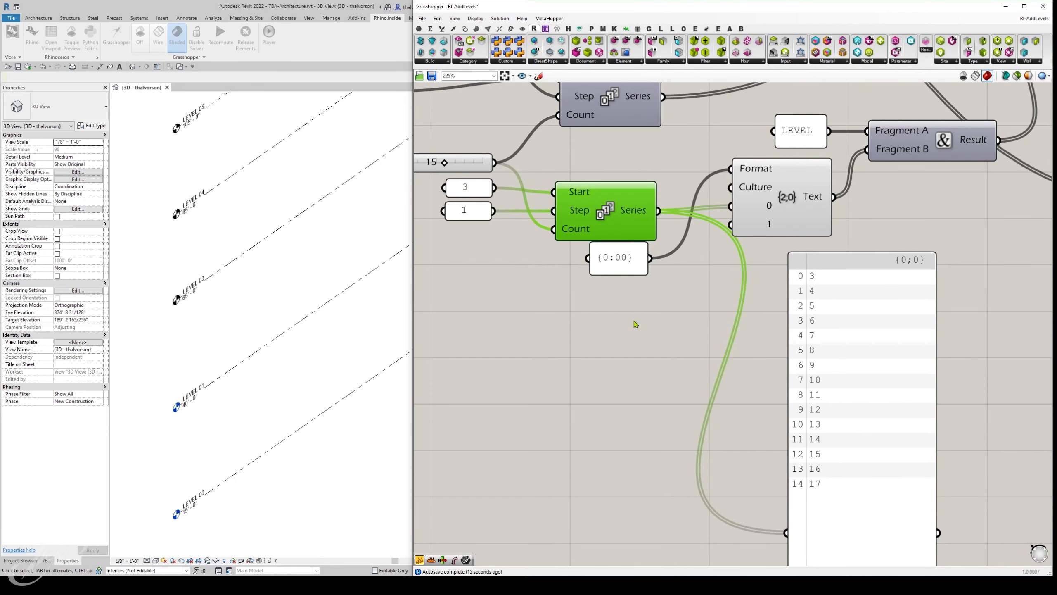
pyautogui.moveTo(675, 317); pyautogui.dragTo(596, 310, button='right')
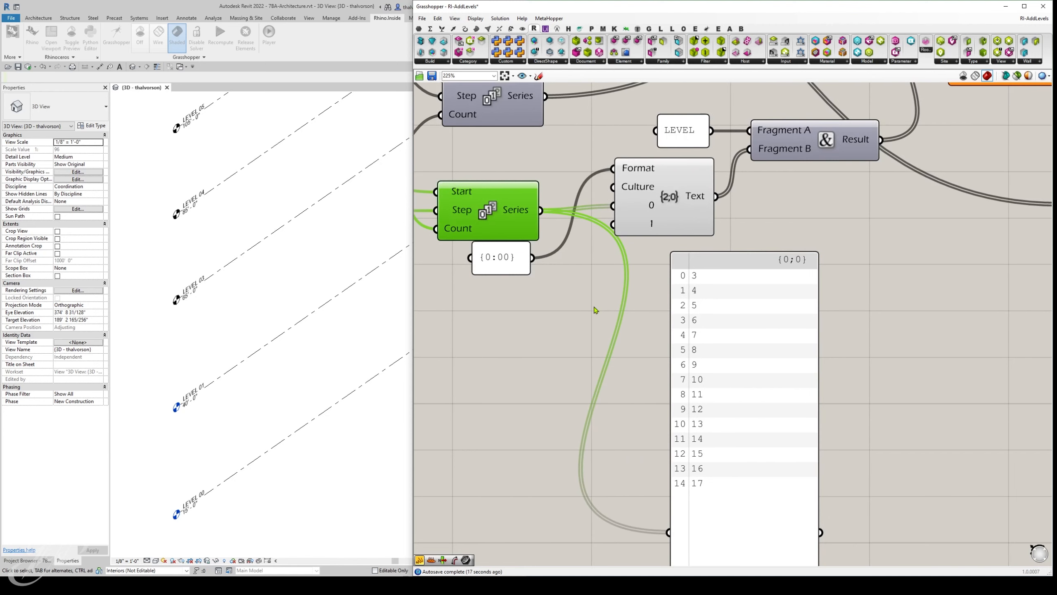
pyautogui.click(818, 308)
pyautogui.moveTo(678, 203); pyautogui.dragTo(694, 227)
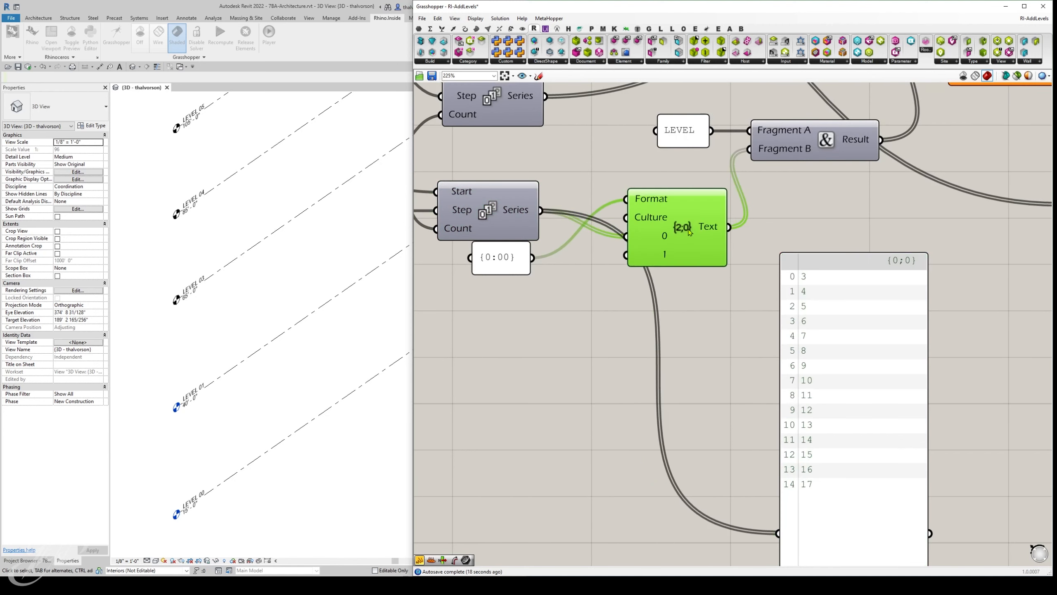
# Add a second Format component and place it below the existing Format component.
pyautogui.doubleClick(607, 301)
pyautogui.write('form')
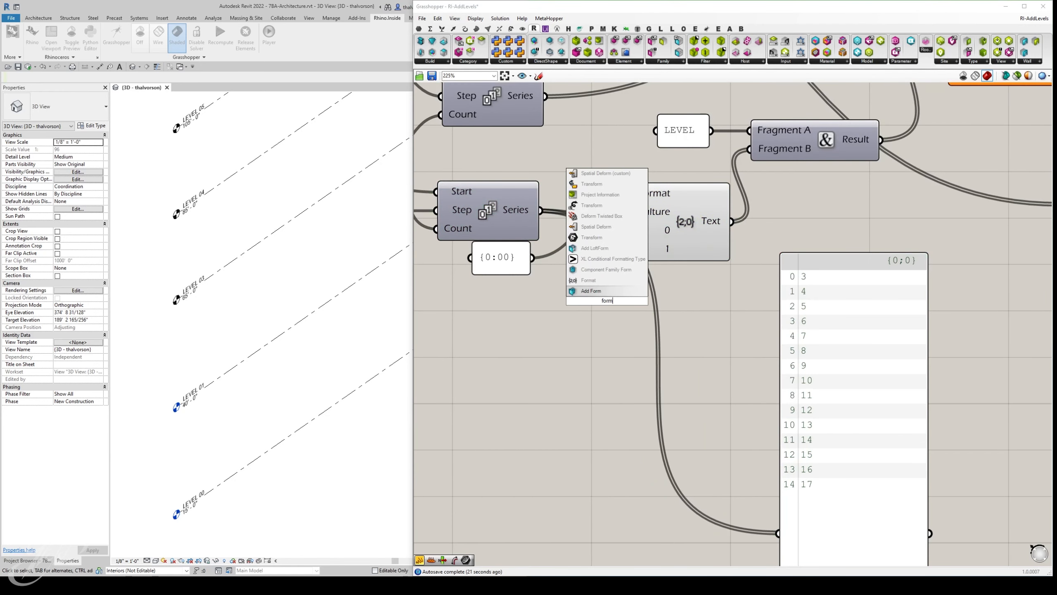
pyautogui.press('Up')
pyautogui.press('Return')
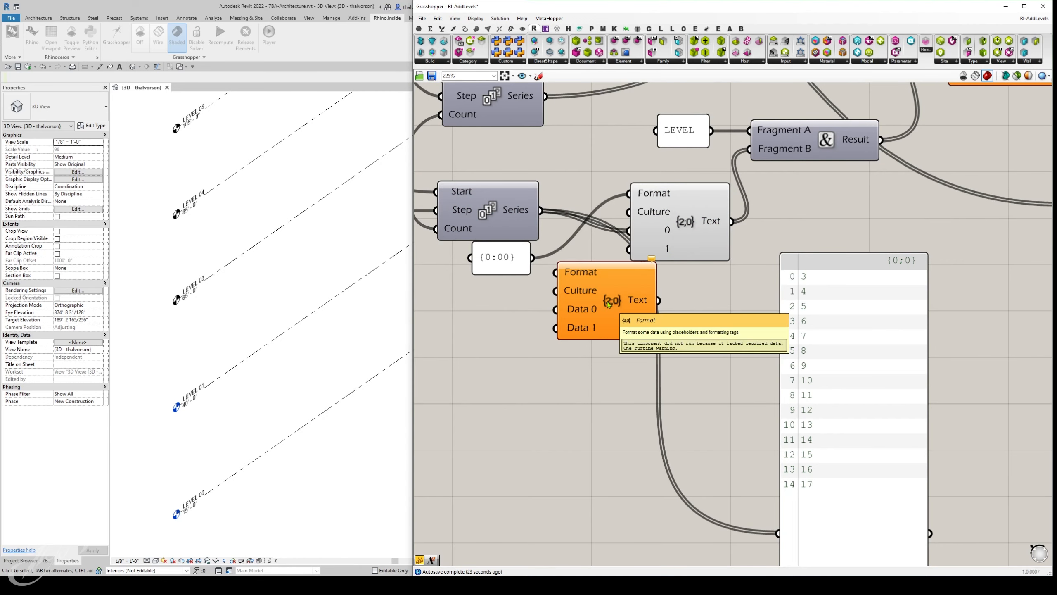
pyautogui.moveTo(609, 304); pyautogui.dragTo(688, 324)
# Move the {0:00} panel below the lower Series and connect the existing Format component's Text output to the raised number list panel.
pyautogui.moveTo(498, 266); pyautogui.dragTo(497, 298)
pyautogui.scroll(3, 498, 299)
pyautogui.scroll(-2, 508, 333)
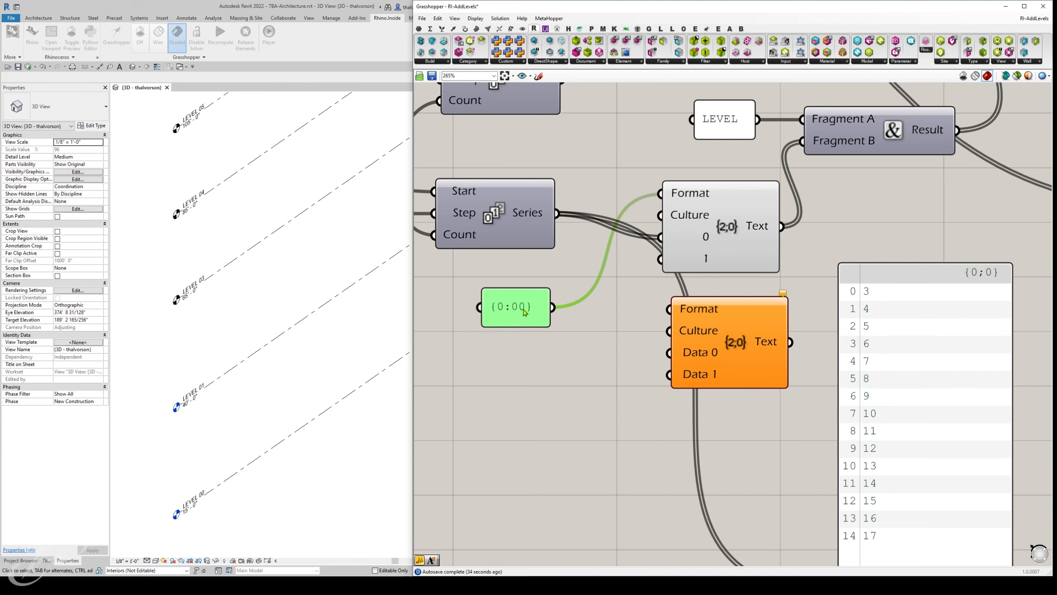
pyautogui.scroll(-1, 524, 312)
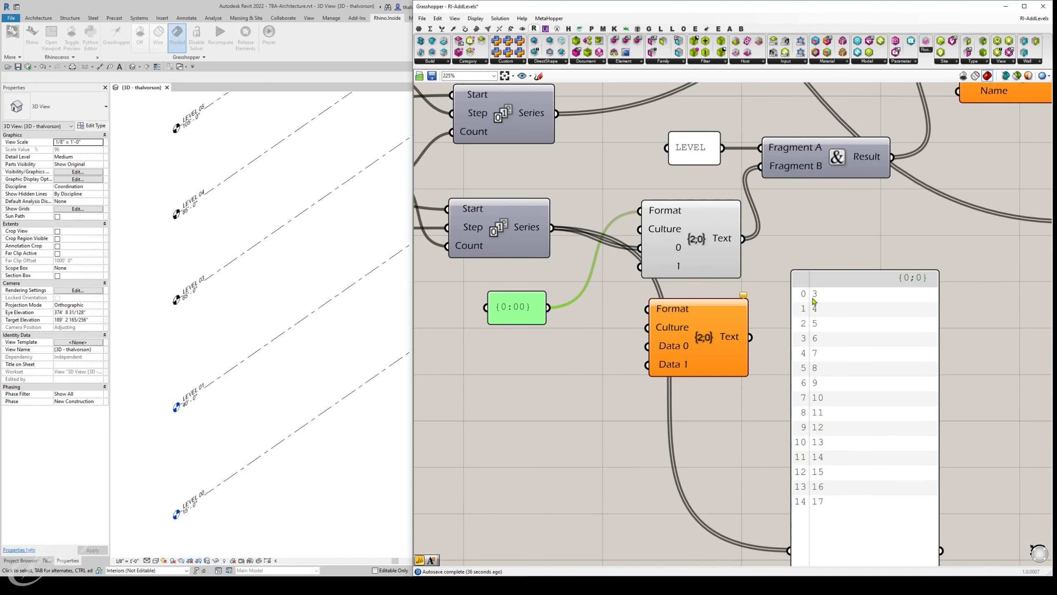
pyautogui.moveTo(813, 299); pyautogui.dragTo(810, 279)
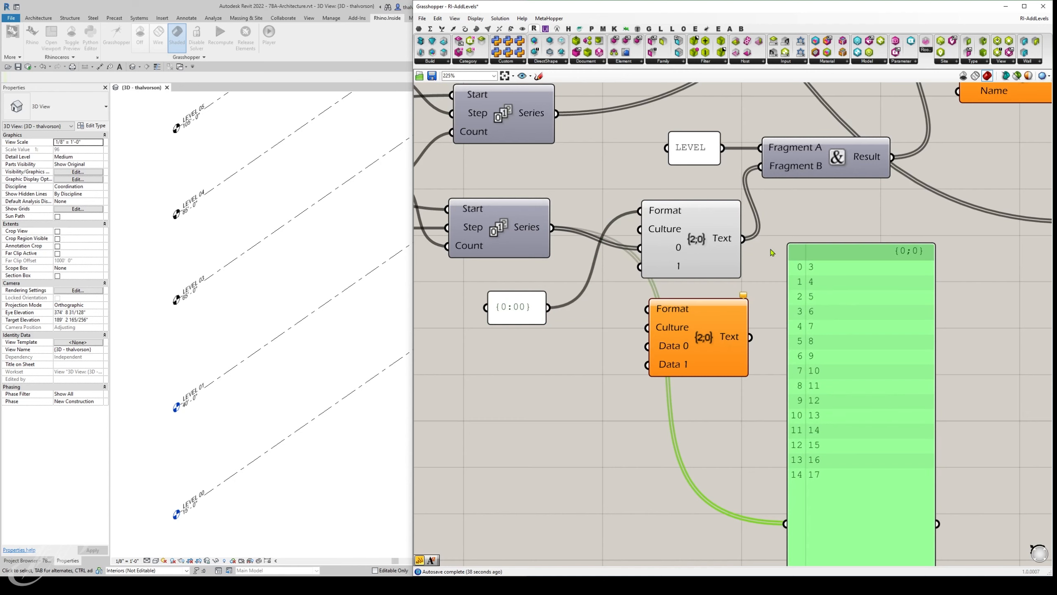
pyautogui.moveTo(743, 239); pyautogui.dragTo(785, 524)
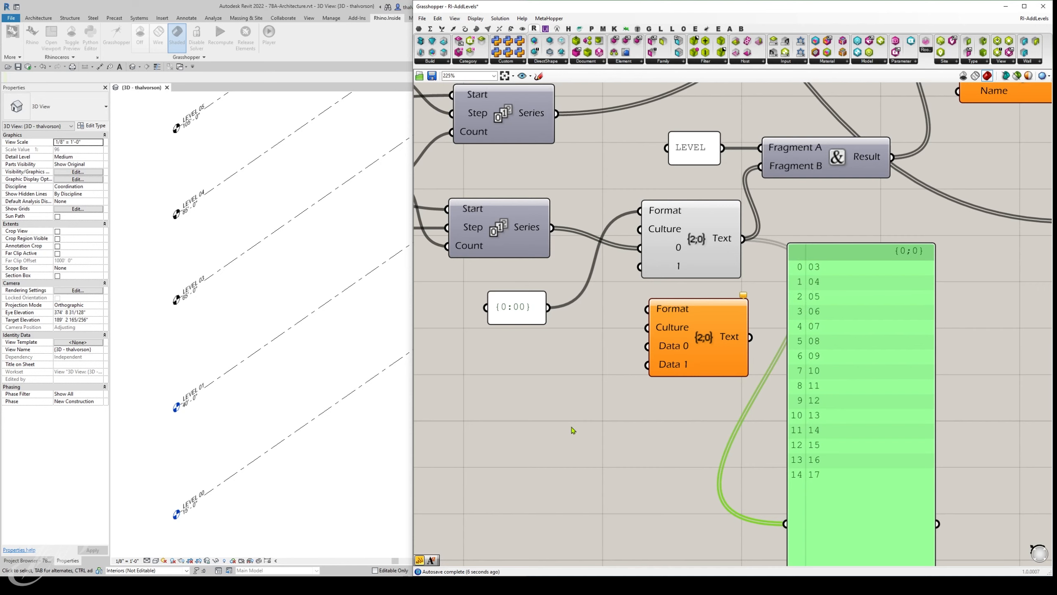
# Remove the unused data input 1 from the wired Format component and delete the unconnected Format component below it.
pyautogui.moveTo(693, 353); pyautogui.dragTo(693, 359)
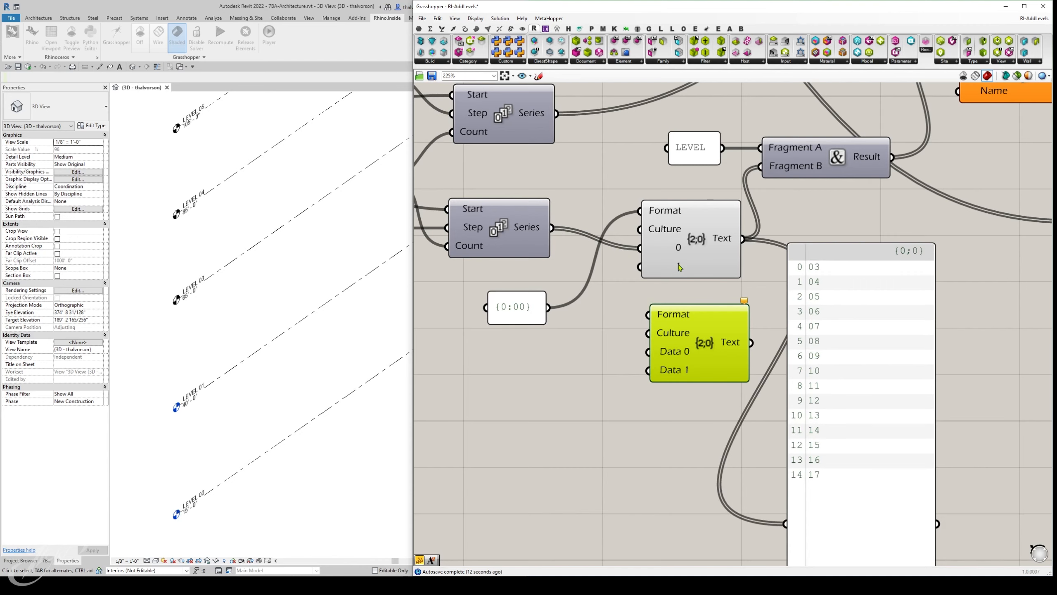
pyautogui.scroll(5, 685, 266)
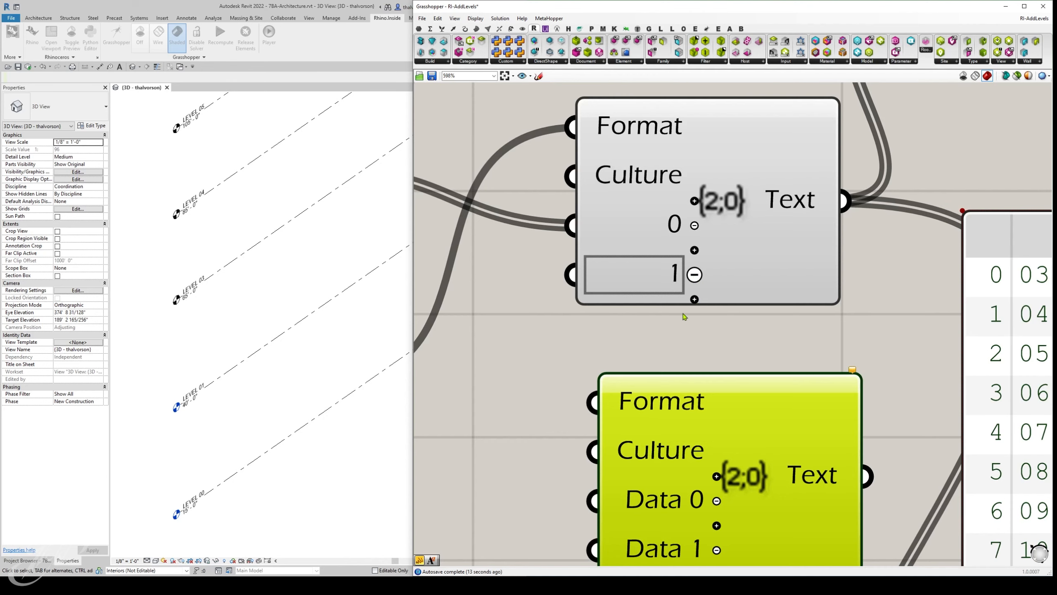
pyautogui.scroll(-5, 586, 342)
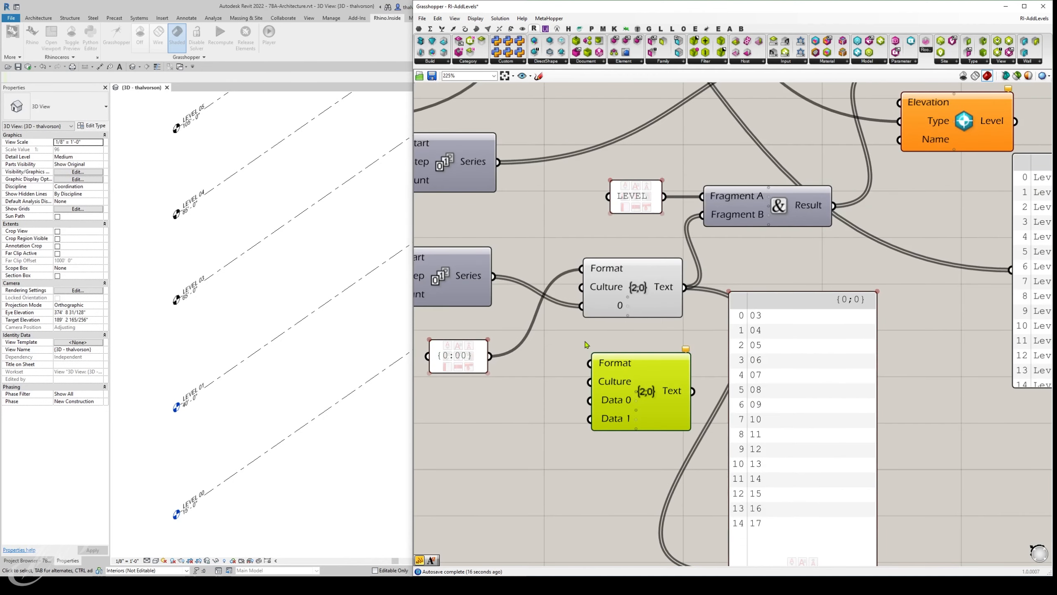
pyautogui.moveTo(521, 358); pyautogui.dragTo(550, 330, button='right')
pyautogui.moveTo(677, 358); pyautogui.dragTo(673, 350)
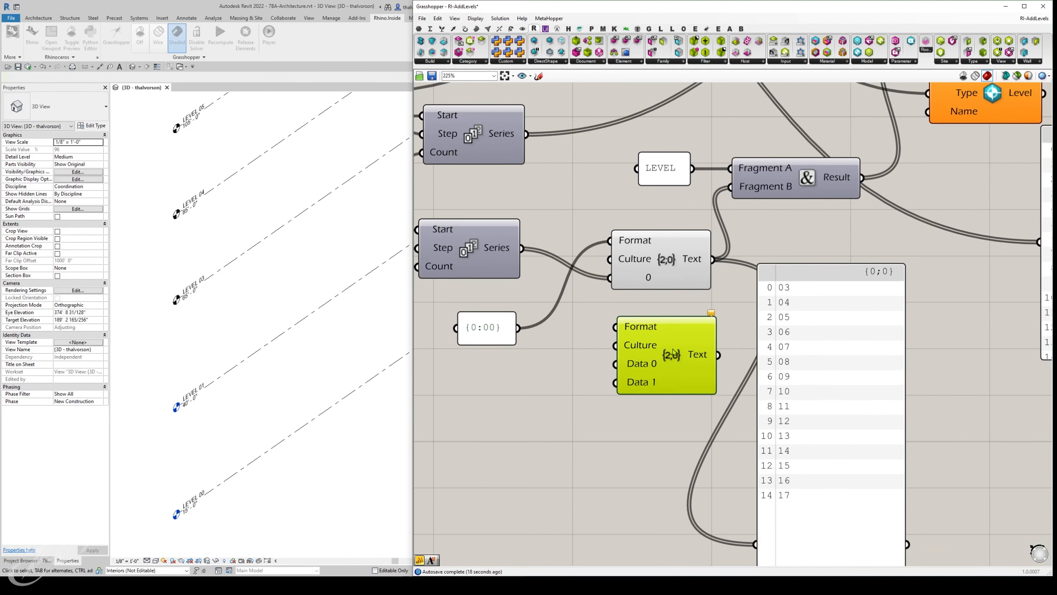
pyautogui.press('Delete')
# Add a Concatenate component directly below the existing Concatenate.
pyautogui.scroll(-2, 672, 351)
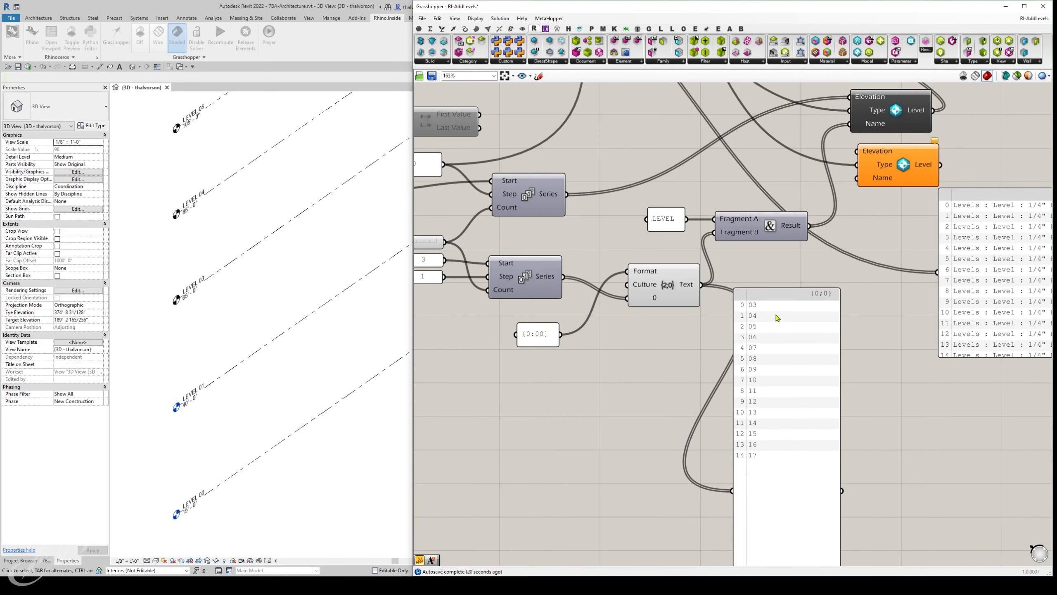
pyautogui.doubleClick(747, 271)
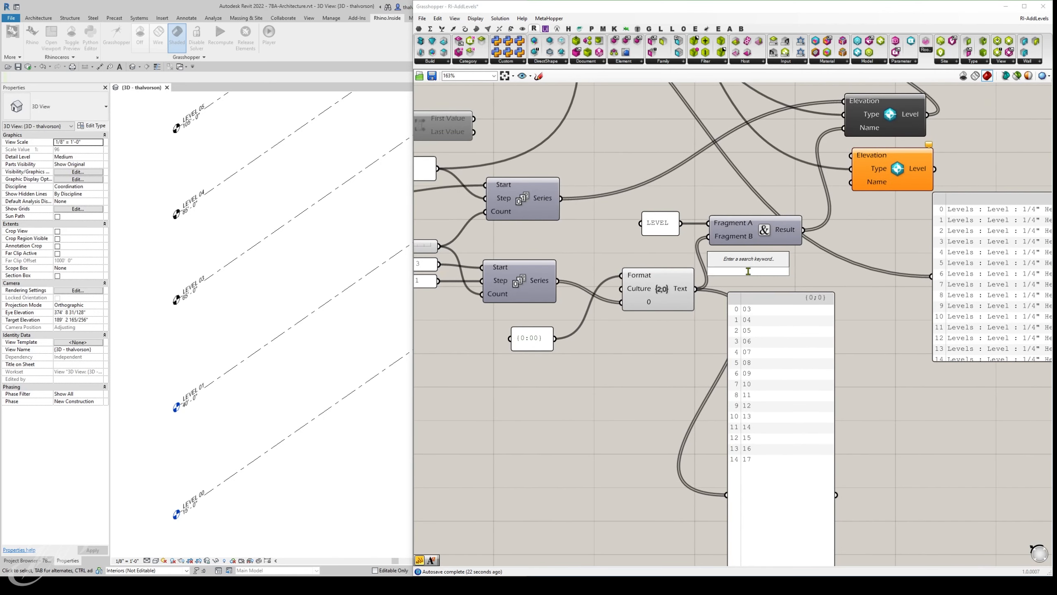
pyautogui.write('&')
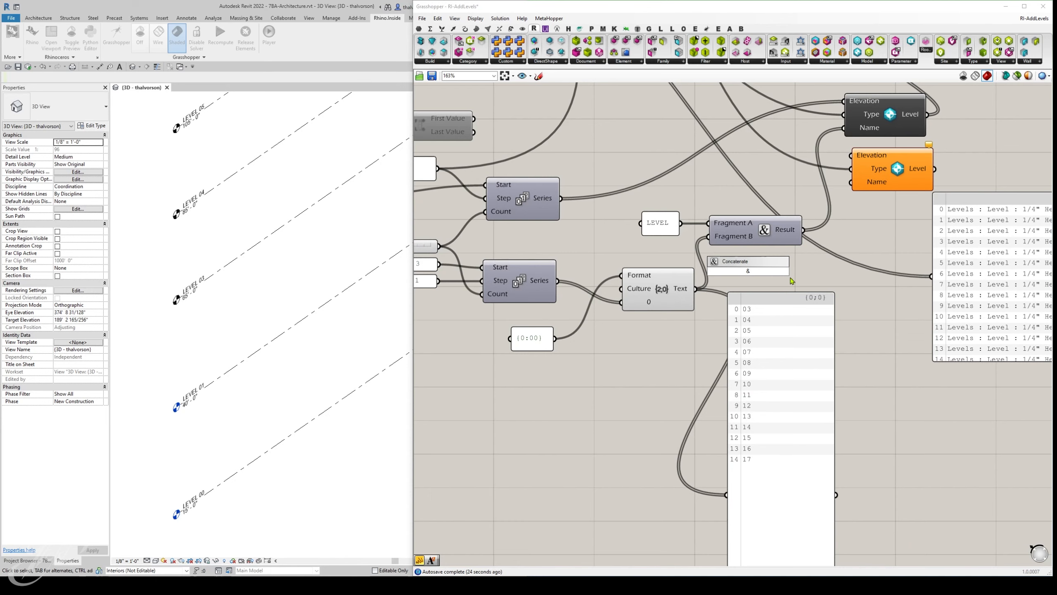
pyautogui.press('Return')
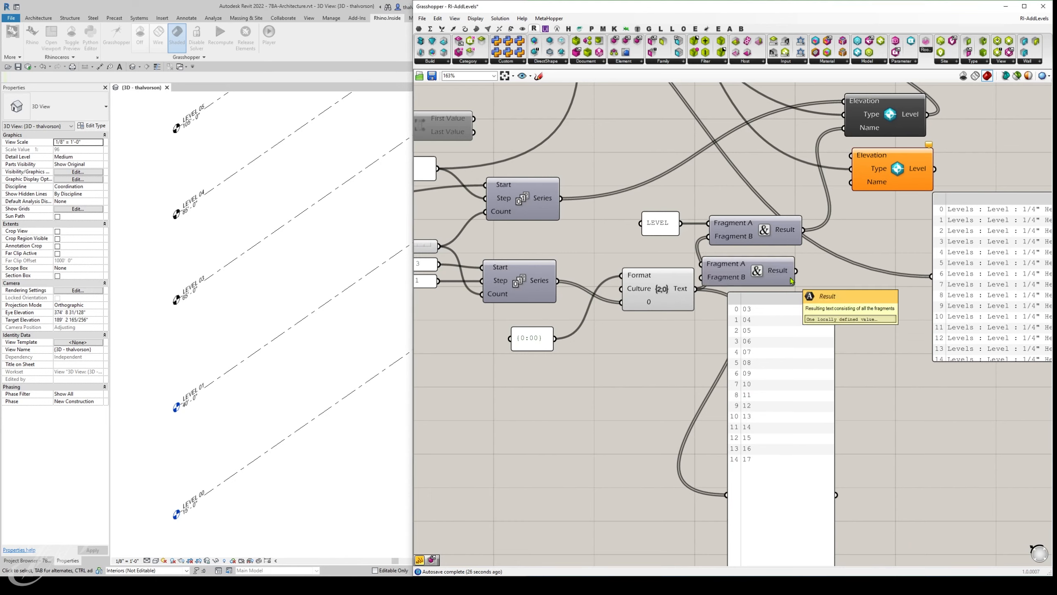
pyautogui.moveTo(749, 273); pyautogui.dragTo(763, 274)
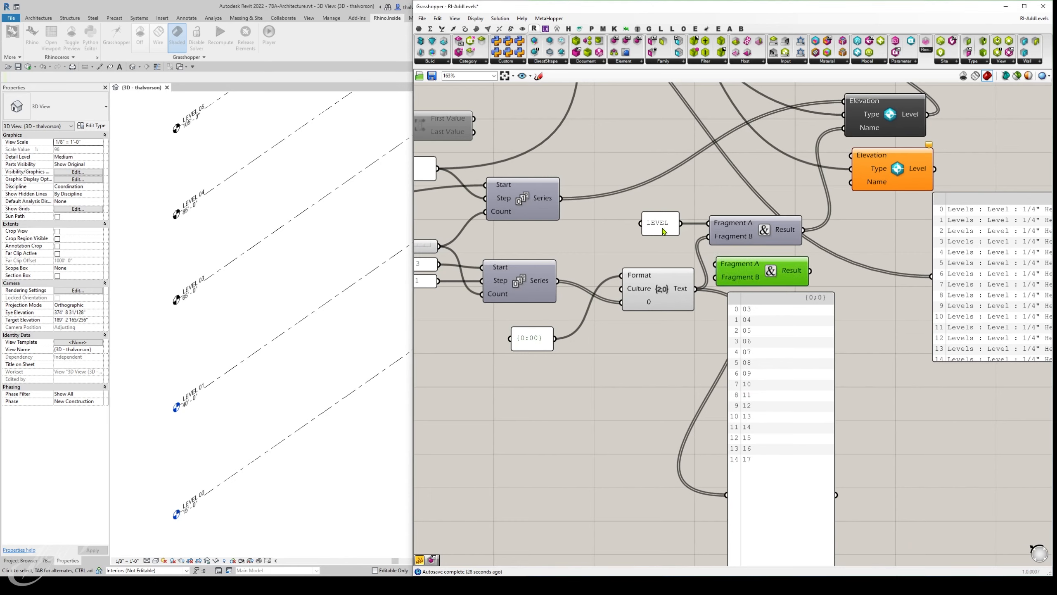
# Connect the LEVEL panel to Fragment A and the Format component's Text output to Fragment B of the new Concatenate.
pyautogui.moveTo(664, 232); pyautogui.dragTo(657, 232)
pyautogui.moveTo(678, 232); pyautogui.dragTo(638, 230, button='right')
pyautogui.moveTo(635, 221); pyautogui.dragTo(675, 262)
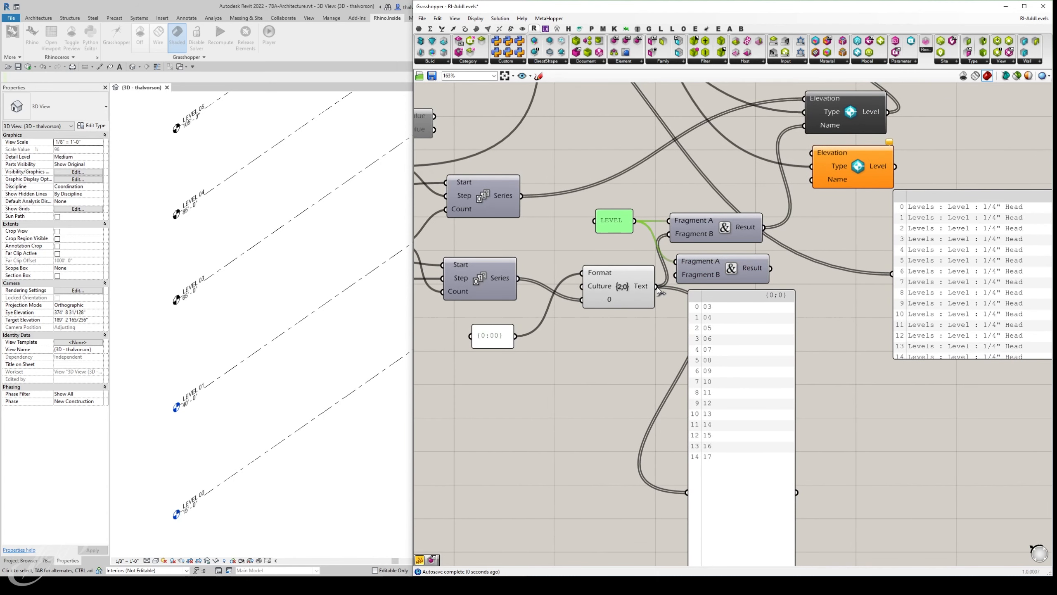
pyautogui.moveTo(657, 287); pyautogui.dragTo(676, 275)
# Shift the number list panel aside, feed it from the new Concatenate's Result, and inspect the LEVEL panel's text.
pyautogui.moveTo(770, 297); pyautogui.dragTo(698, 297, button='right')
pyautogui.moveTo(701, 323); pyautogui.dragTo(802, 302)
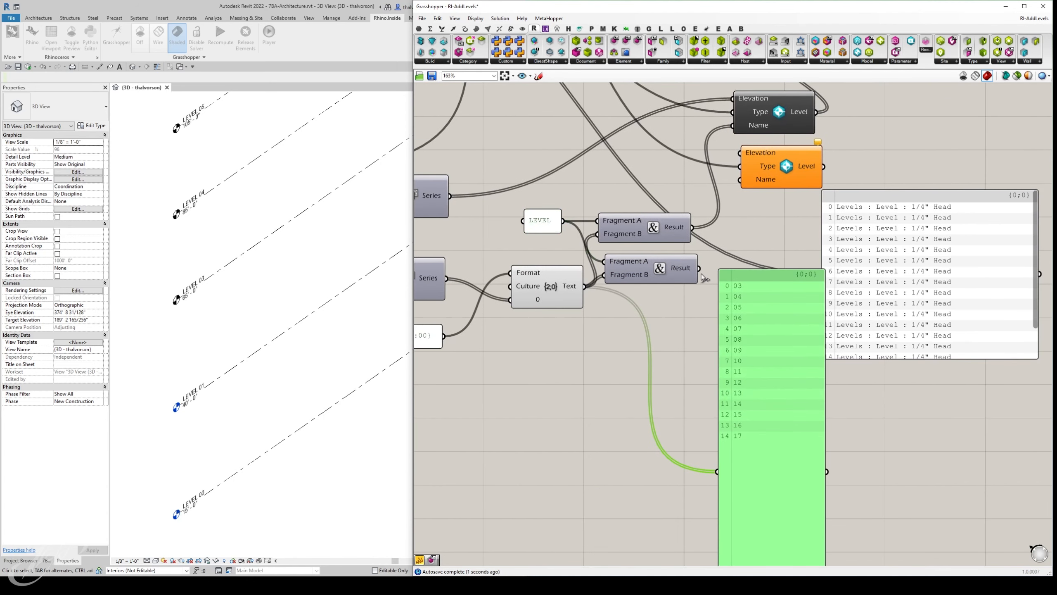
pyautogui.moveTo(699, 268); pyautogui.dragTo(717, 471)
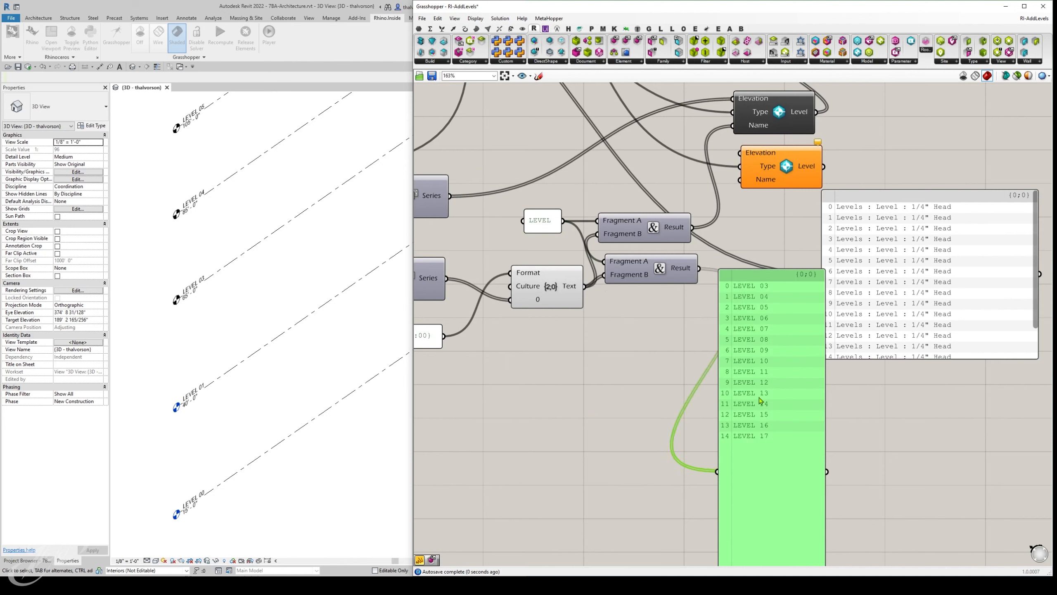
pyautogui.doubleClick(554, 224)
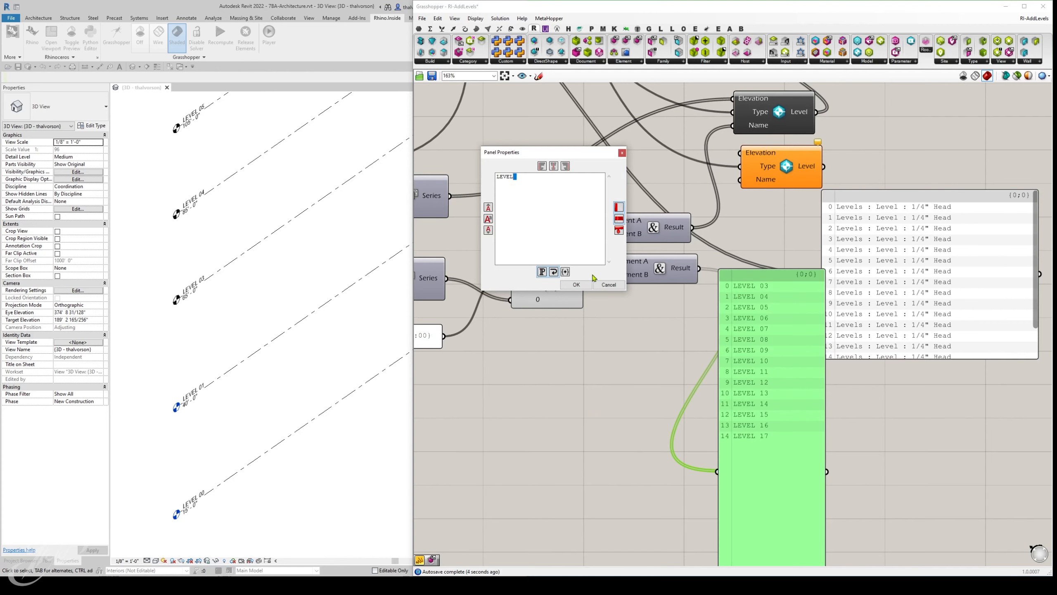
pyautogui.click(609, 284)
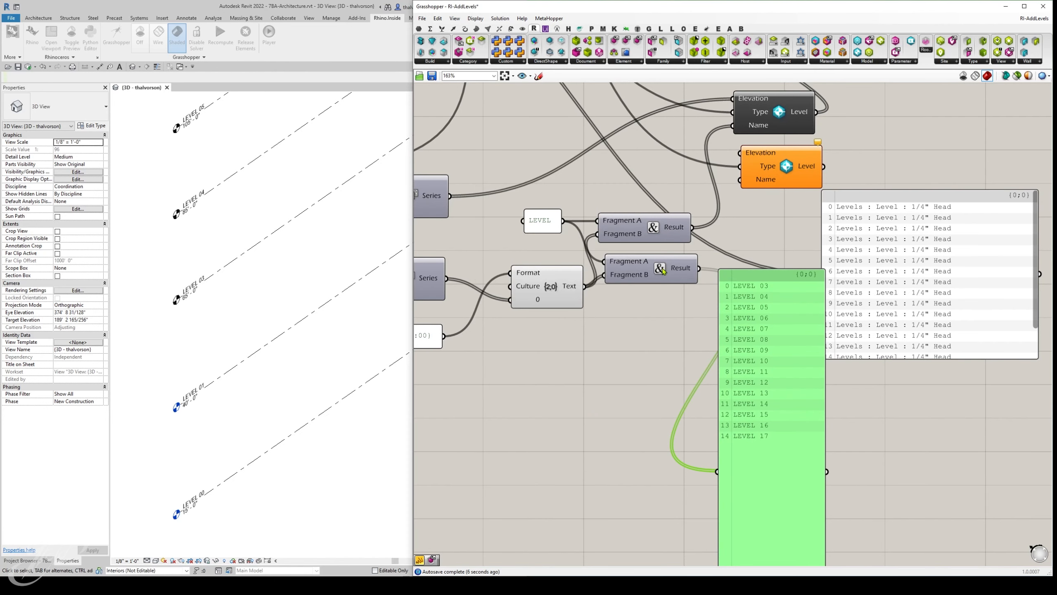
# Spread out the layout by moving the level types panel and the level names panel farther from the repositioned new Concatenate.
pyautogui.moveTo(674, 282); pyautogui.dragTo(642, 319, button='right')
pyautogui.moveTo(889, 304); pyautogui.dragTo(968, 297)
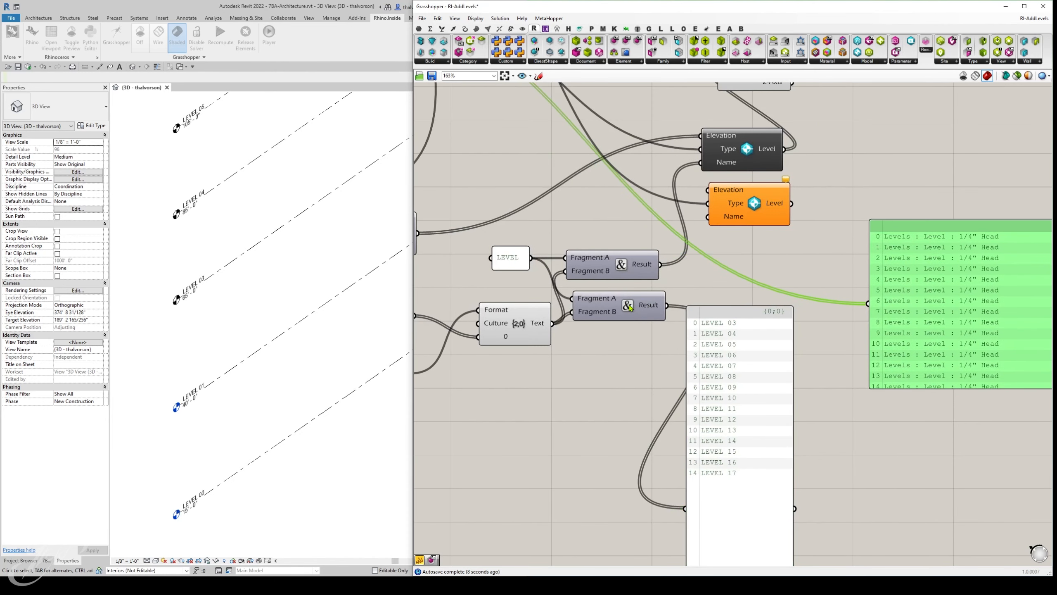
pyautogui.moveTo(630, 307); pyautogui.dragTo(650, 308)
pyautogui.moveTo(641, 312); pyautogui.dragTo(738, 347, button='right')
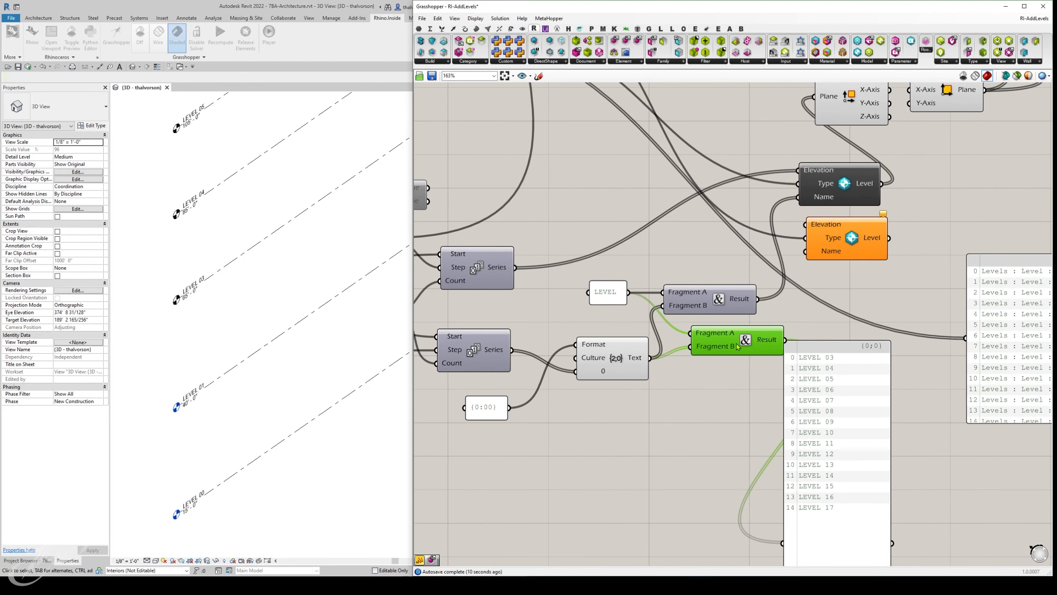
pyautogui.moveTo(737, 347); pyautogui.dragTo(729, 351)
pyautogui.moveTo(822, 378); pyautogui.dragTo(867, 380)
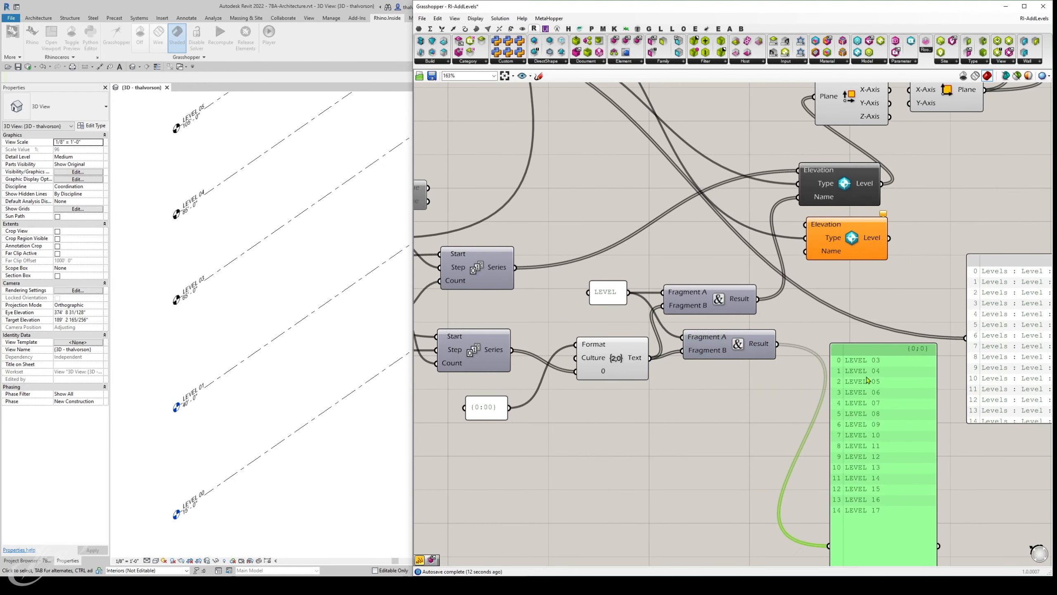
# Place the orange Add Level component beside the new Concatenate, connect Result to its Name input, and shift the names panel clear.
pyautogui.moveTo(855, 256); pyautogui.dragTo(891, 311)
pyautogui.moveTo(777, 344); pyautogui.dragTo(829, 346)
pyautogui.moveTo(891, 391); pyautogui.dragTo(942, 412)
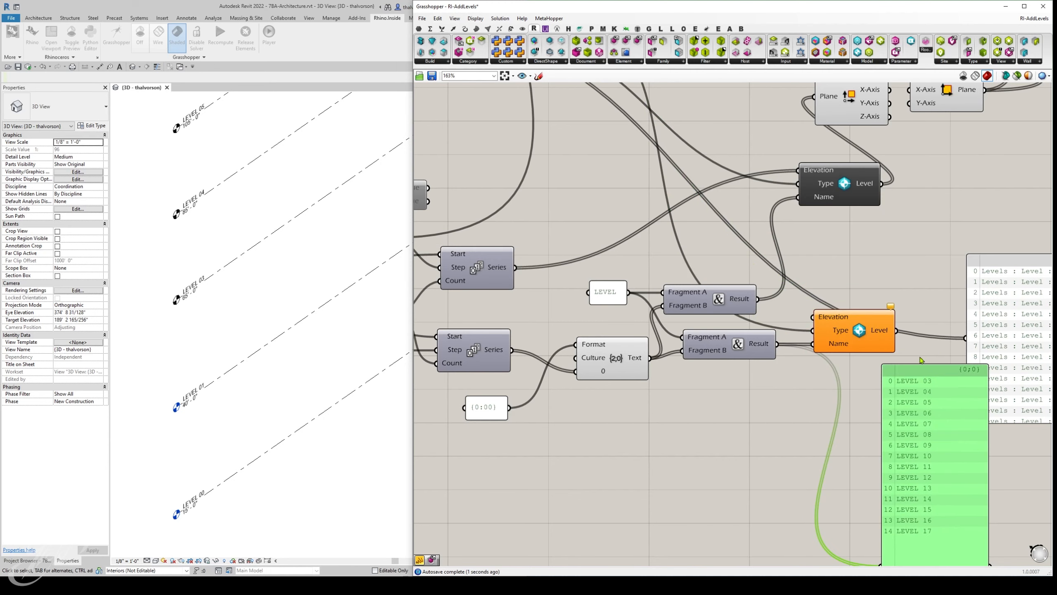
# Connect the upper Series output to the Elevation input of the lower Add Level component.
pyautogui.scroll(-1, 920, 358)
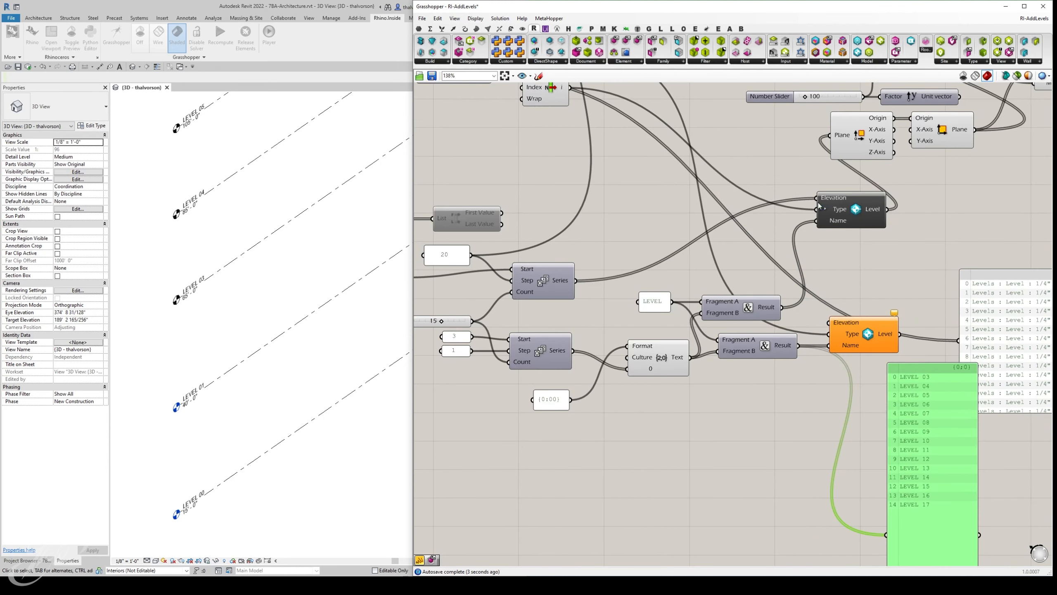
pyautogui.moveTo(577, 280); pyautogui.dragTo(671, 235)
pyautogui.moveTo(845, 242); pyautogui.dragTo(836, 278, button='right')
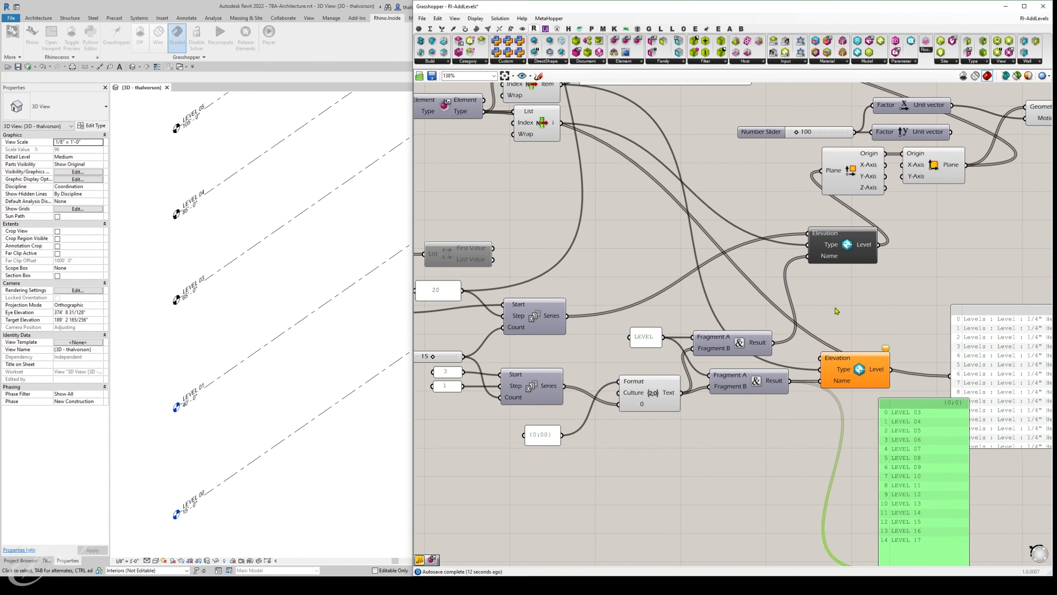
pyautogui.moveTo(566, 316); pyautogui.dragTo(821, 358)
# Check the runtime errors reported by the lower Add Level component.
pyautogui.moveTo(856, 317); pyautogui.dragTo(783, 277, button='right')
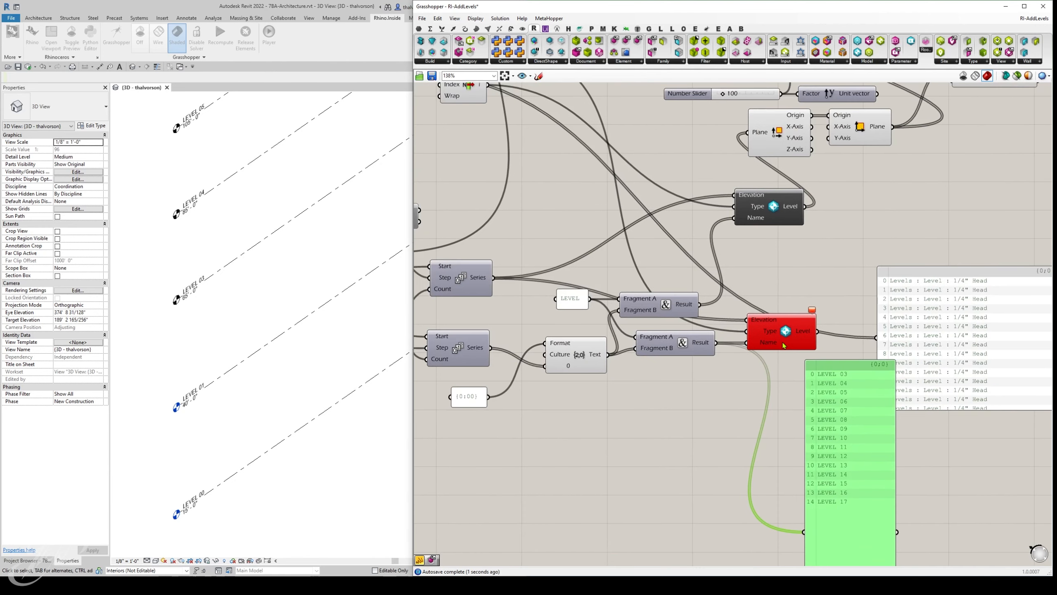
pyautogui.rightClick(783, 332)
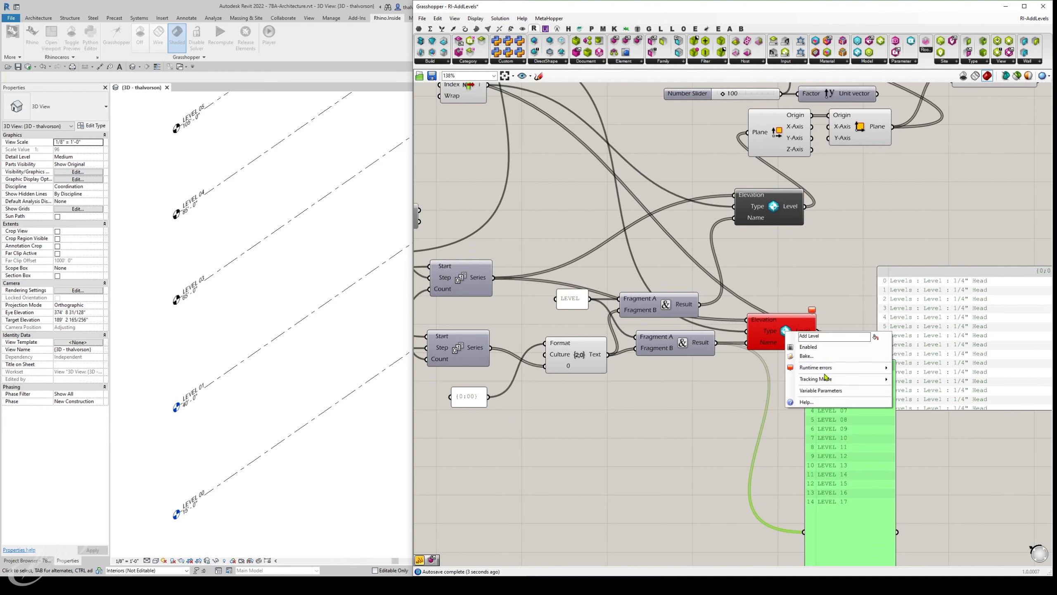
pyautogui.moveTo(830, 368)
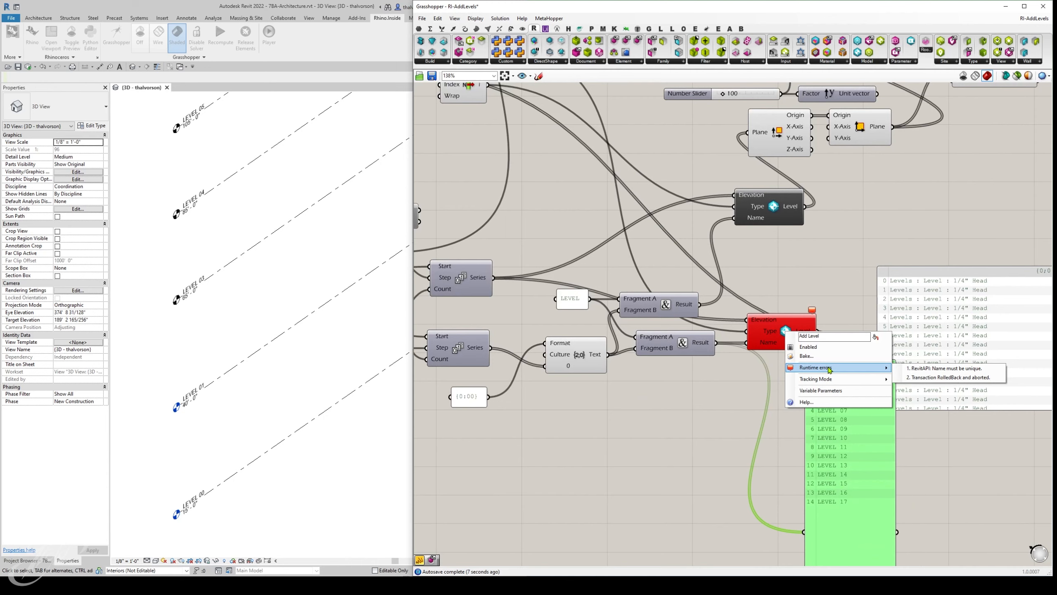
pyautogui.click(637, 414)
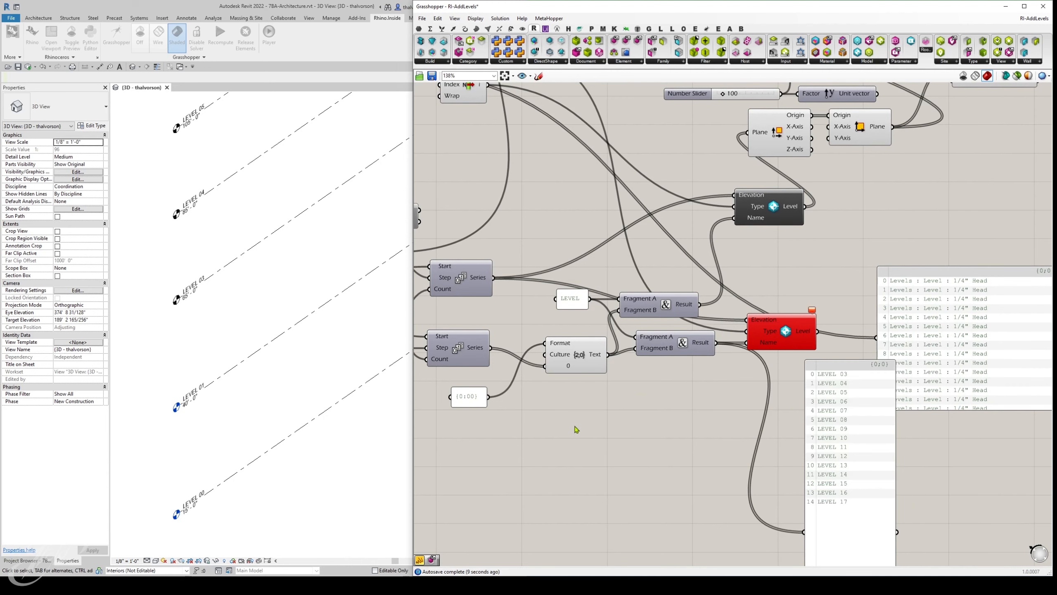
# Inspect the format string in the {0:00} panel and close its properties without saving.
pyautogui.moveTo(495, 400); pyautogui.dragTo(574, 389, button='right')
pyautogui.doubleClick(551, 388)
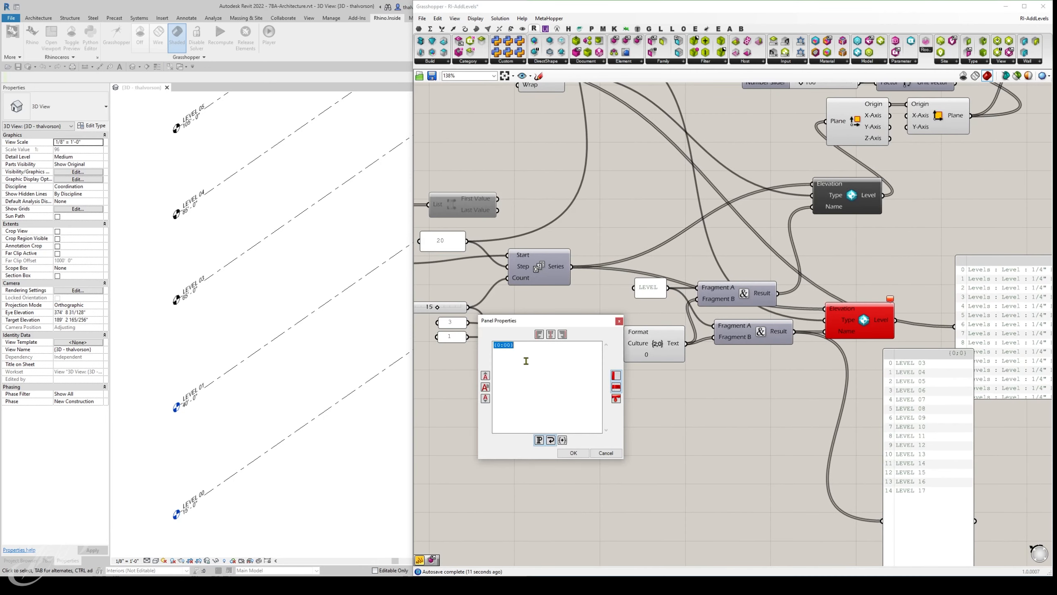
pyautogui.click(505, 346)
pyautogui.click(606, 452)
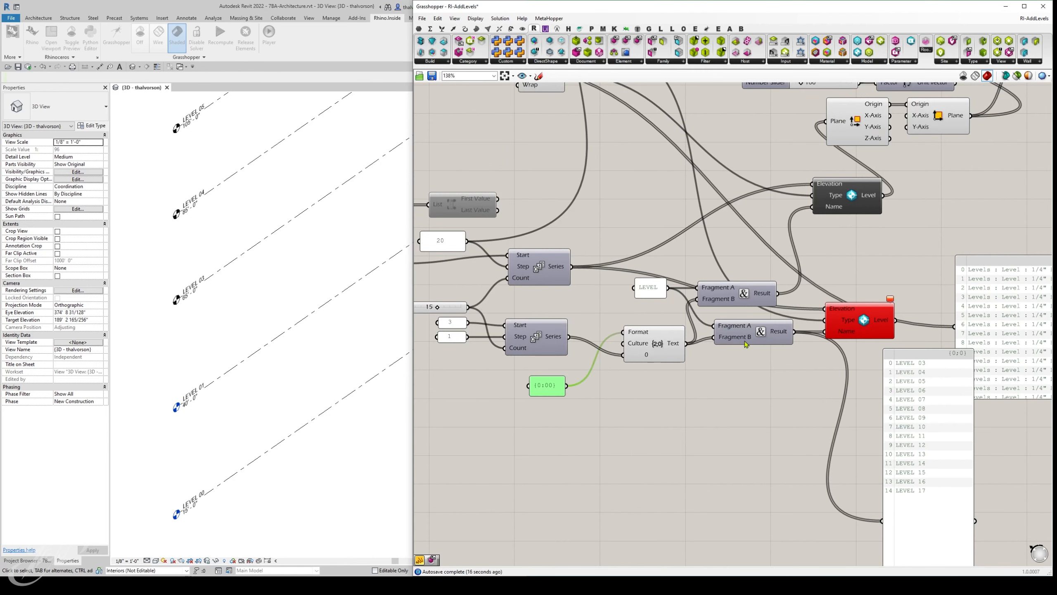
# Duplicate the Format component and its {0:00} panel, and set the copied panel's format string to {0:000}.
pyautogui.keyDown('alt'); pyautogui.moveTo(652, 350); pyautogui.dragTo(651, 394); pyautogui.keyUp('alt')
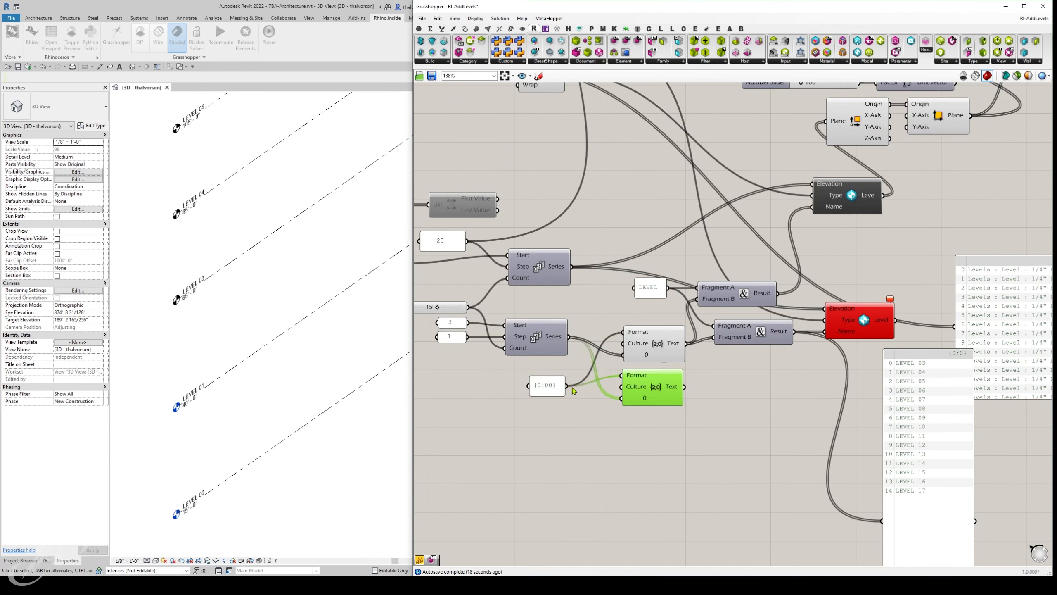
pyautogui.keyDown('alt'); pyautogui.moveTo(553, 390); pyautogui.dragTo(554, 410); pyautogui.keyUp('alt')
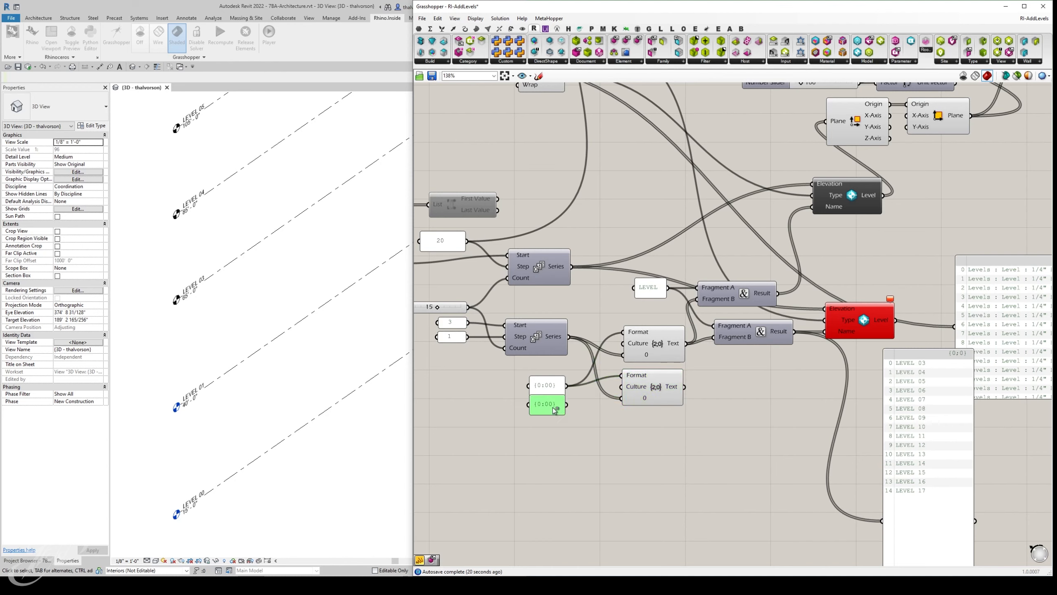
pyautogui.doubleClick(549, 408)
pyautogui.moveTo(502, 363); pyautogui.dragTo(505, 364)
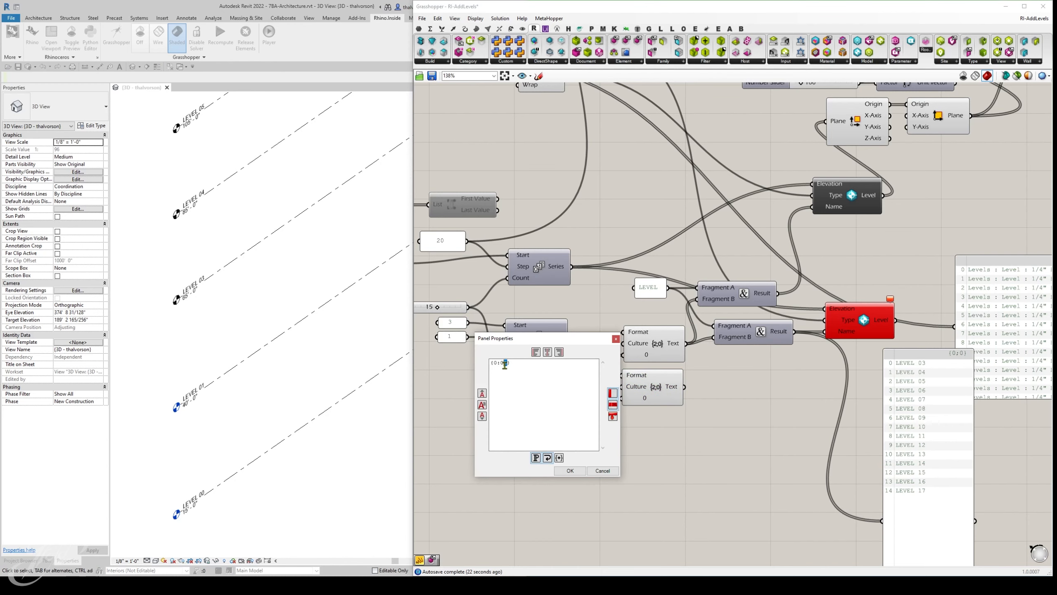
pyautogui.write('00')
pyautogui.click(569, 470)
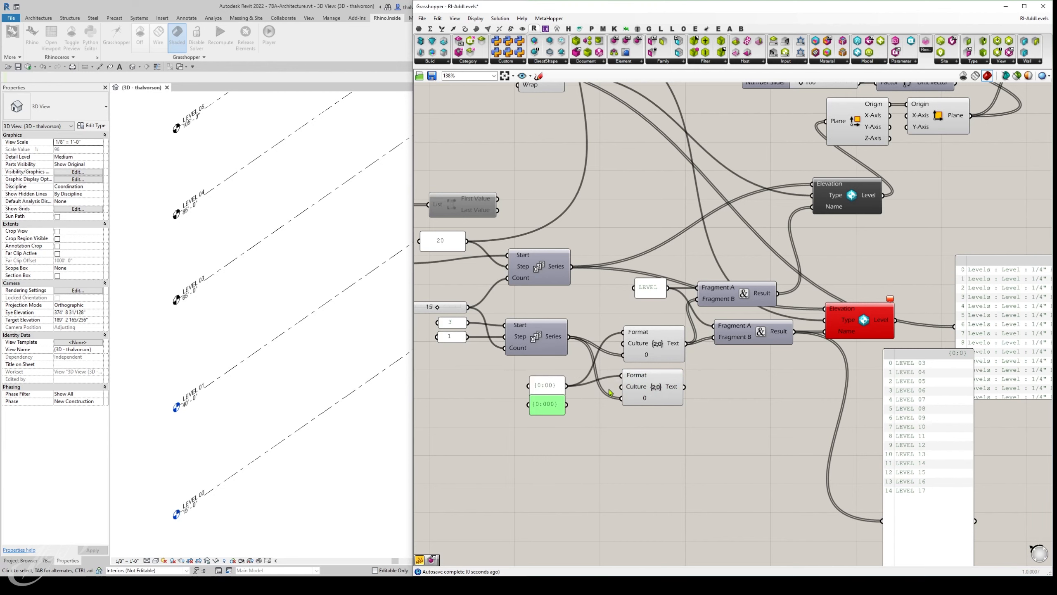
# Wire the {0:000} panel into the duplicated component's Format input and connect its Text output to Fragment B of the lower Concatenate.
pyautogui.moveTo(623, 376); pyautogui.dragTo(565, 404)
pyautogui.moveTo(652, 381); pyautogui.dragTo(653, 387)
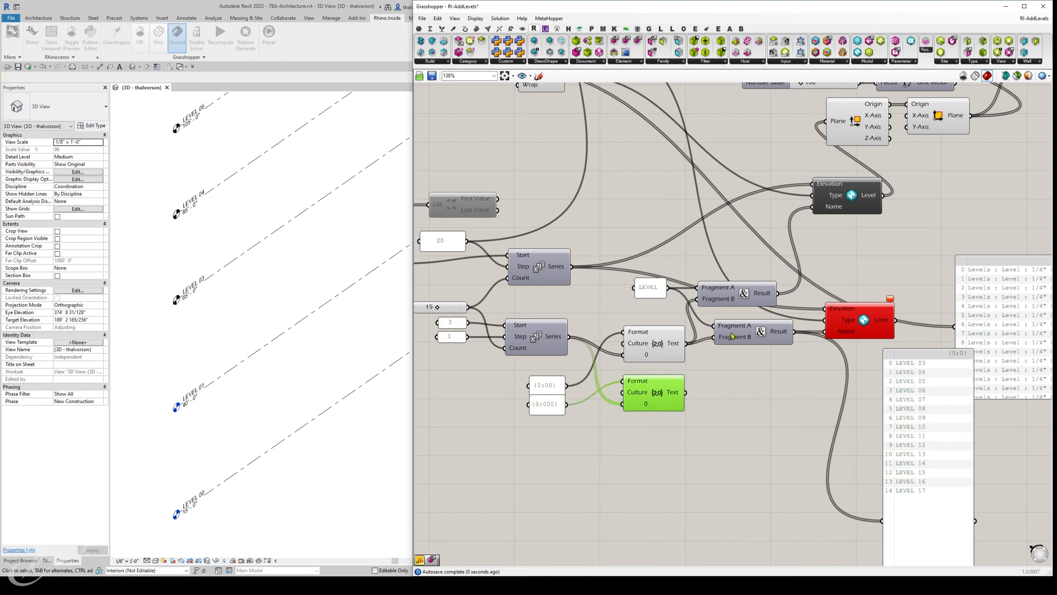
pyautogui.moveTo(740, 334); pyautogui.dragTo(743, 357)
pyautogui.moveTo(686, 392); pyautogui.dragTo(715, 358)
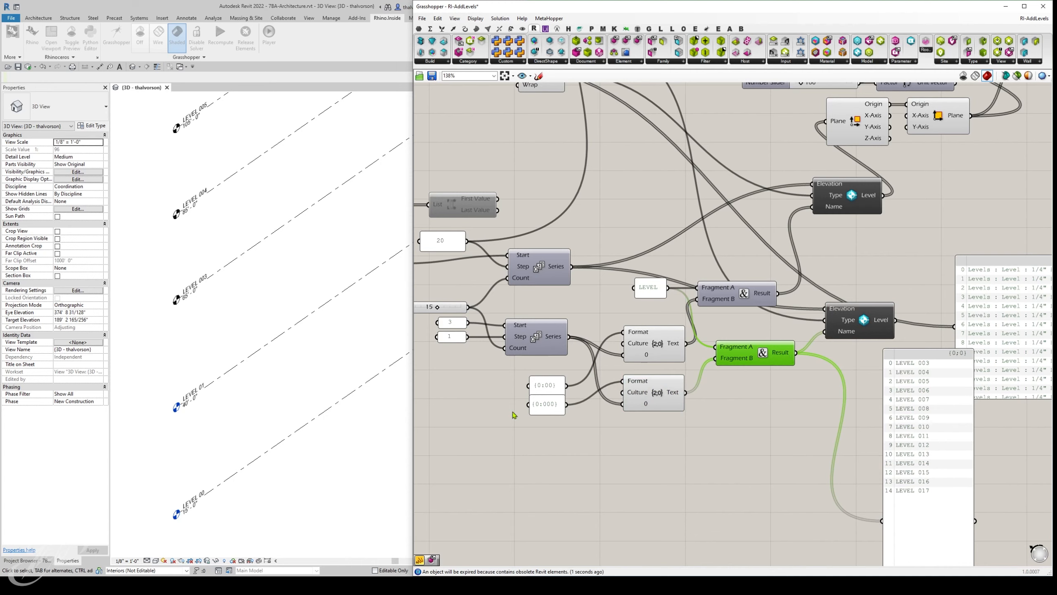
# Switch to Revit, select LEVEL 003 in the 3D view and temporarily hide it.
pyautogui.click(236, 299)
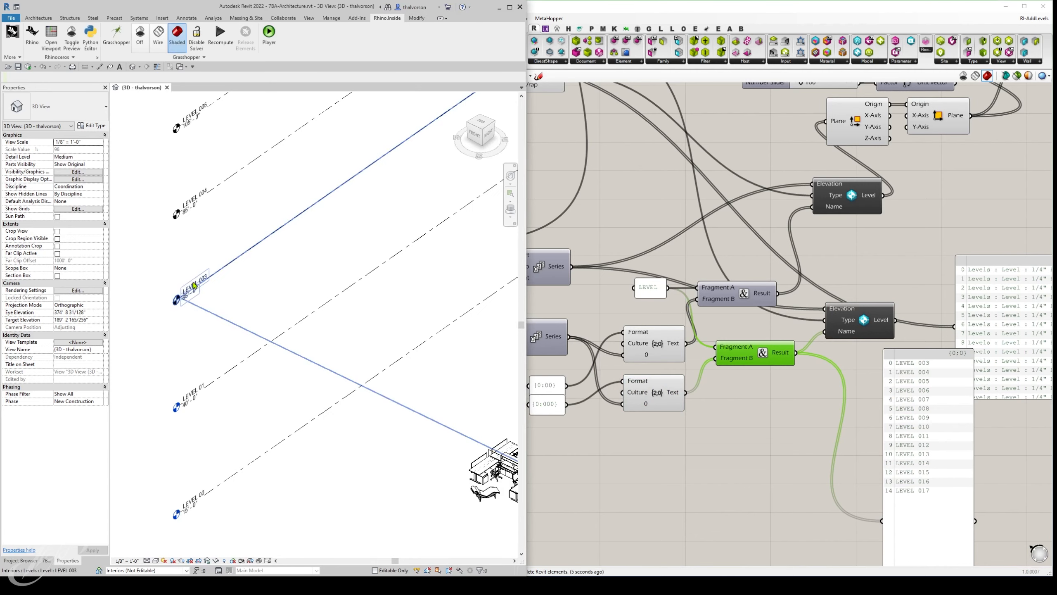
pyautogui.click(195, 286)
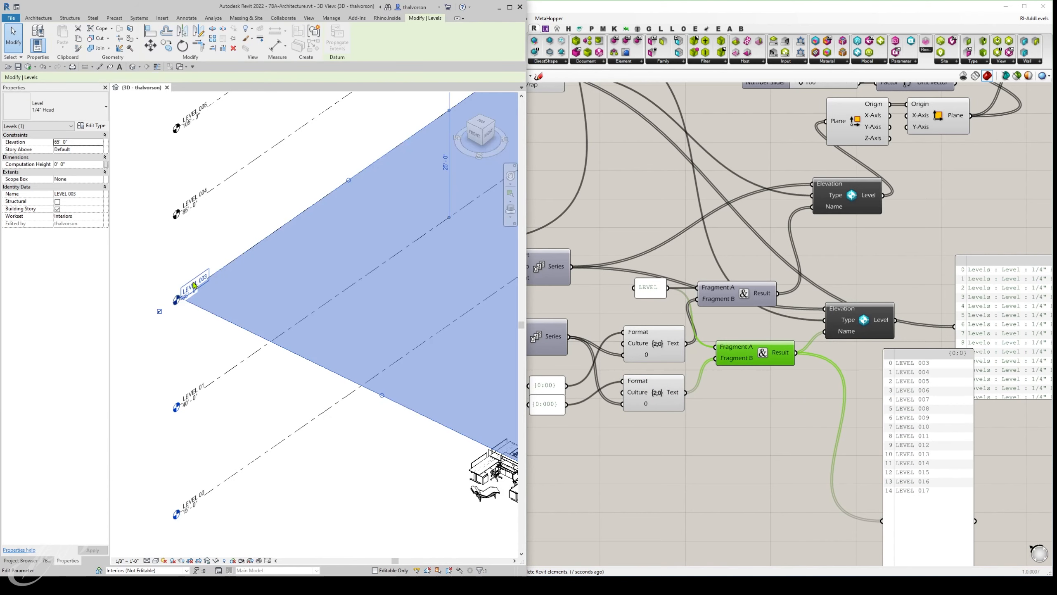
pyautogui.scroll(-2, 222, 287)
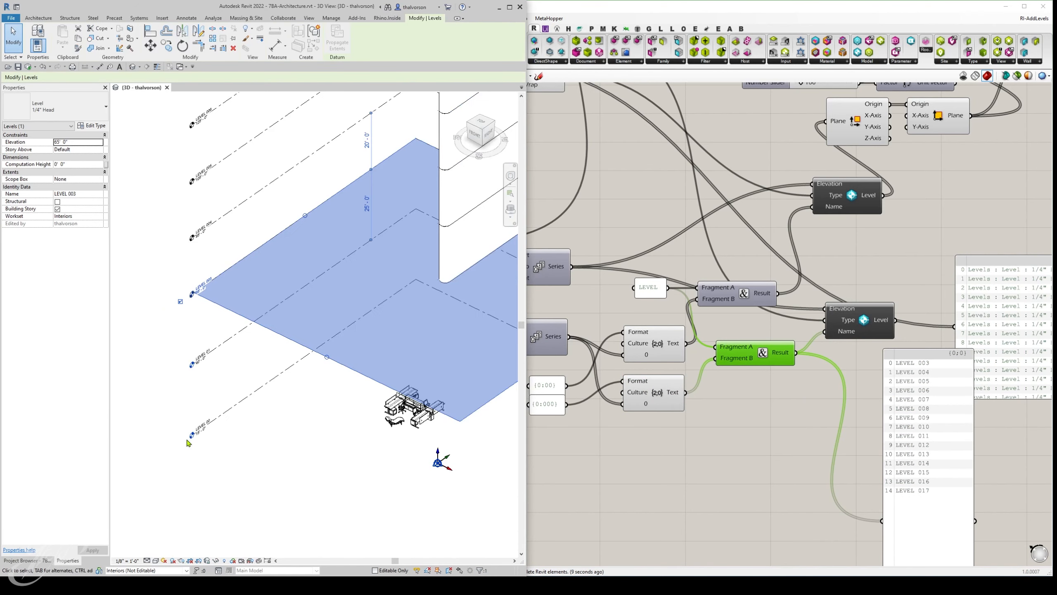
pyautogui.click(216, 561)
pyautogui.click(227, 541)
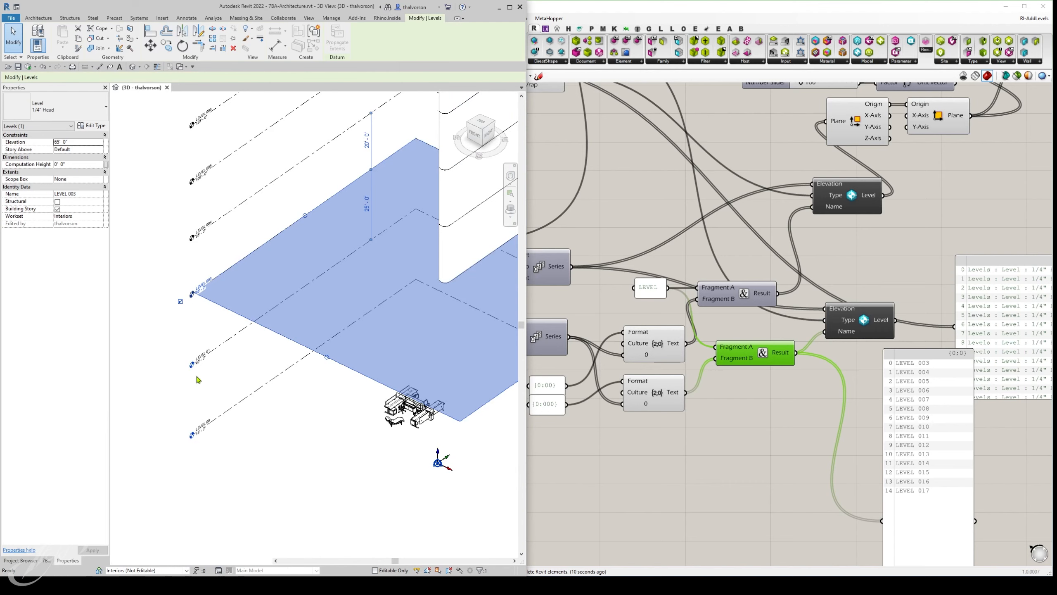
pyautogui.scroll(2, 198, 280)
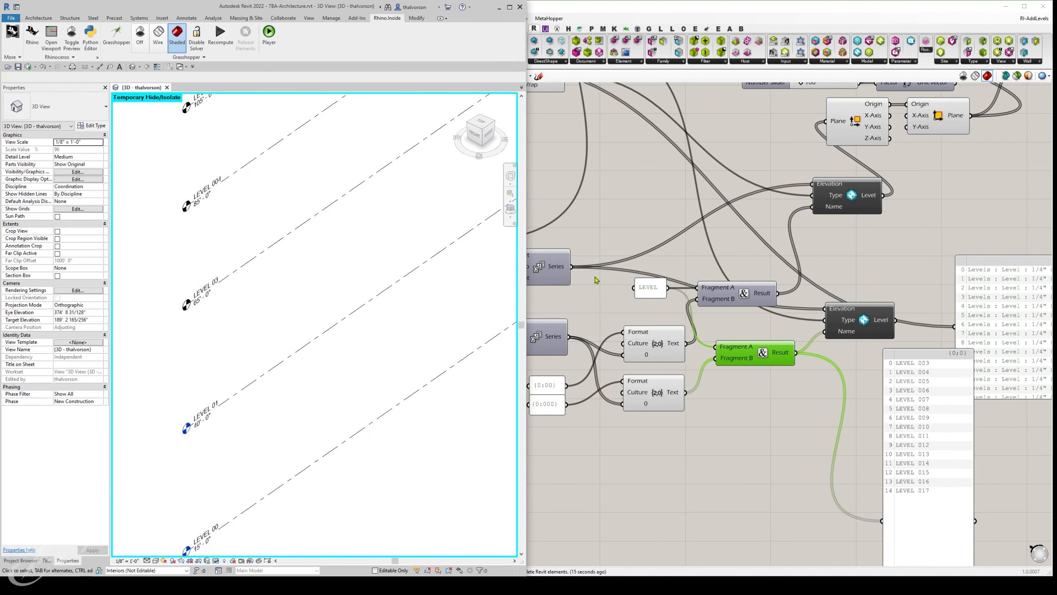
# Switch to Grasshopper and move the panel listing the 1/4" Head level types farther away from the Add Level components.
pyautogui.middleClick(876, 282)
pyautogui.moveTo(907, 249); pyautogui.dragTo(669, 277, button='right')
pyautogui.moveTo(773, 313); pyautogui.dragTo(938, 304)
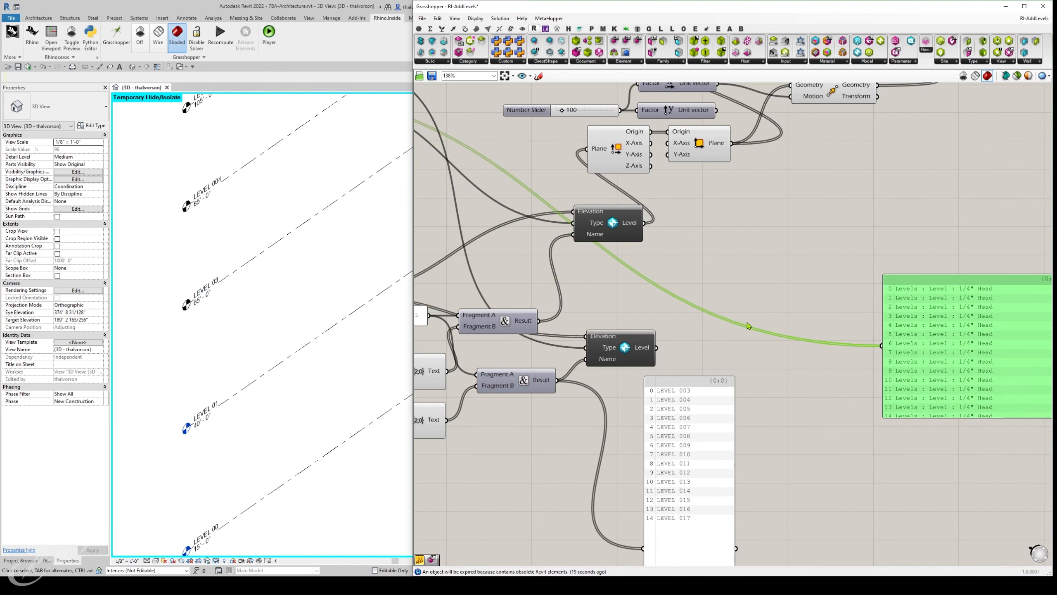
pyautogui.moveTo(627, 348); pyautogui.dragTo(629, 347)
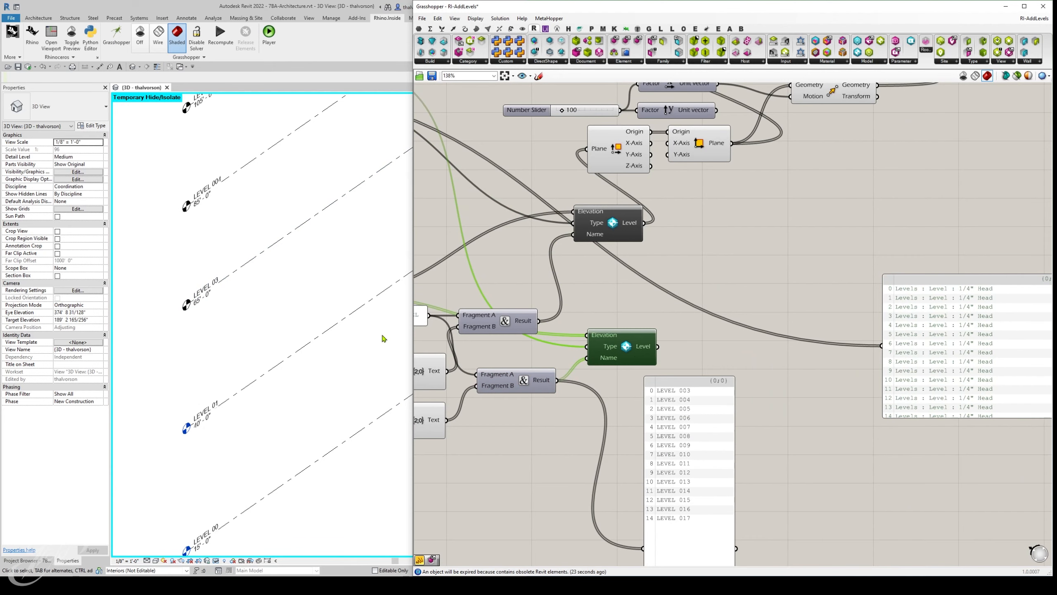
# Highlight in Revit the levels tracked by the lower Add Level component's Level output.
pyautogui.click(275, 297)
pyautogui.moveTo(269, 290); pyautogui.dragTo(265, 352, button='middle')
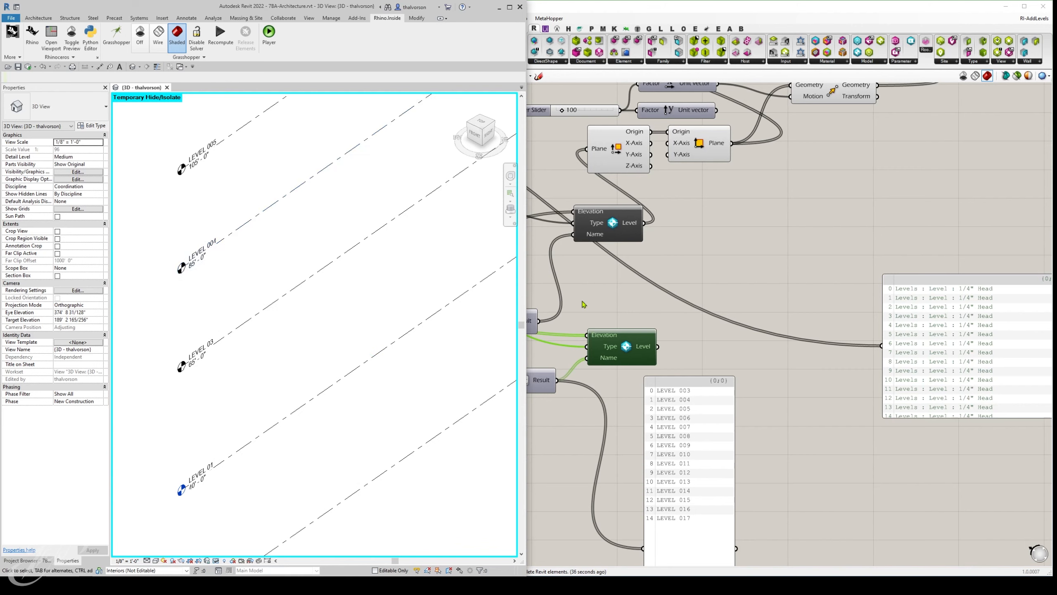
pyautogui.rightClick(628, 351)
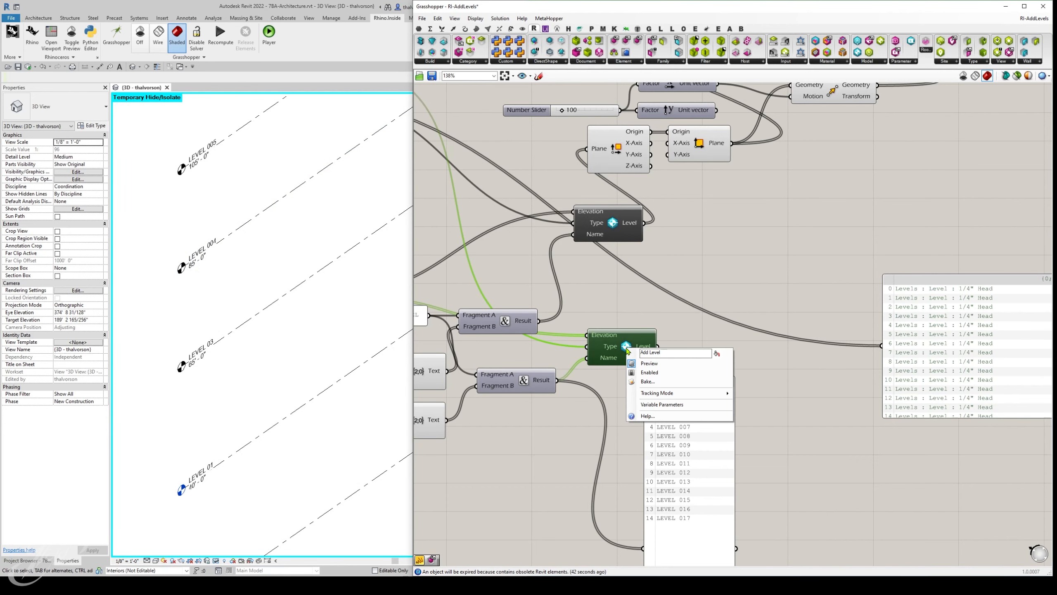
pyautogui.click(648, 317)
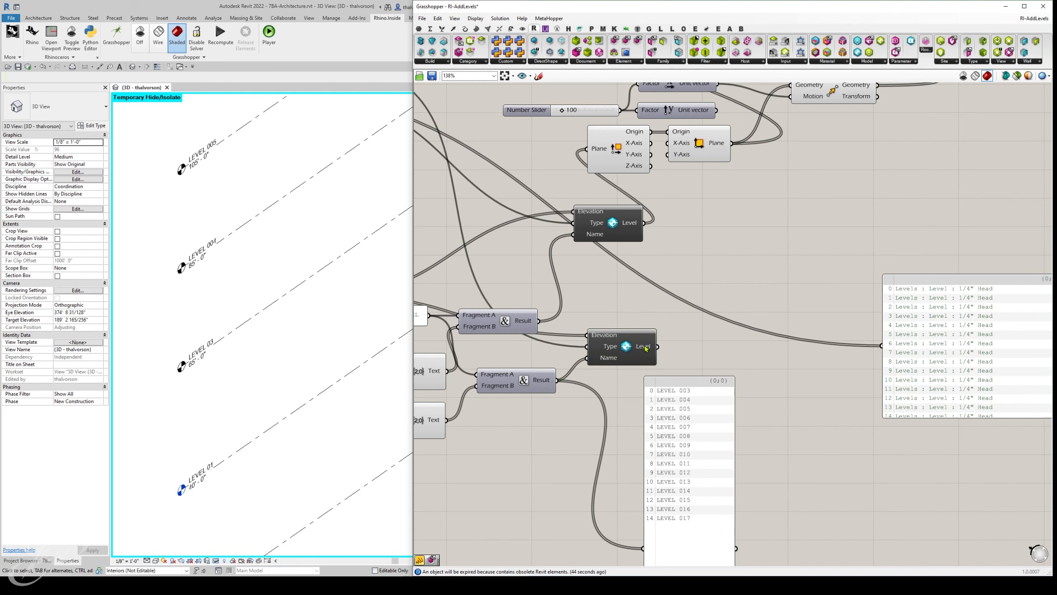
pyautogui.scroll(3, 644, 346)
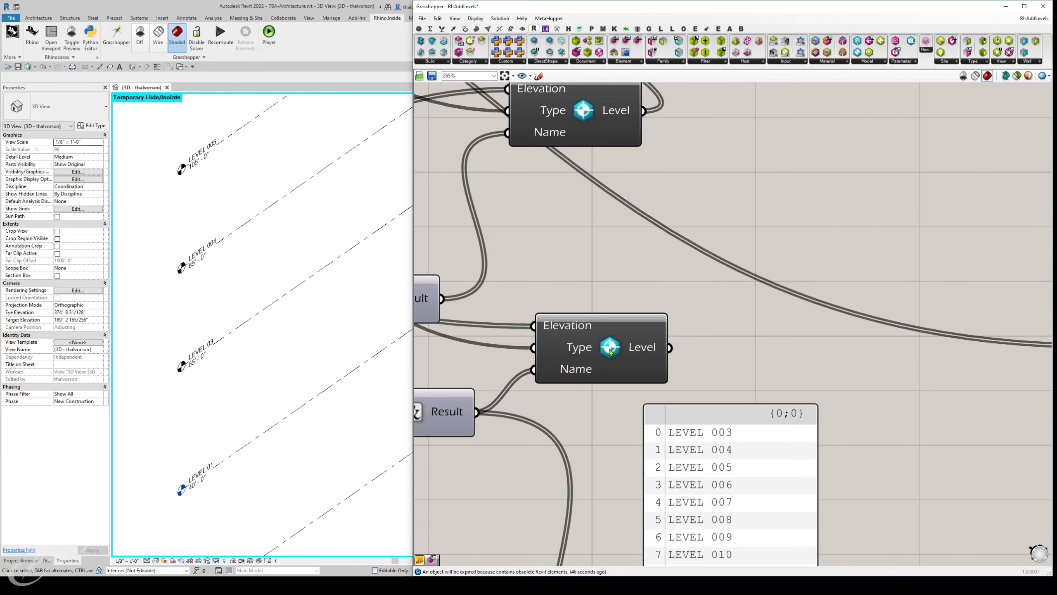
pyautogui.rightClick(641, 351)
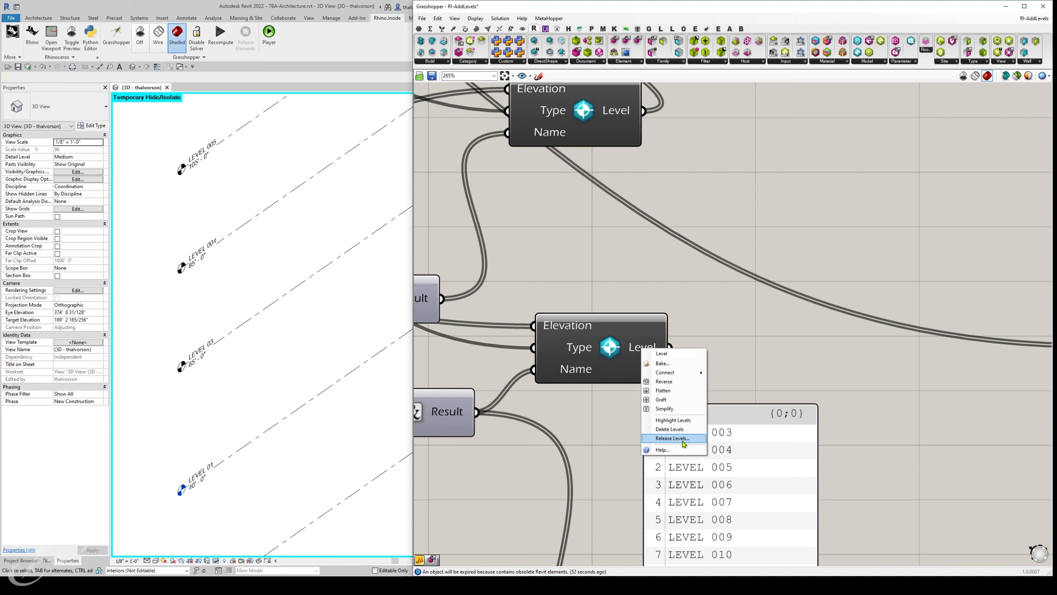
pyautogui.click(673, 420)
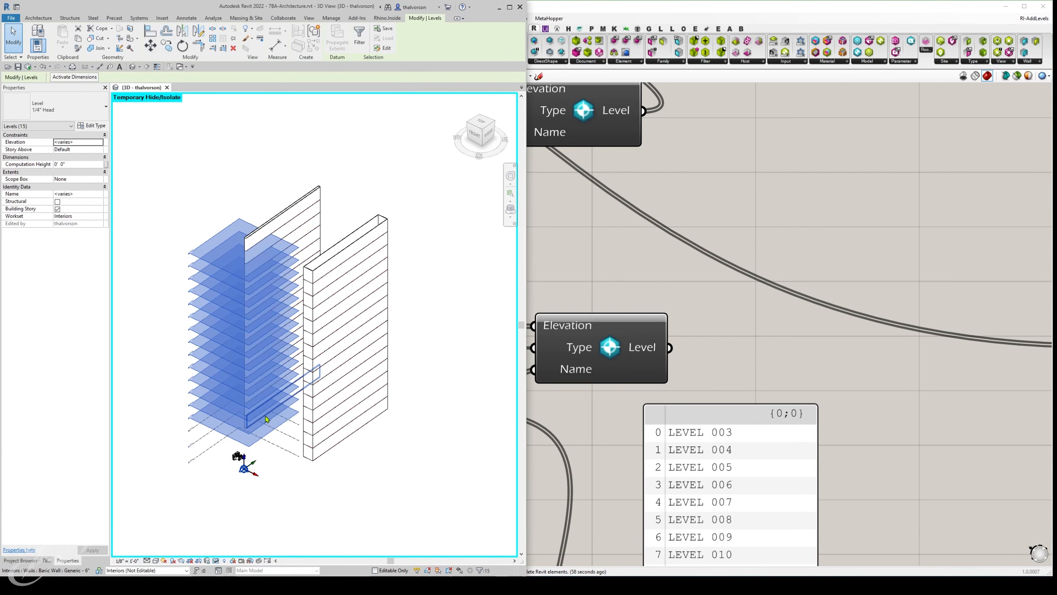
pyautogui.click(715, 335)
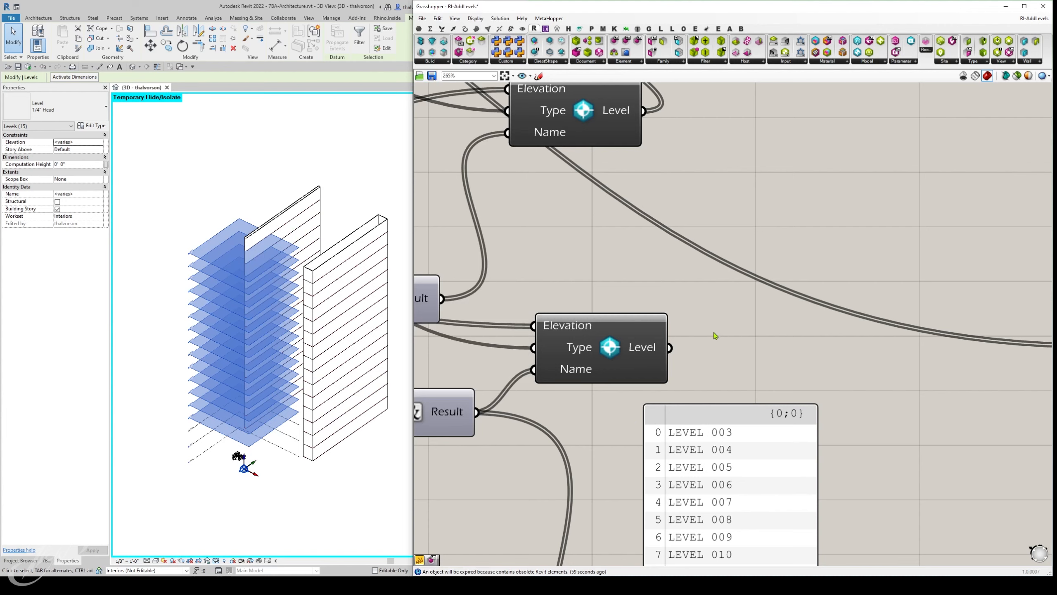
# Try to delete the levels tracked by the lower Add Level component's Level output, expanding the full list of deletion warnings.
pyautogui.rightClick(606, 350)
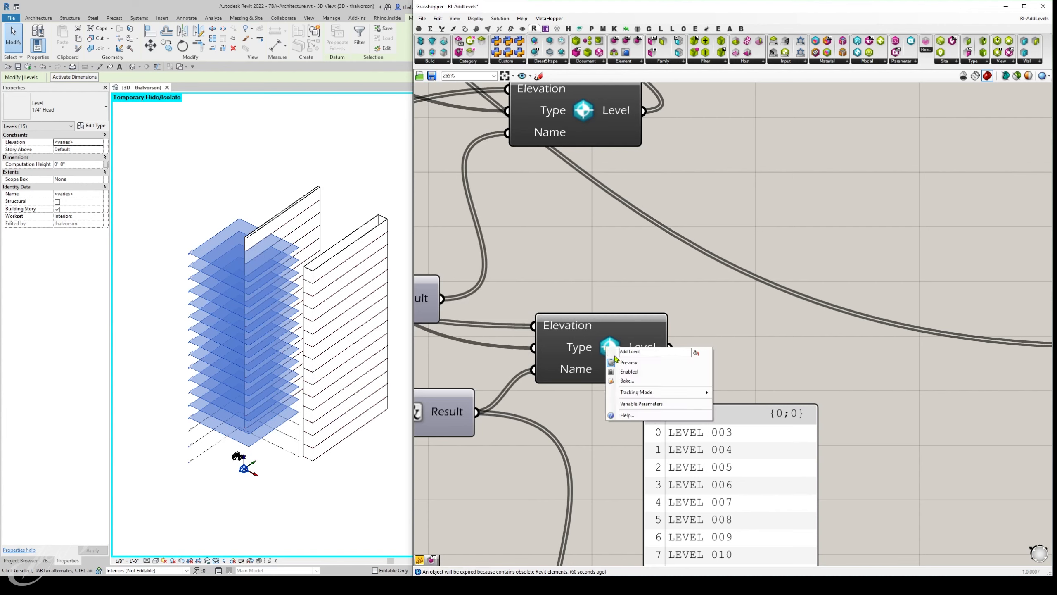
pyautogui.click(662, 294)
pyautogui.rightClick(644, 351)
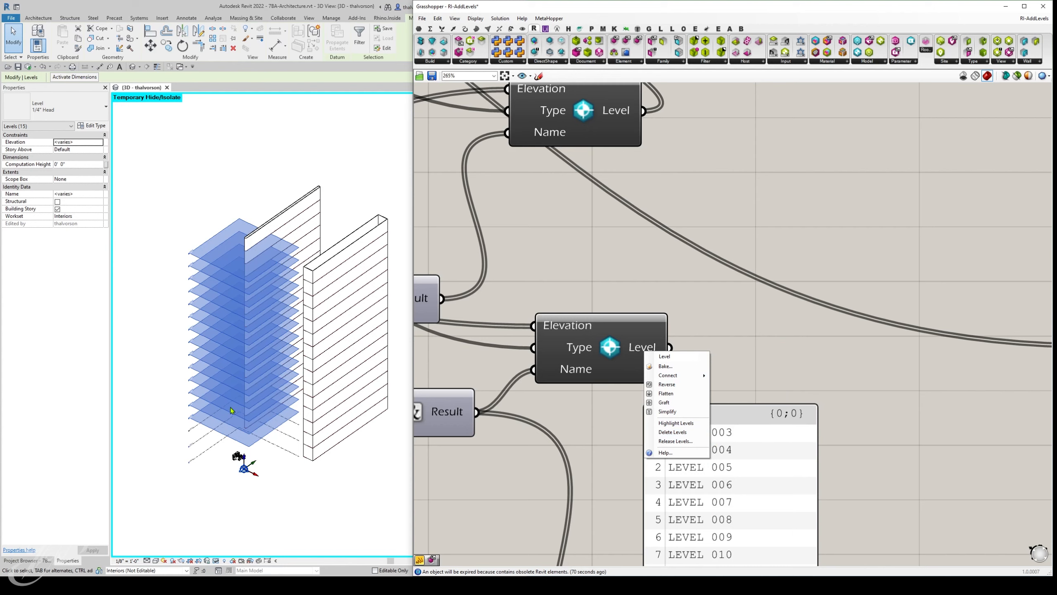
pyautogui.click(671, 432)
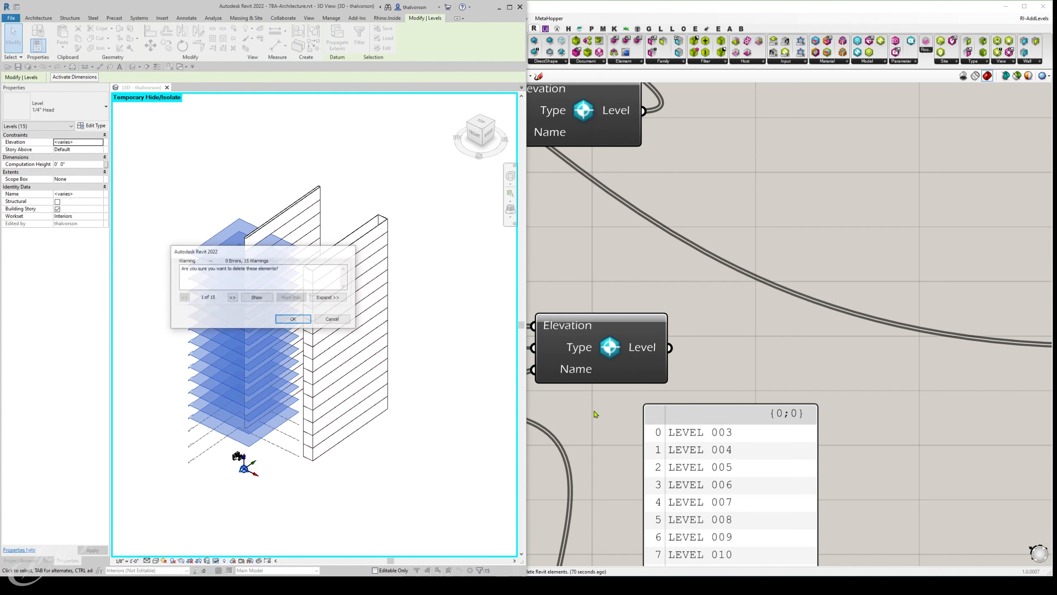
pyautogui.click(321, 298)
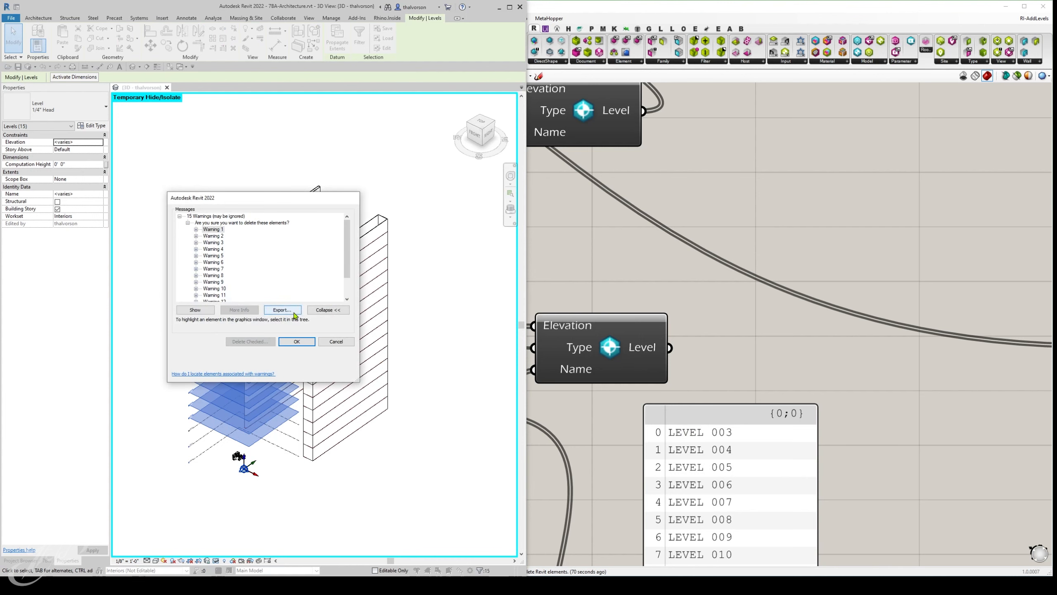
# Check the LEVEL 003 entry under Warning 1 and show that element in a Revit view, allowing a search of closed views.
pyautogui.click(196, 229)
pyautogui.click(196, 230)
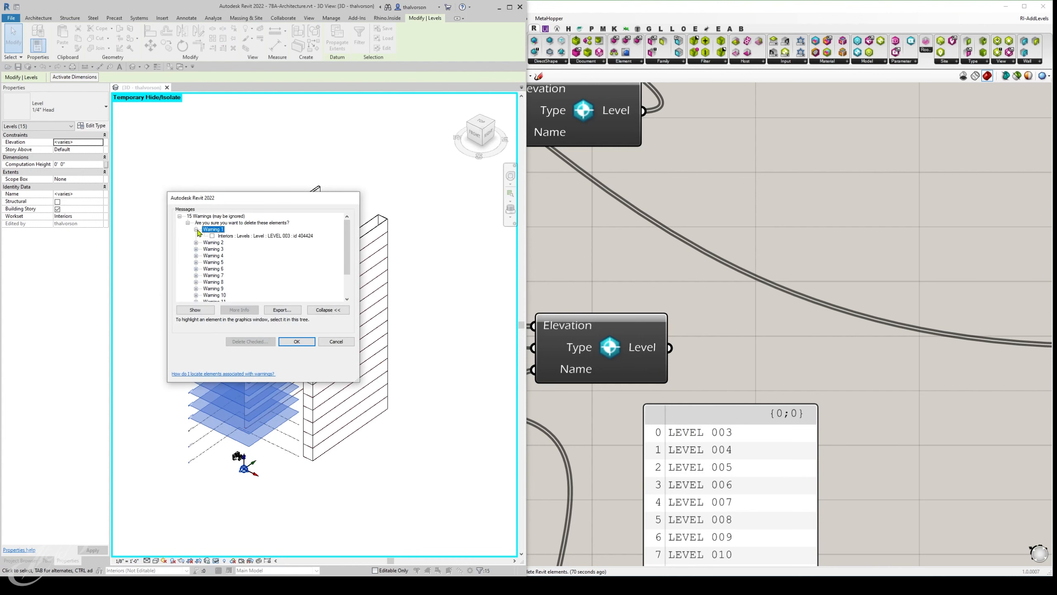
pyautogui.click(232, 237)
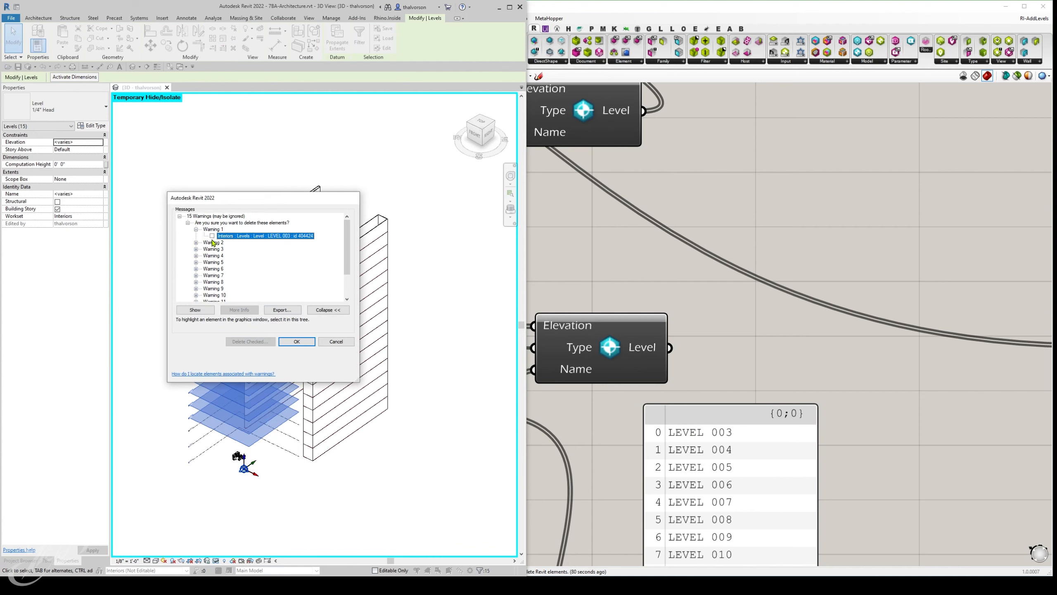
pyautogui.click(212, 236)
pyautogui.click(199, 310)
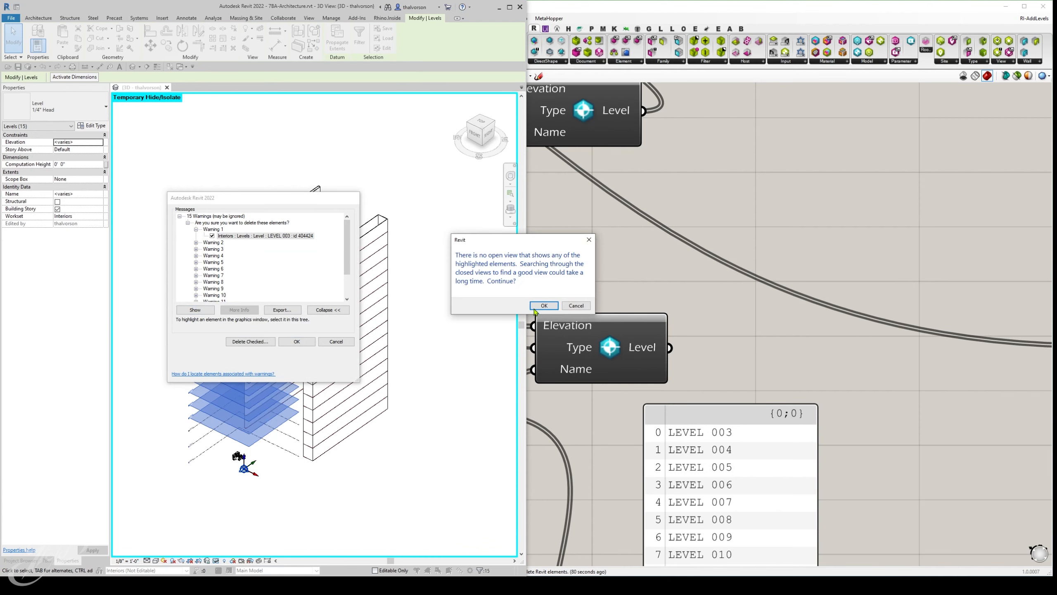
pyautogui.click(544, 306)
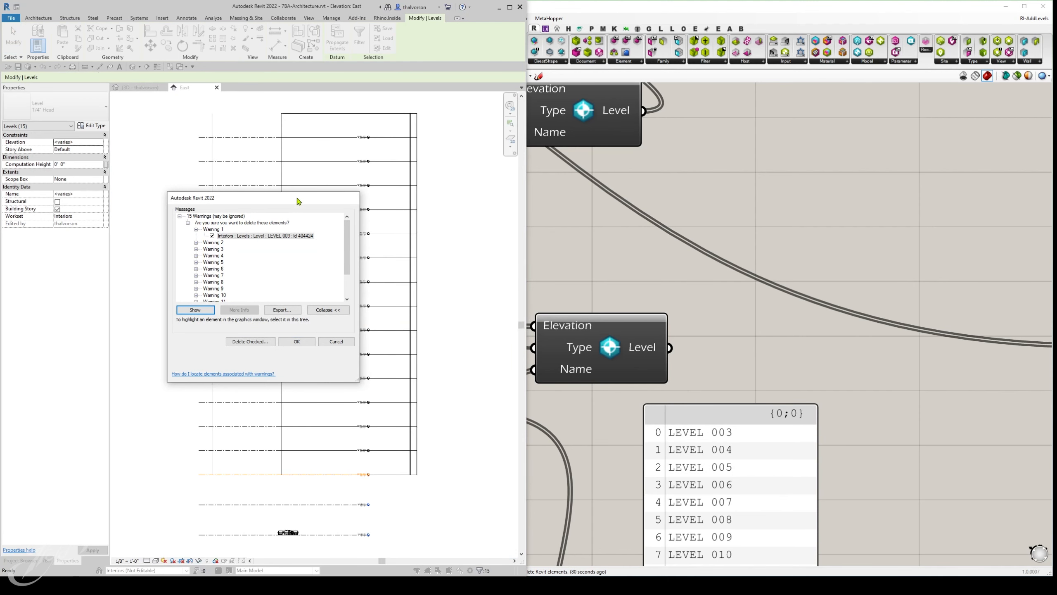
# Move the warnings dialog clear of the elevation, review the remaining warnings and accept them.
pyautogui.moveTo(298, 202); pyautogui.dragTo(137, 276)
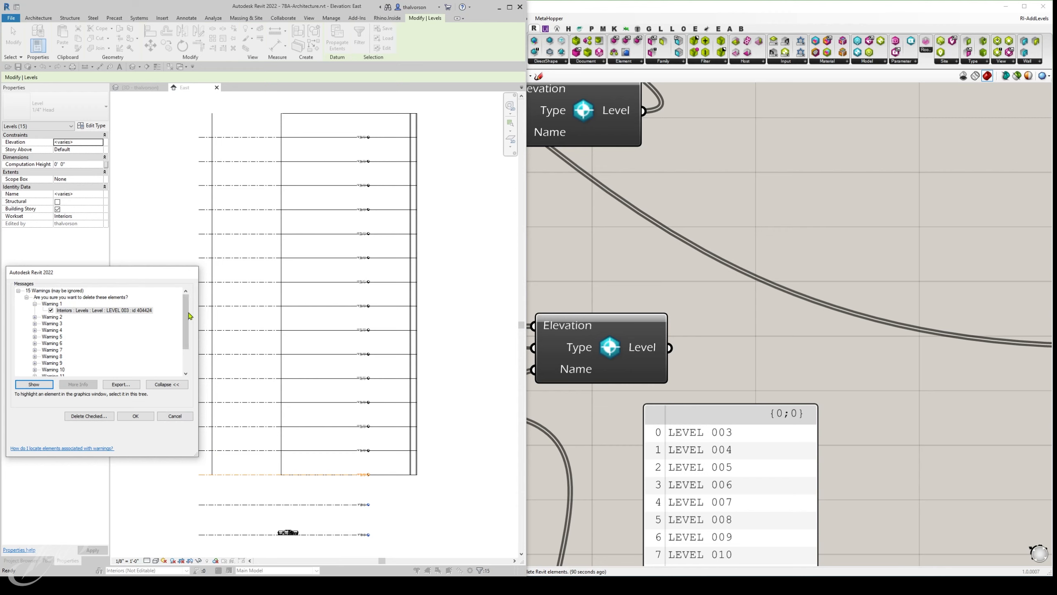
pyautogui.moveTo(188, 315)
pyautogui.mouseDown()
pyautogui.moveTo(194, 341)
pyautogui.moveTo(193, 319)
pyautogui.mouseUp()
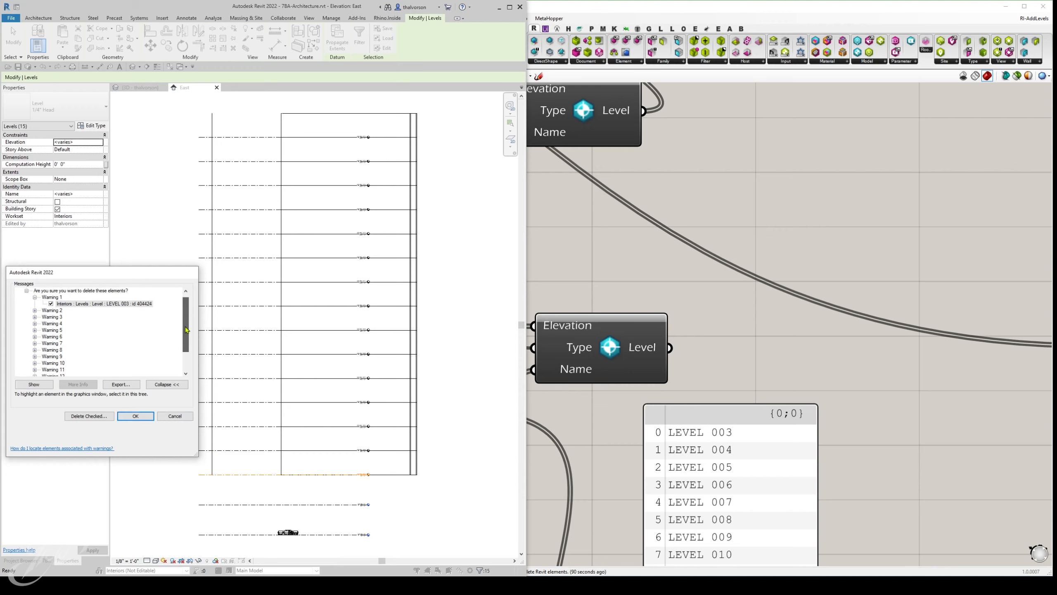
pyautogui.click(136, 415)
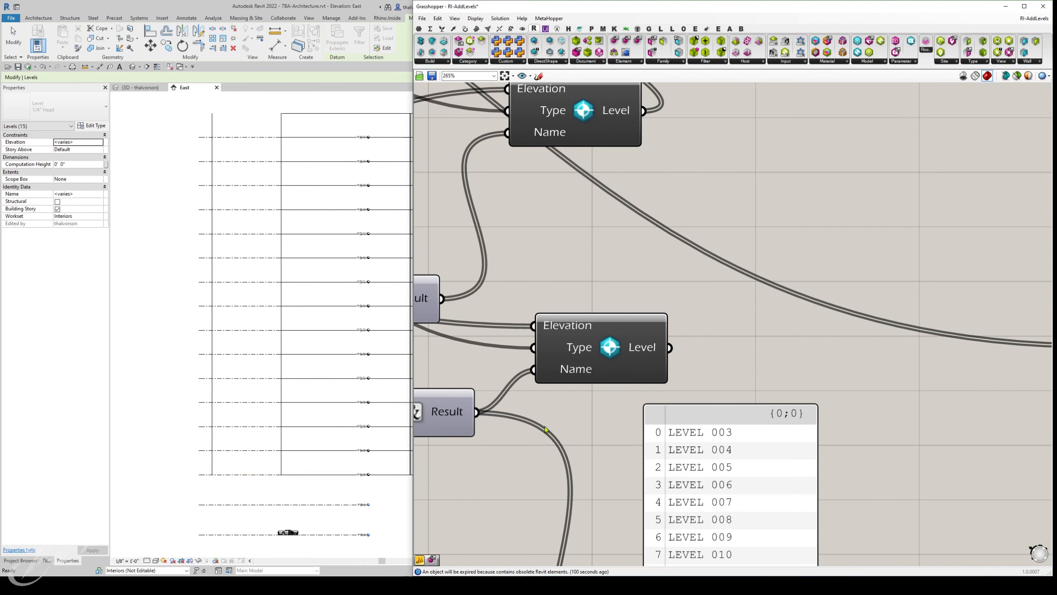
# Run Delete Levels again on the lower Add Level component's Level output, confirm the deletion and nudge the component slightly.
pyautogui.rightClick(647, 351)
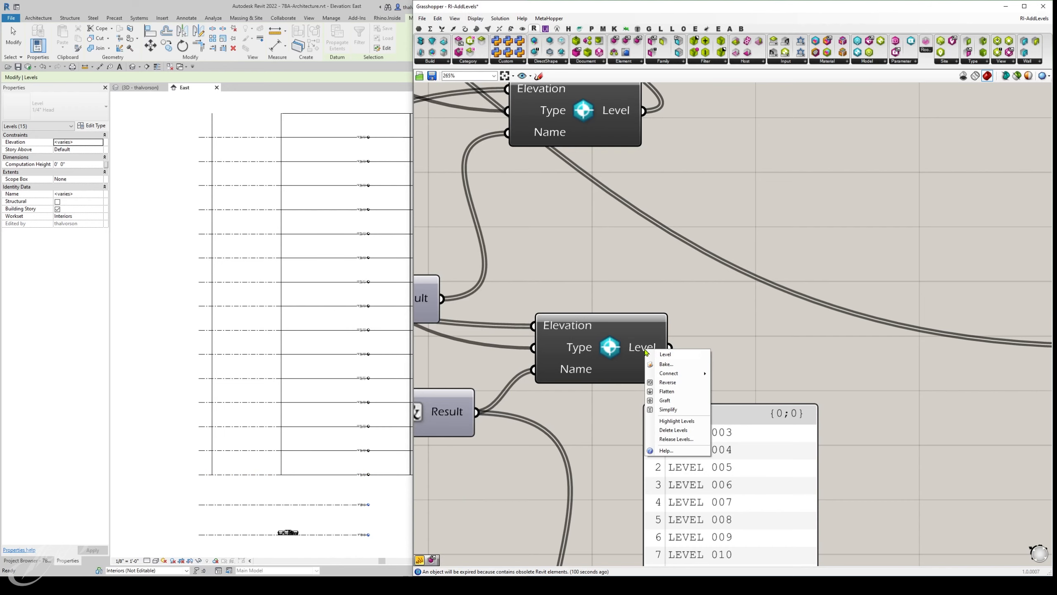
pyautogui.click(675, 430)
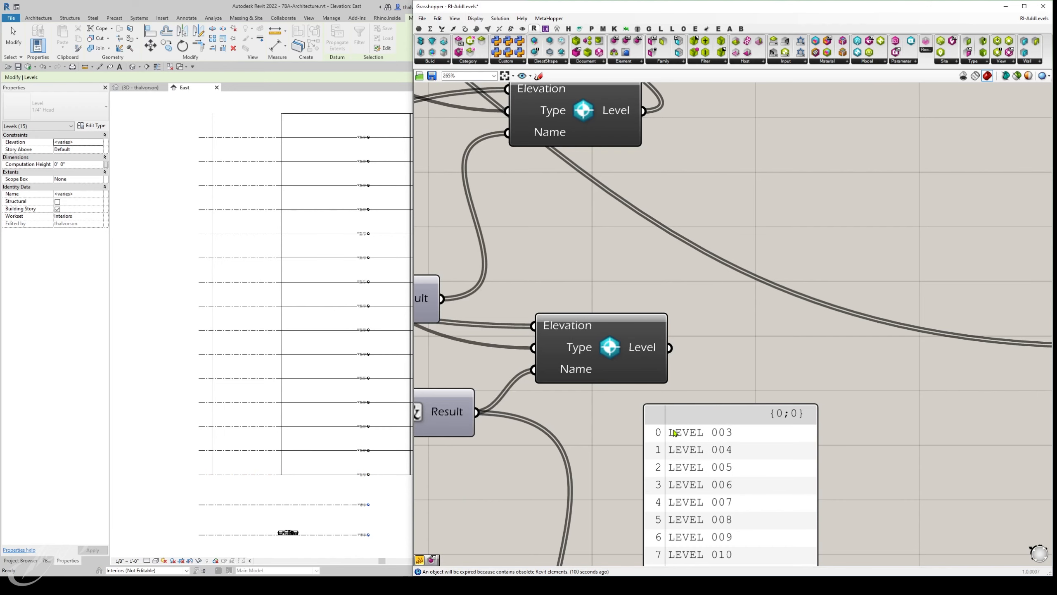
pyautogui.click(292, 319)
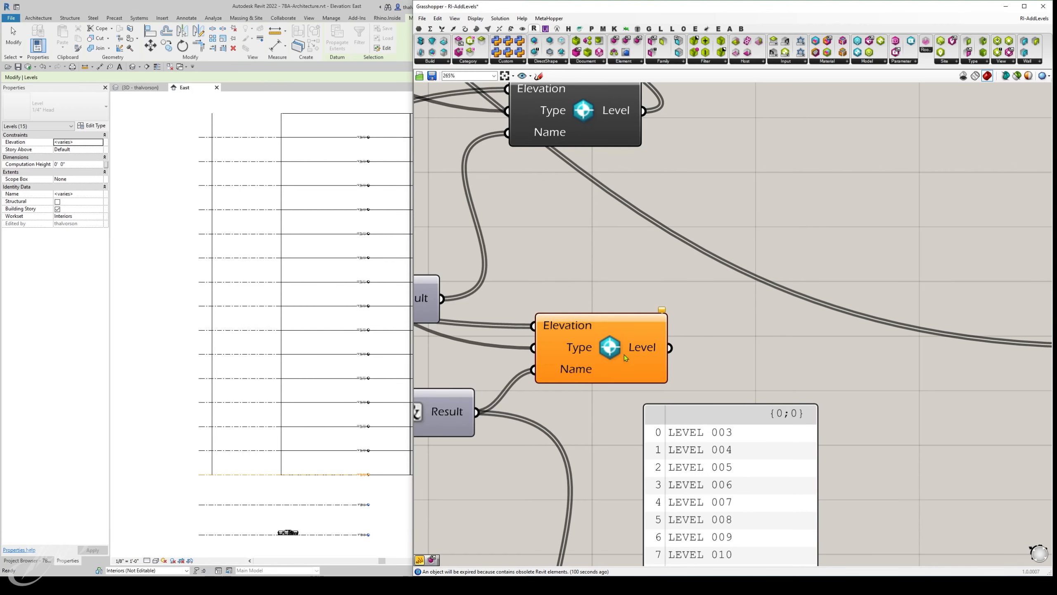
pyautogui.moveTo(612, 351); pyautogui.dragTo(618, 346)
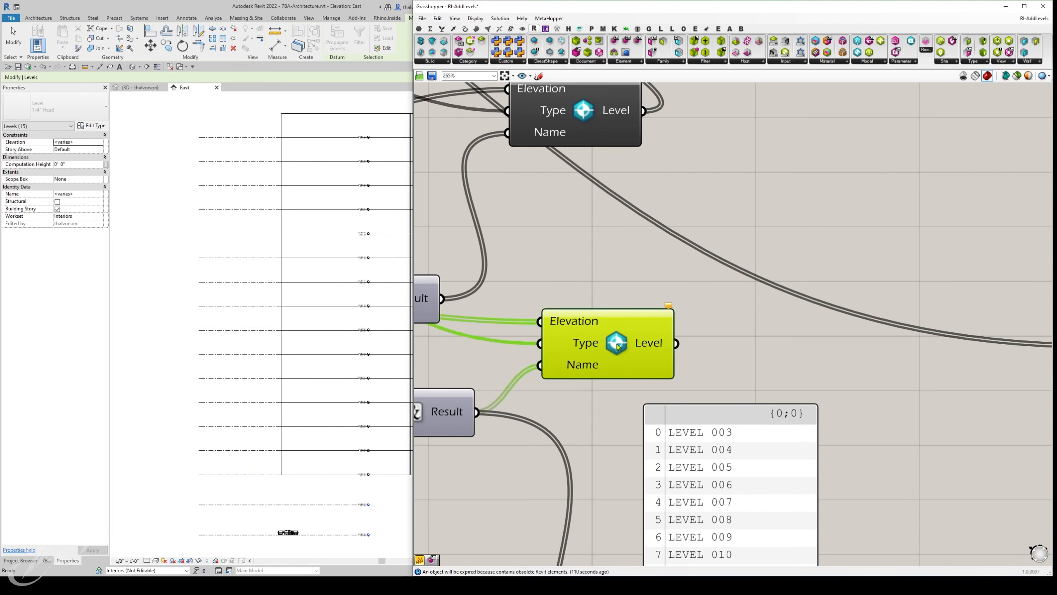
# Delete the lower Add Level component and move the remaining Add Level down beside the upper Concatenate component.
pyautogui.press('Delete')
pyautogui.scroll(-3, 618, 347)
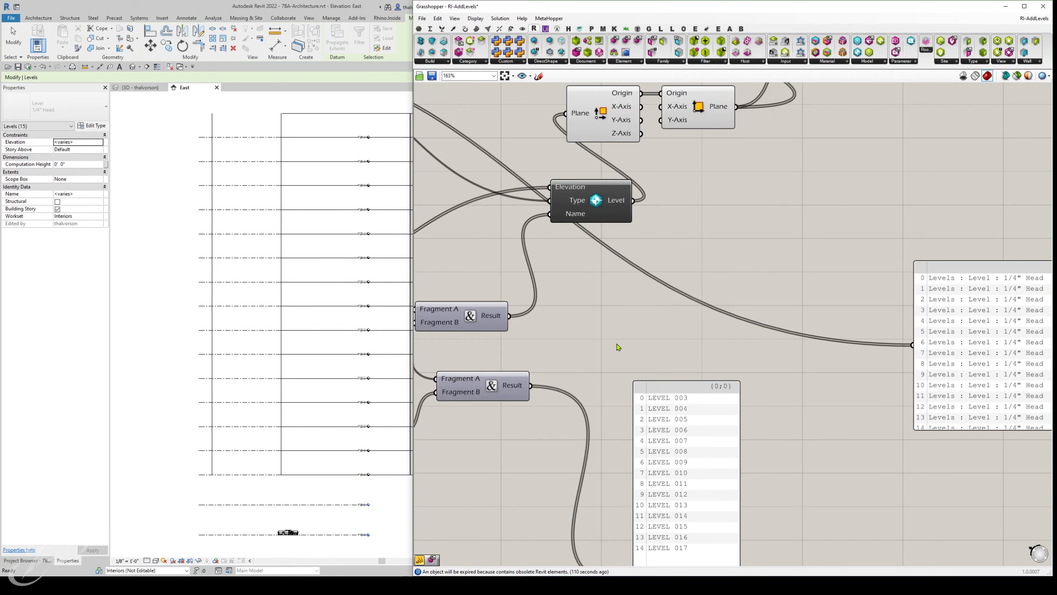
pyautogui.moveTo(596, 200); pyautogui.dragTo(602, 297)
pyautogui.moveTo(568, 343); pyautogui.dragTo(723, 342, button='right')
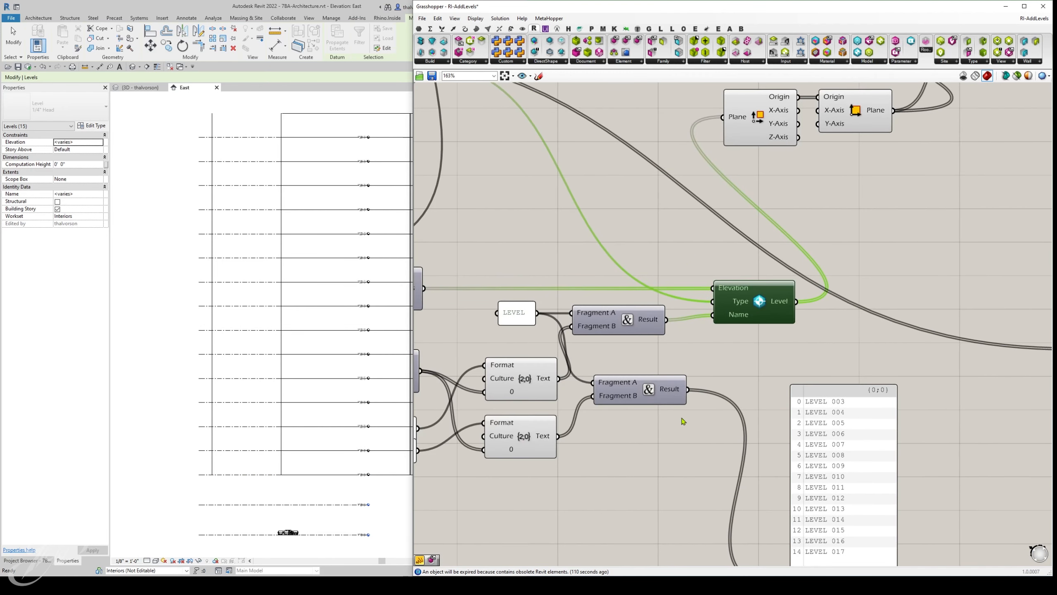
# Save the Grasshopper definition and clear the selection on the canvas.
pyautogui.click(432, 76)
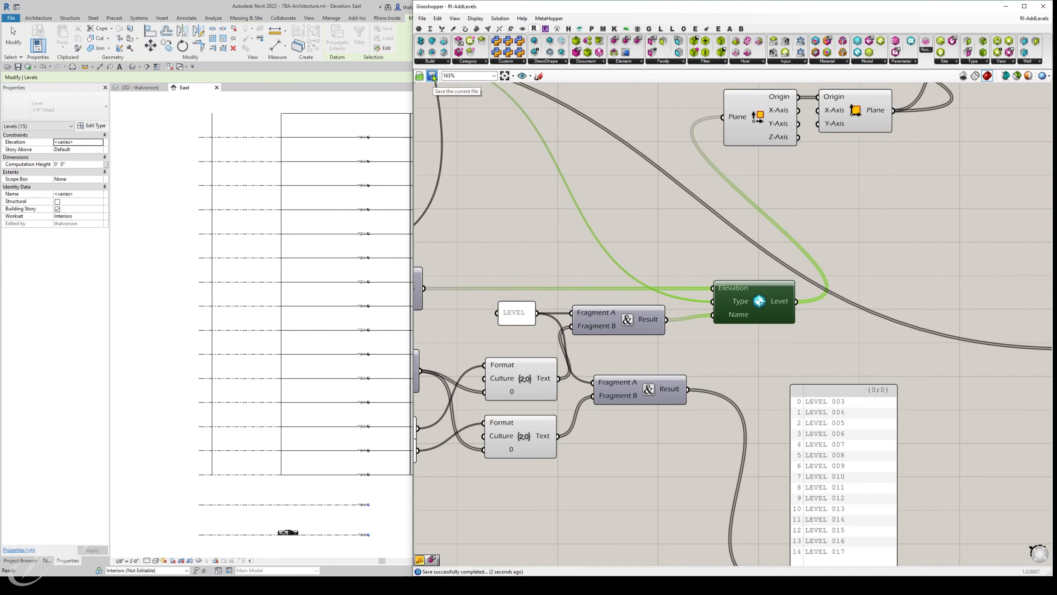
pyautogui.click(541, 202)
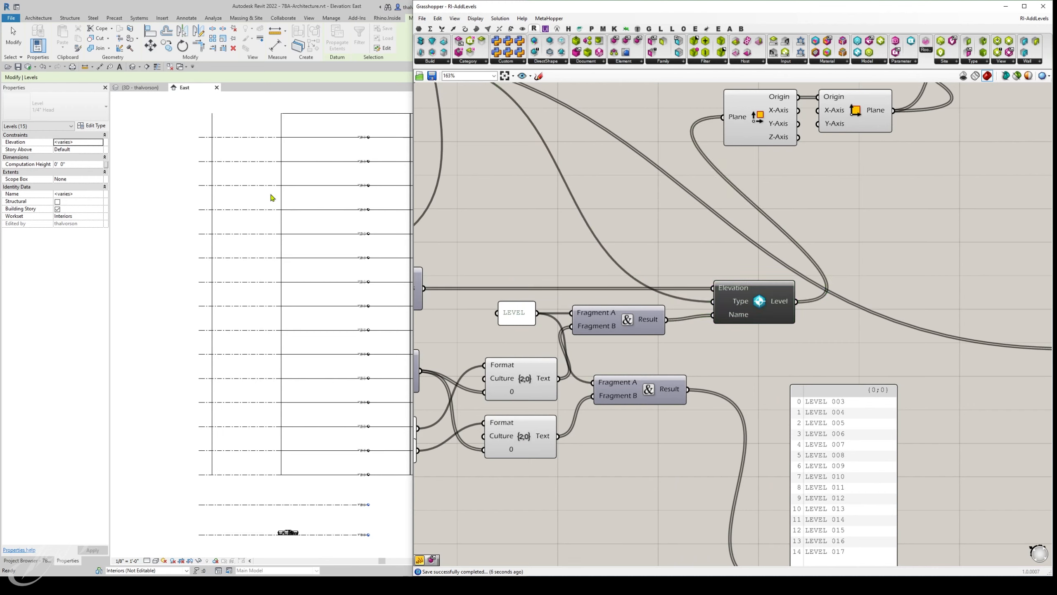
# Switch to Revit, narrow its window slightly and change from the East elevation to the 3D view.
pyautogui.click(147, 195)
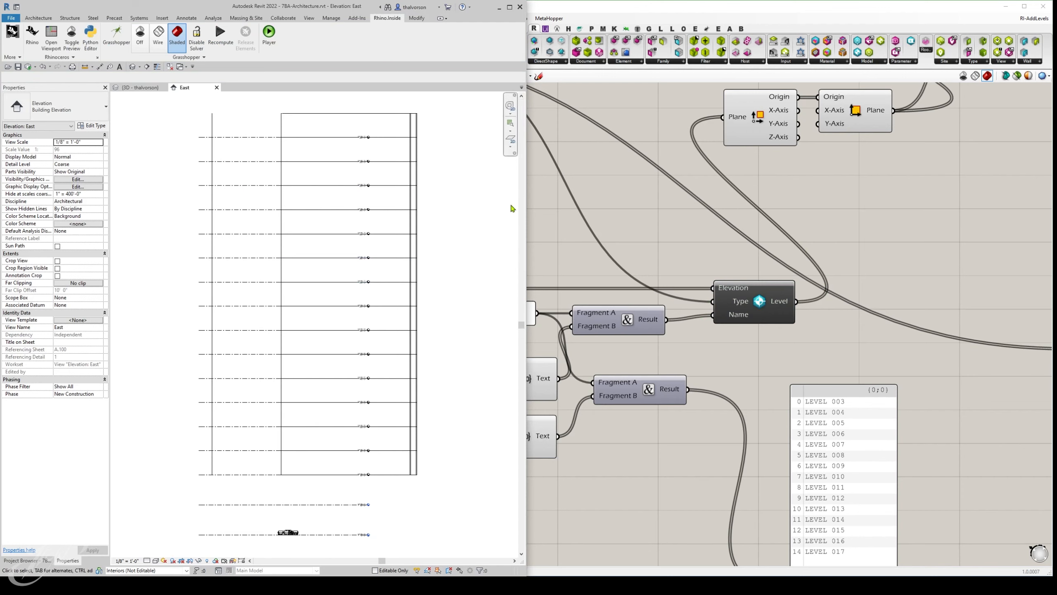
pyautogui.moveTo(524, 189); pyautogui.dragTo(511, 190)
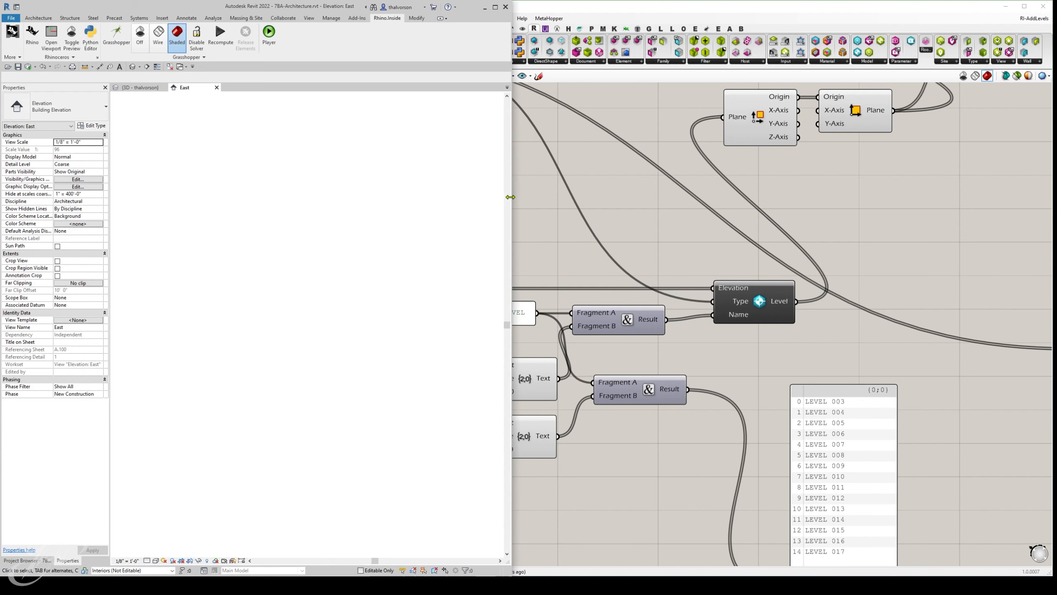
pyautogui.moveTo(452, 256); pyautogui.dragTo(441, 273, button='middle')
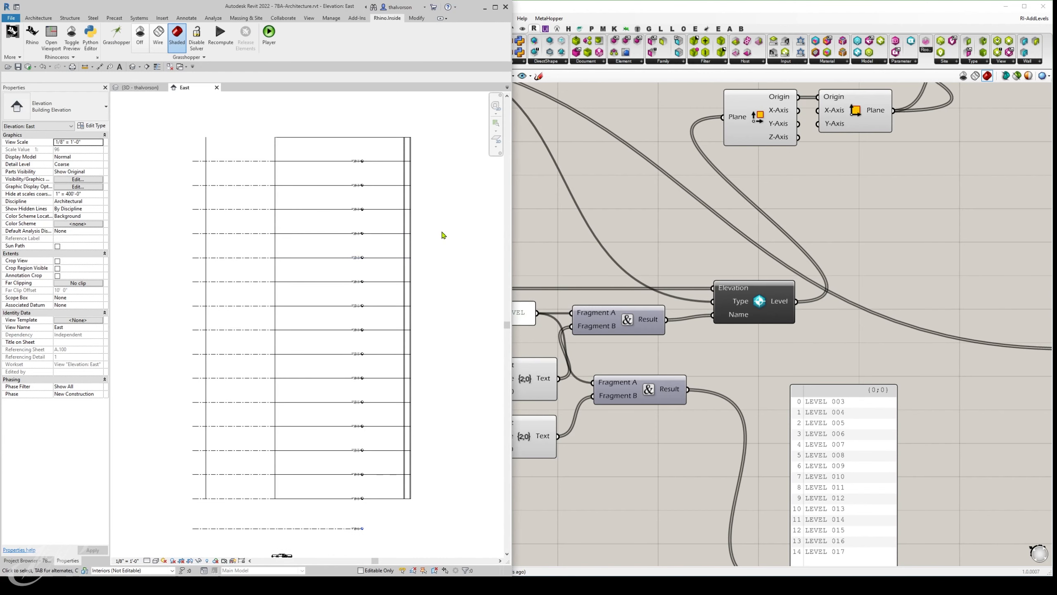
pyautogui.hotkey('ctrl', 'Tab')
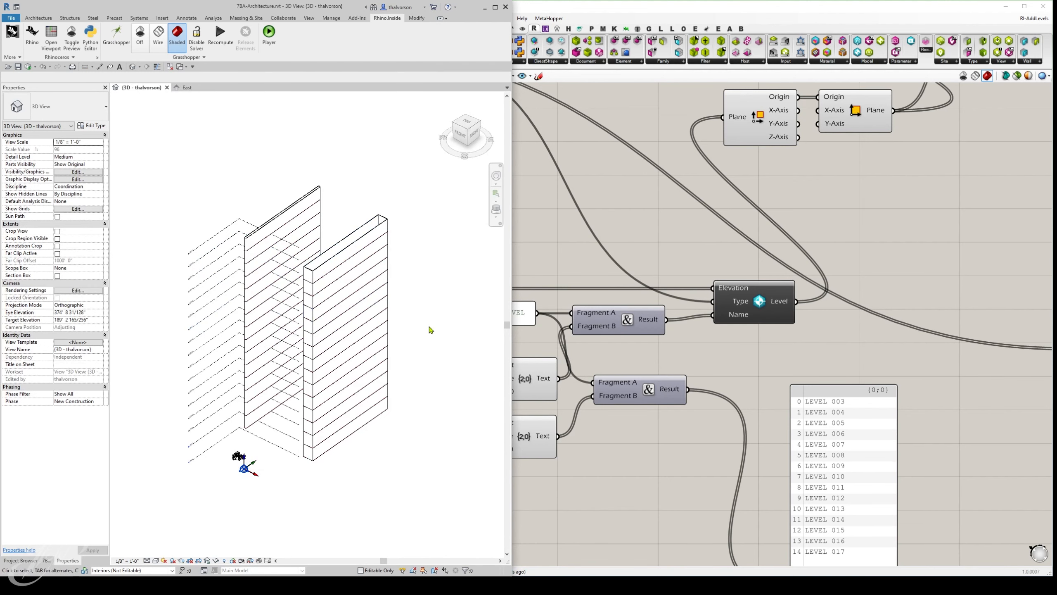
# In Grasshopper, set the Add Wall component's LocationLine input to Finish Face: Interior.
pyautogui.click(806, 228)
pyautogui.rightClick(769, 346)
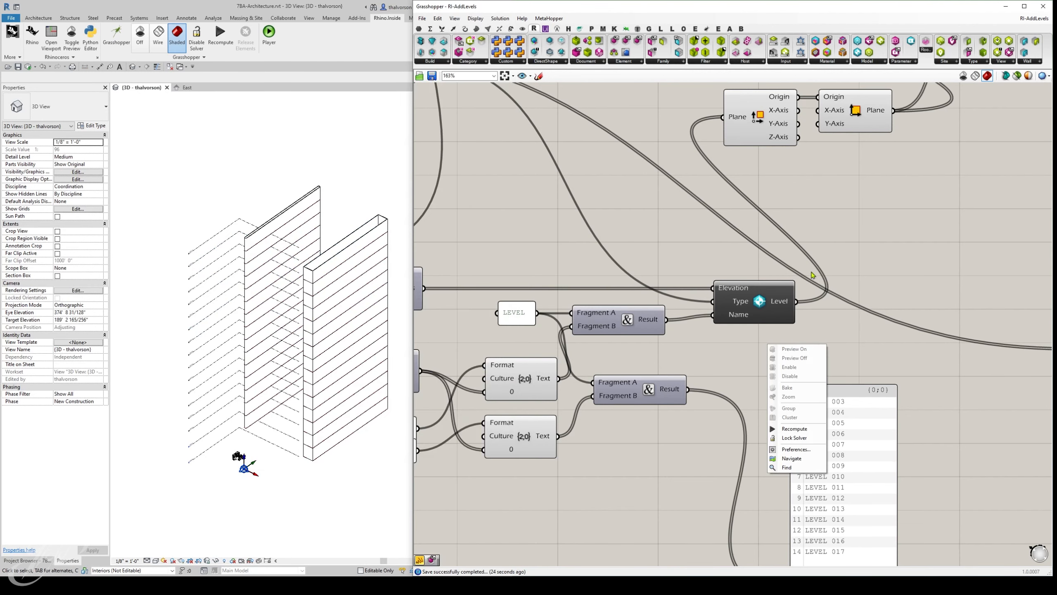
pyautogui.scroll(-3, 815, 276)
pyautogui.moveTo(840, 241); pyautogui.dragTo(761, 378, button='right')
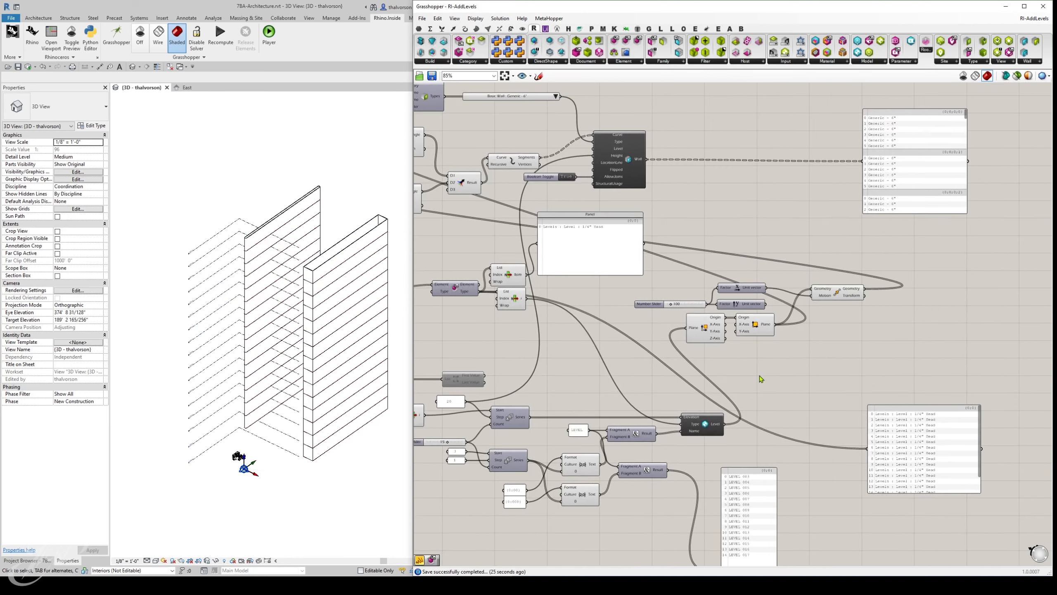
pyautogui.click(615, 244)
pyautogui.scroll(4, 666, 188)
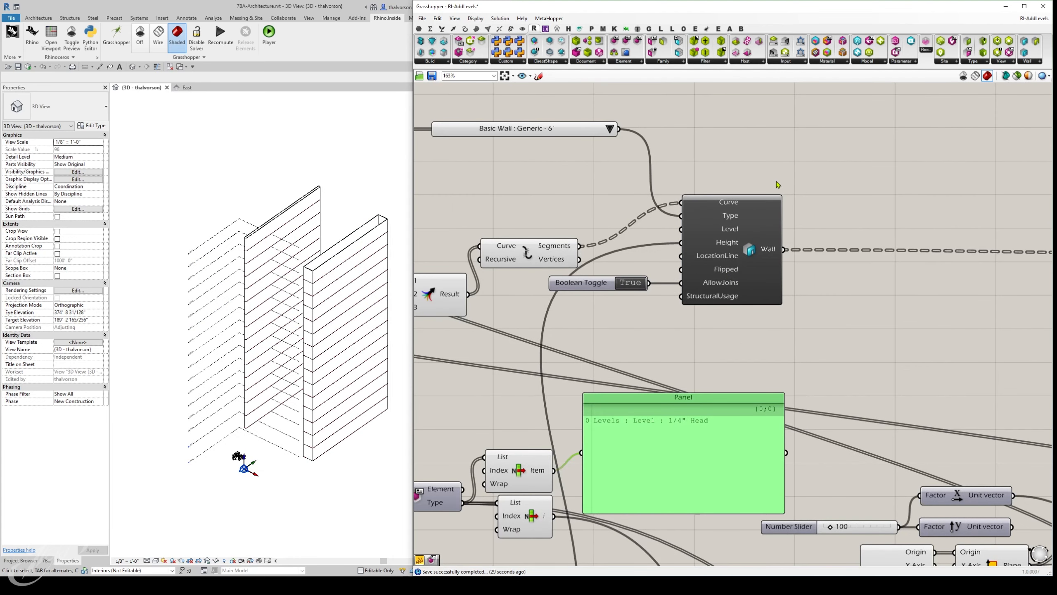
pyautogui.moveTo(714, 168); pyautogui.dragTo(748, 154, button='right')
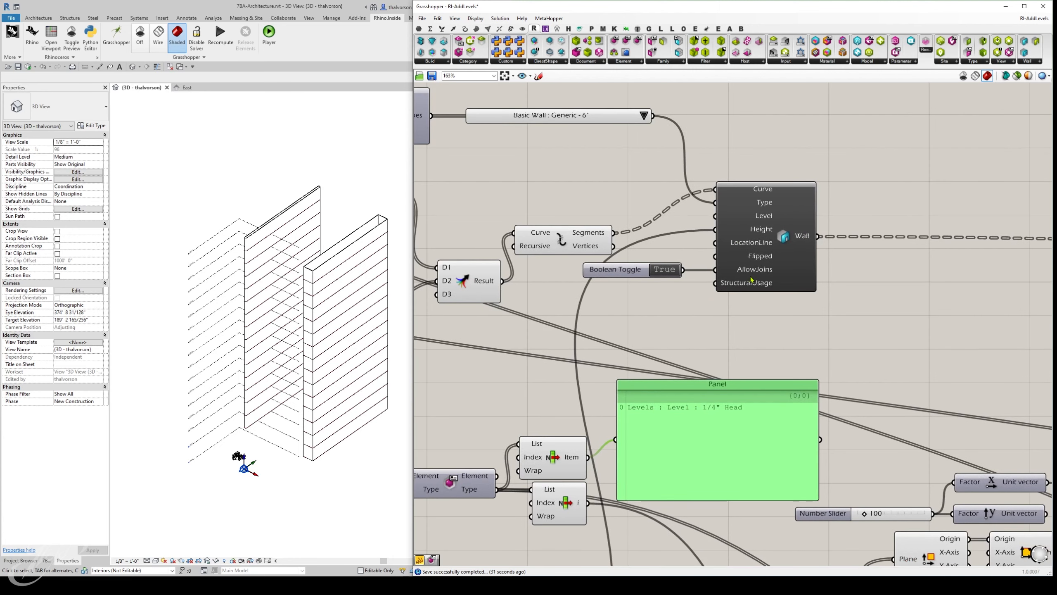
pyautogui.rightClick(757, 245)
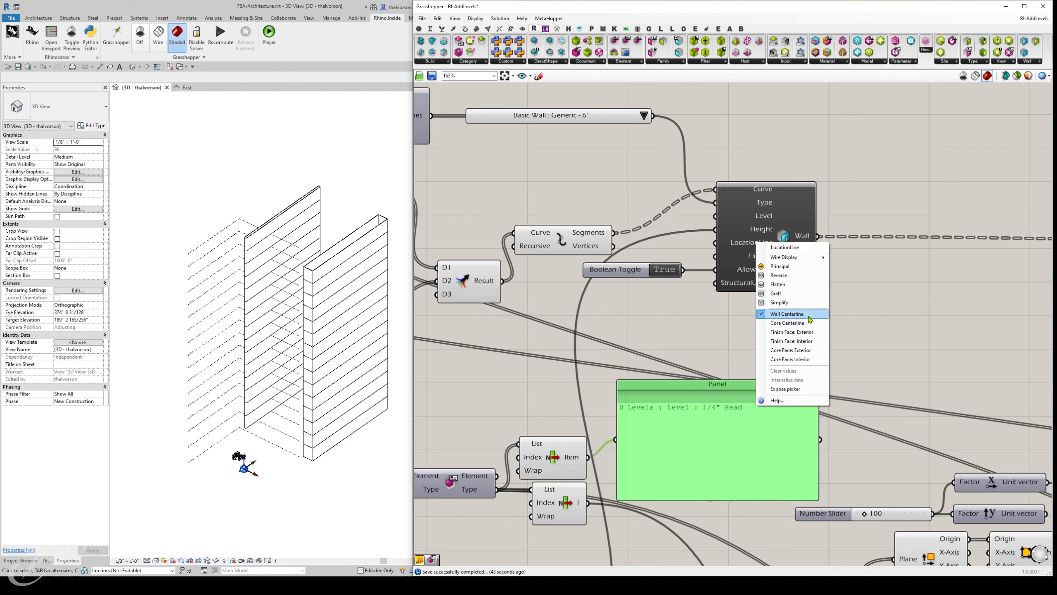
pyautogui.click(808, 342)
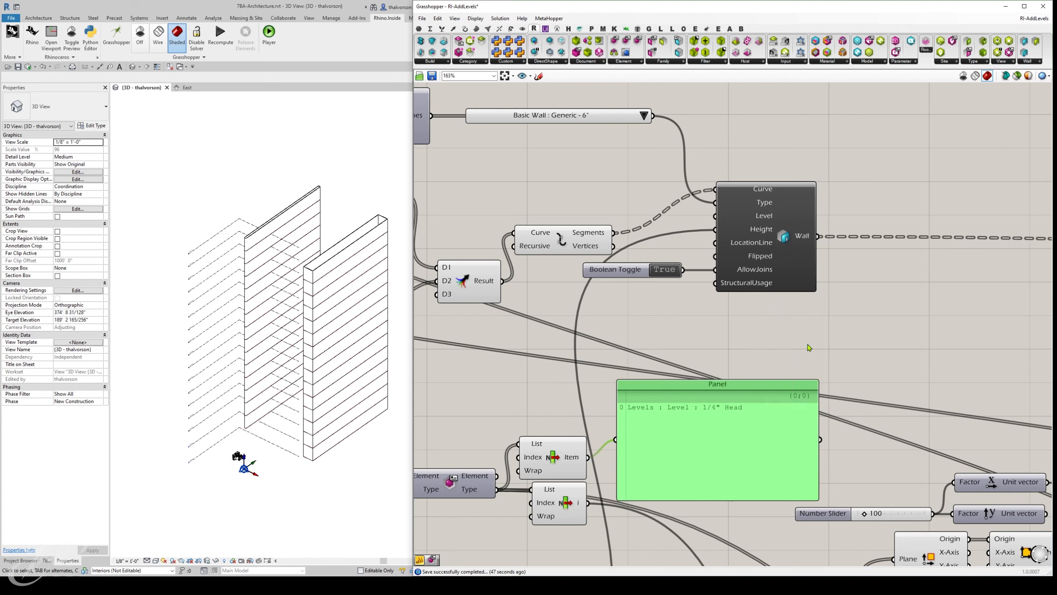
# Select the uppermost end wall in the Revit 3D view and examine its location line and corner joins.
pyautogui.scroll(5, 313, 276)
pyautogui.click(315, 264)
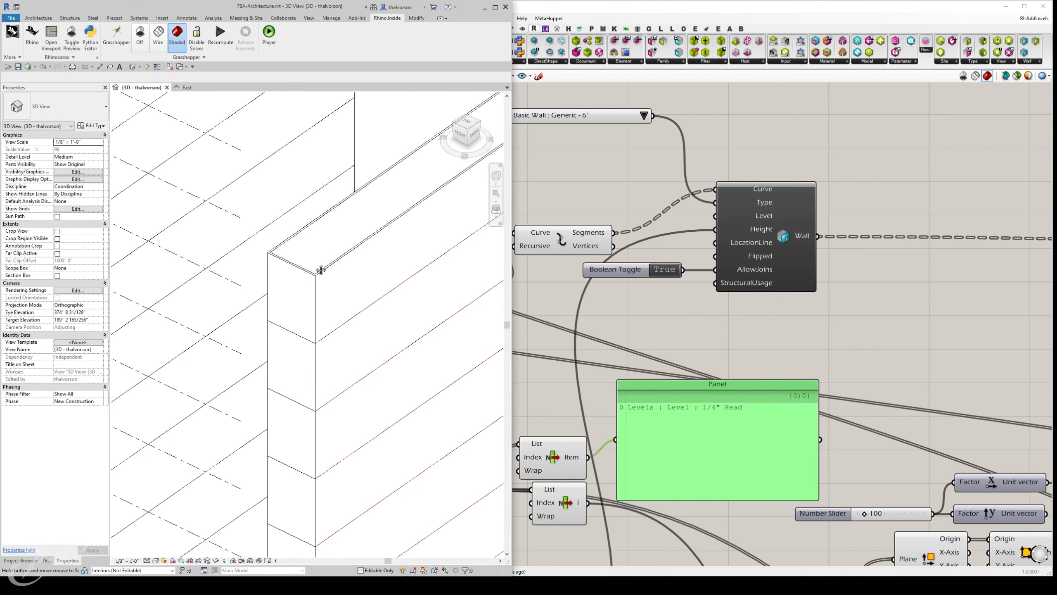
pyautogui.click(291, 292)
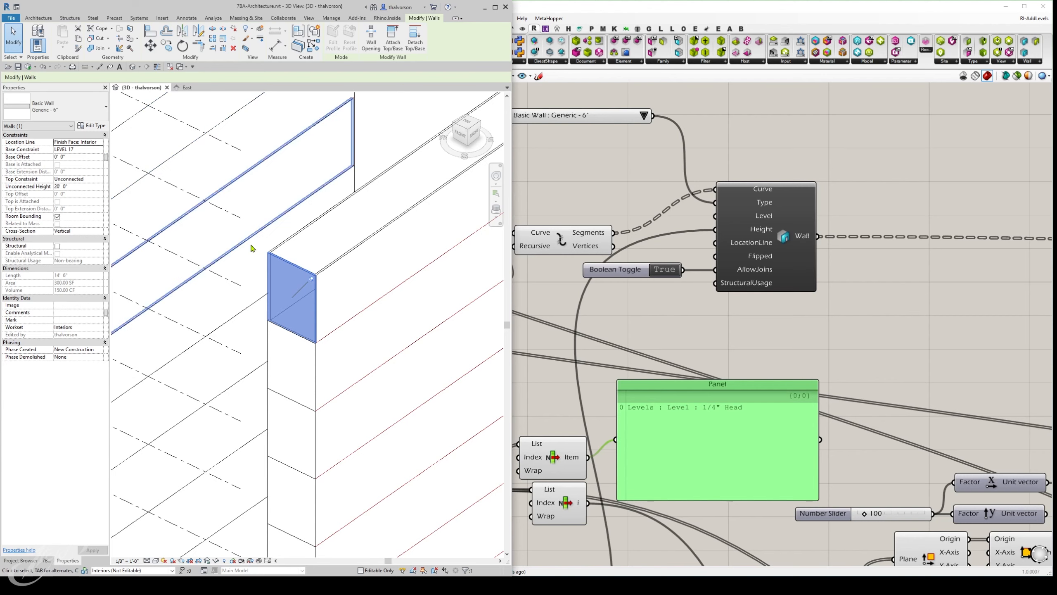
pyautogui.moveTo(281, 271); pyautogui.dragTo(282, 279, button='middle')
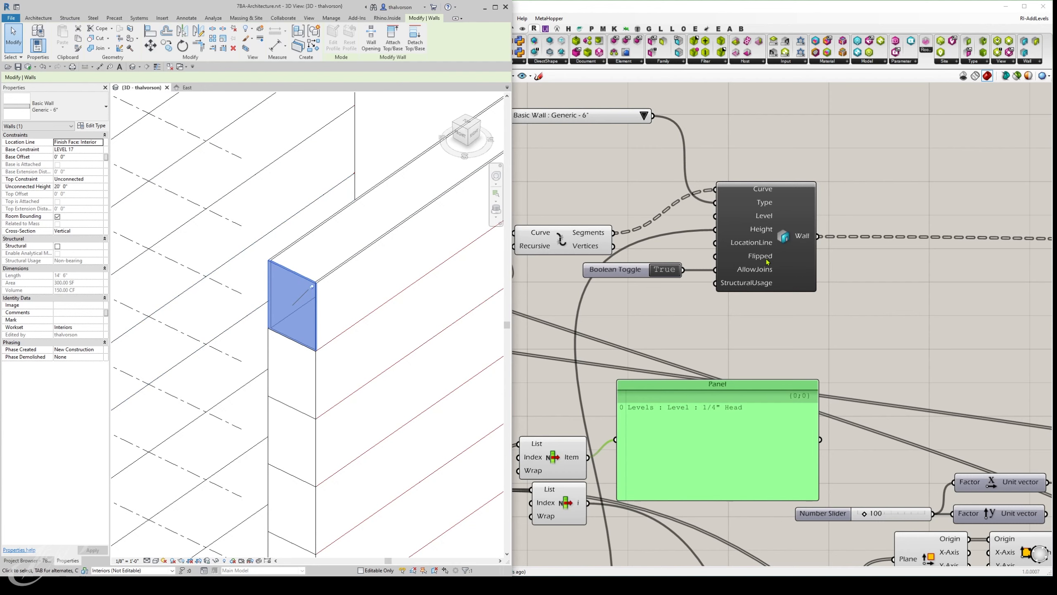
pyautogui.scroll(3, 288, 289)
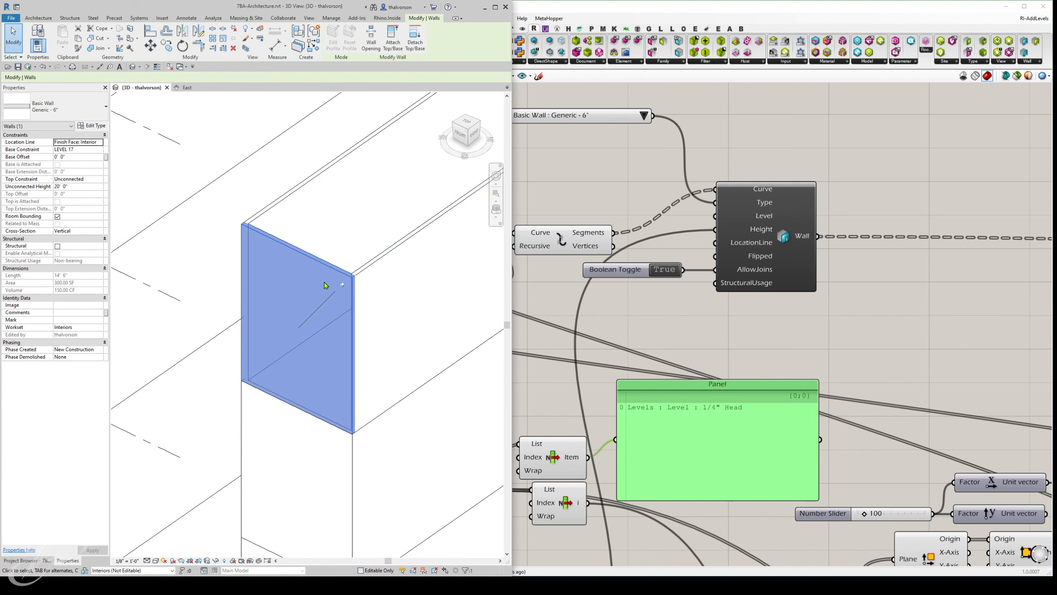
pyautogui.scroll(2, 325, 283)
pyautogui.click(220, 254)
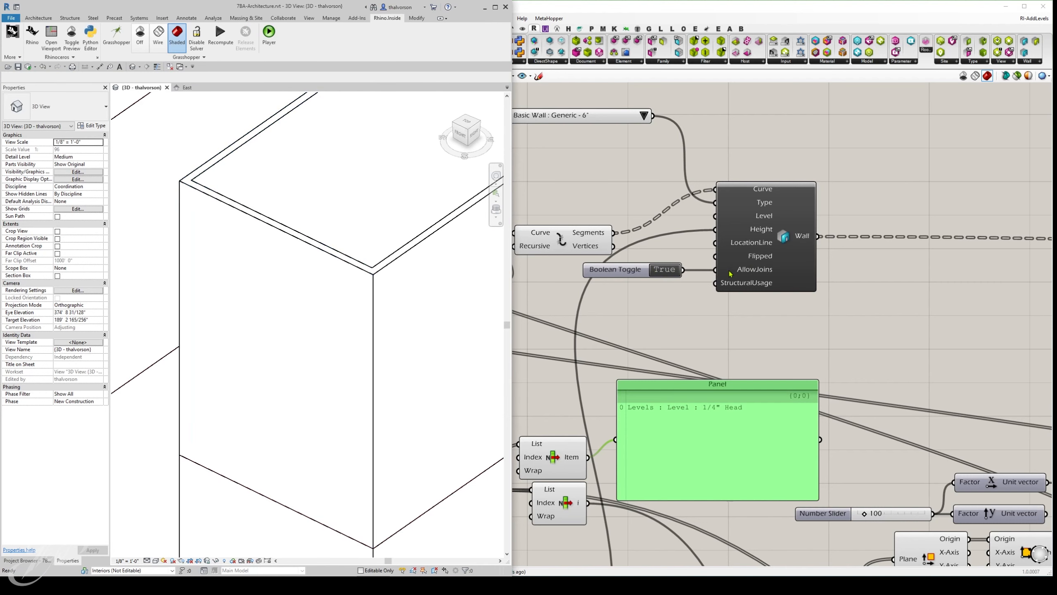
# Disconnect the Boolean Toggle from the Add Wall component's AllowJoins input and select the adjoining long top wall in Revit to check the corner.
pyautogui.click(675, 274)
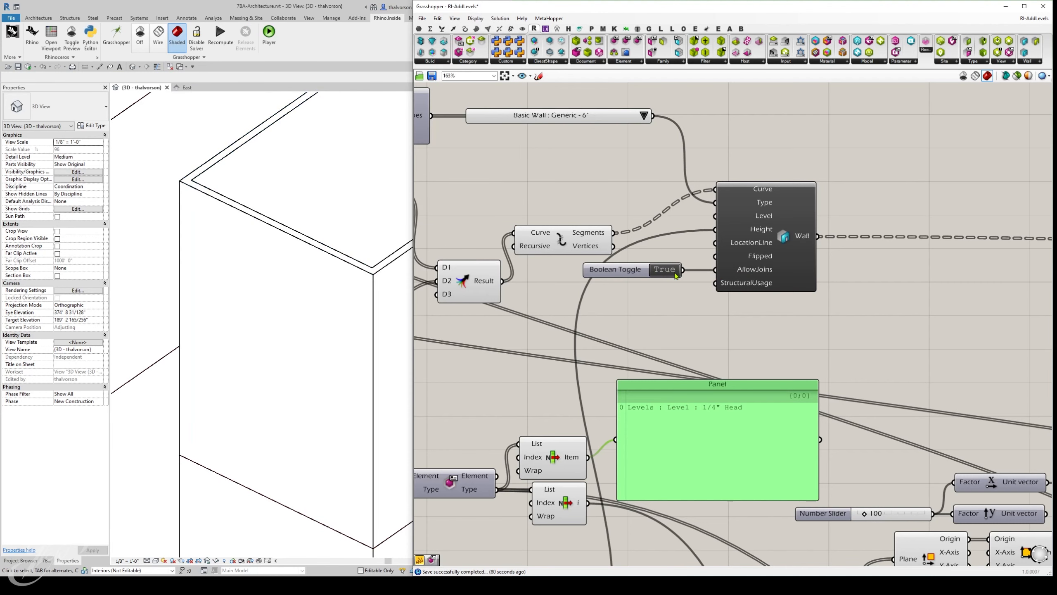
pyautogui.moveTo(684, 271); pyautogui.dragTo(715, 271)
pyautogui.click(191, 180)
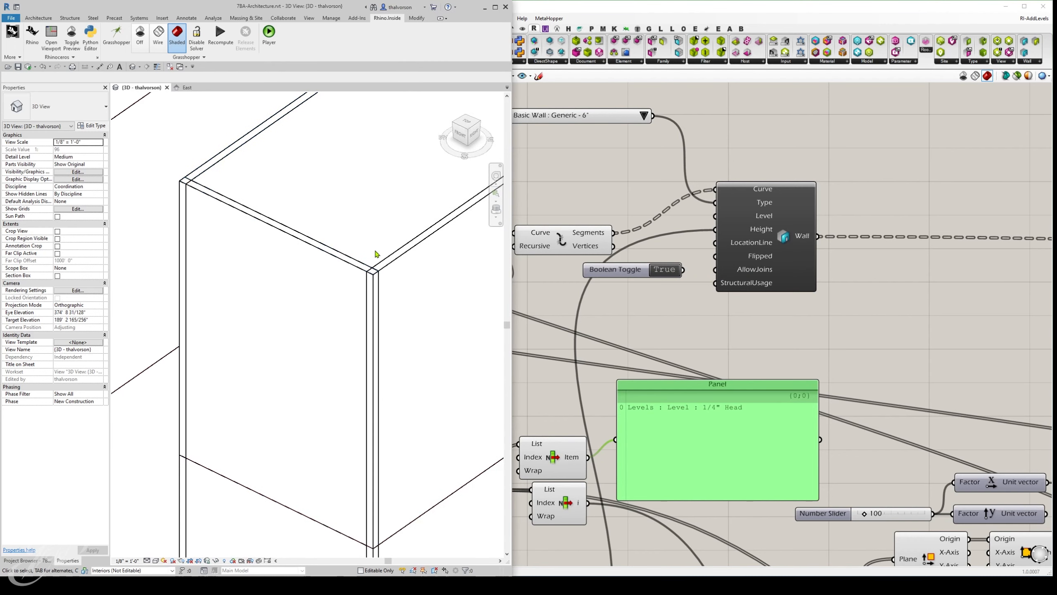
pyautogui.click(353, 269)
pyautogui.click(387, 315)
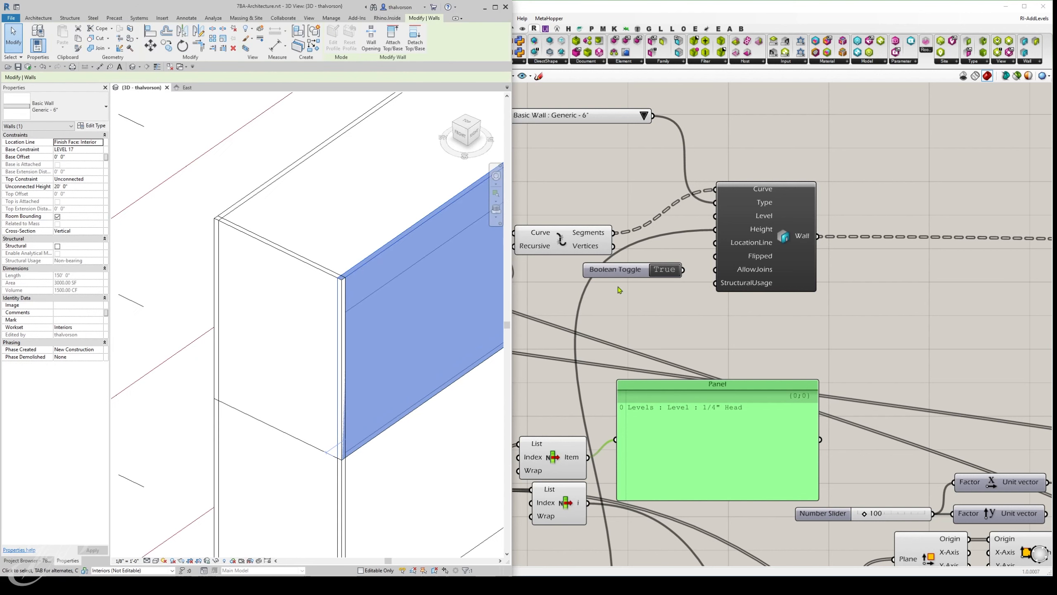
# Set the Add Wall component's LocationLine to Finish Face: Exterior and check the wall corner in the Revit 3D view.
pyautogui.click(595, 282)
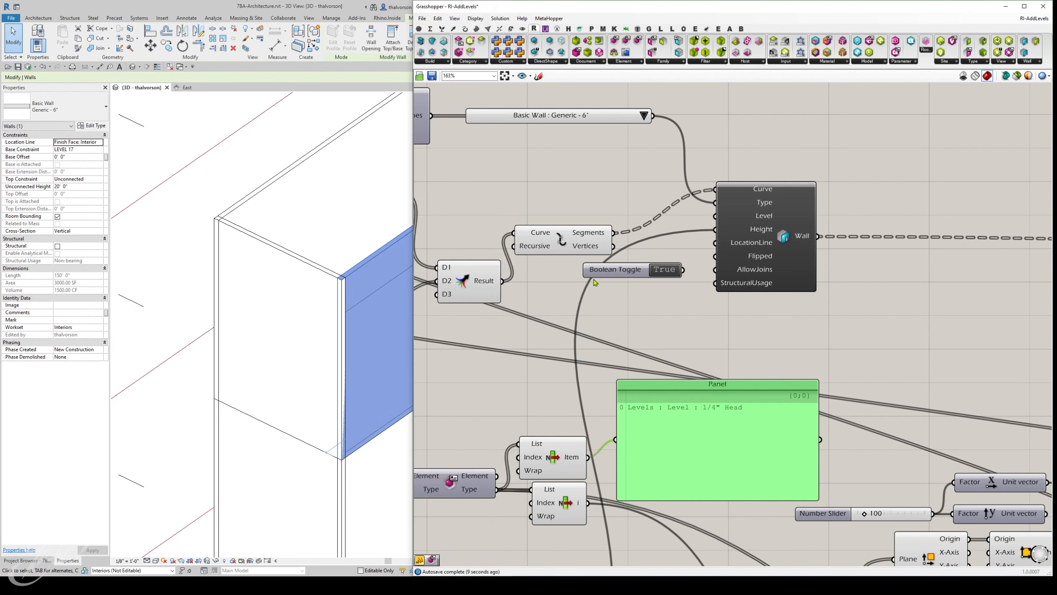
pyautogui.rightClick(745, 242)
pyautogui.click(795, 332)
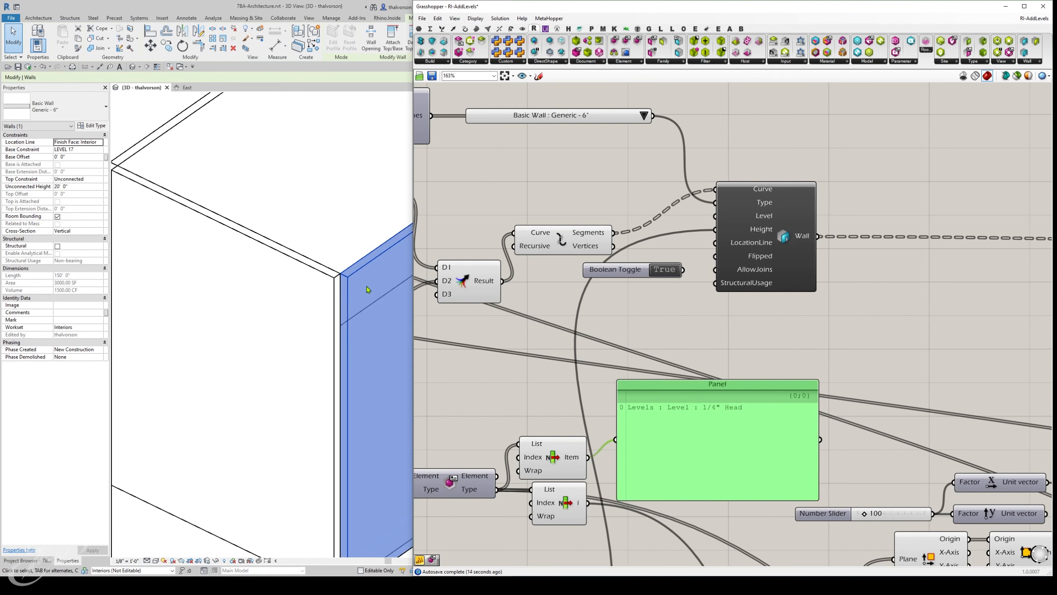
pyautogui.click(358, 279)
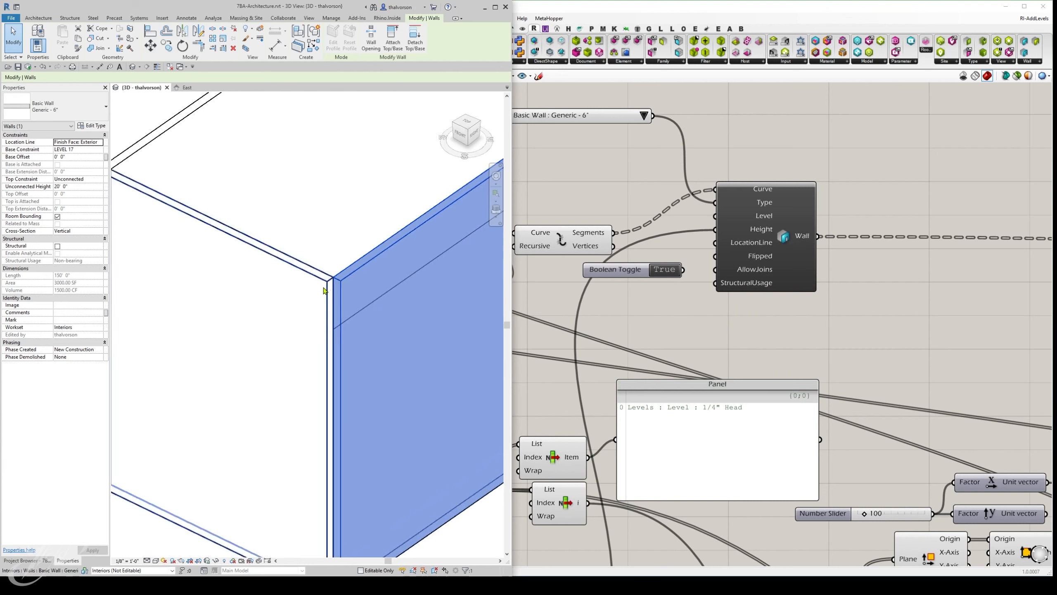
pyautogui.scroll(-5, 329, 294)
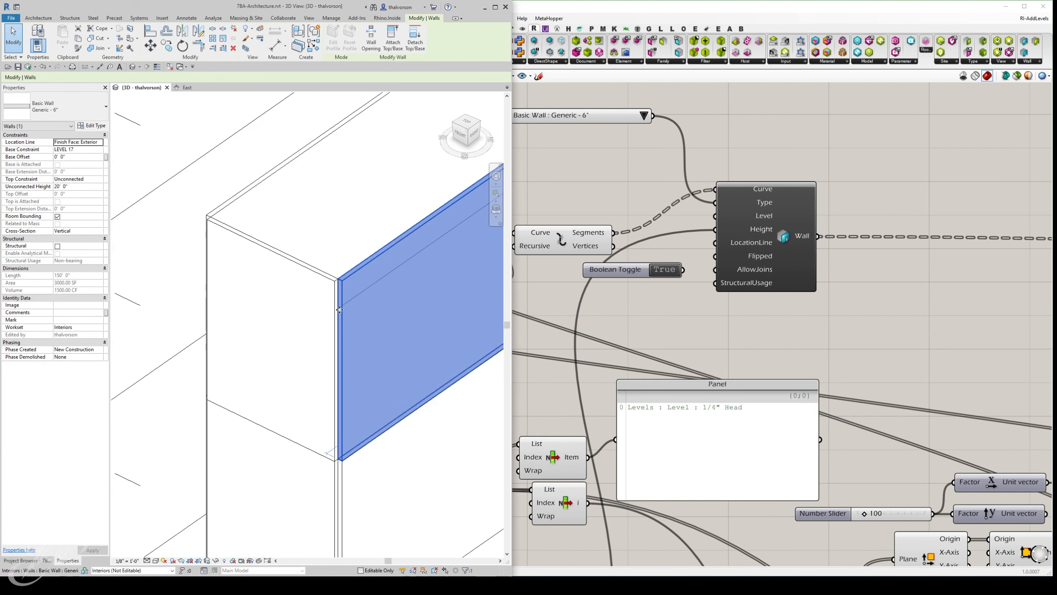
pyautogui.scroll(3, 346, 311)
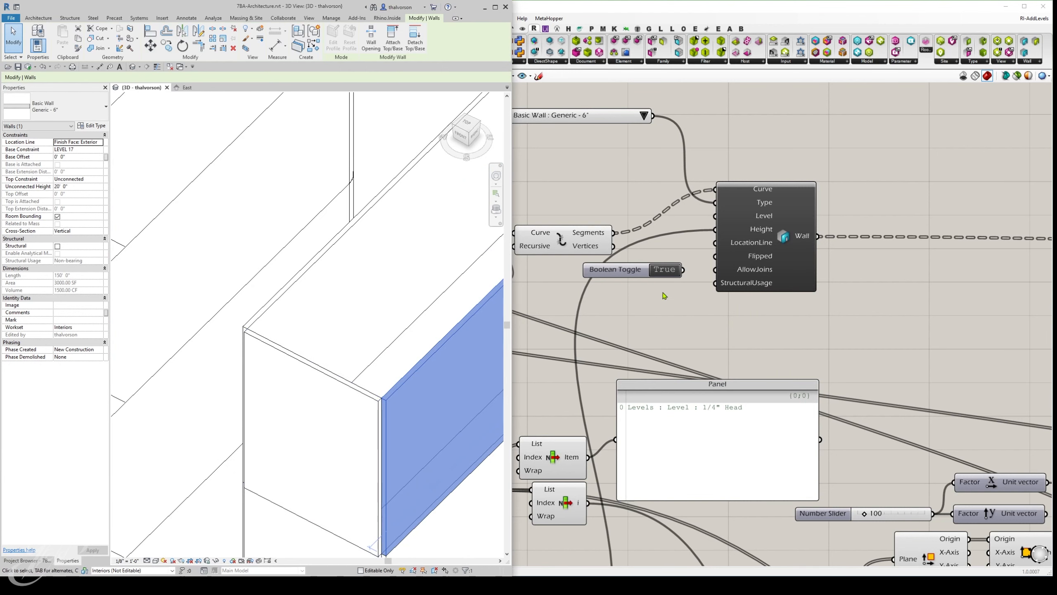
# Reconnect the True Boolean Toggle to the Add Wall component's AllowJoins input and inspect the wall corners in Revit.
pyautogui.moveTo(683, 273); pyautogui.dragTo(715, 269)
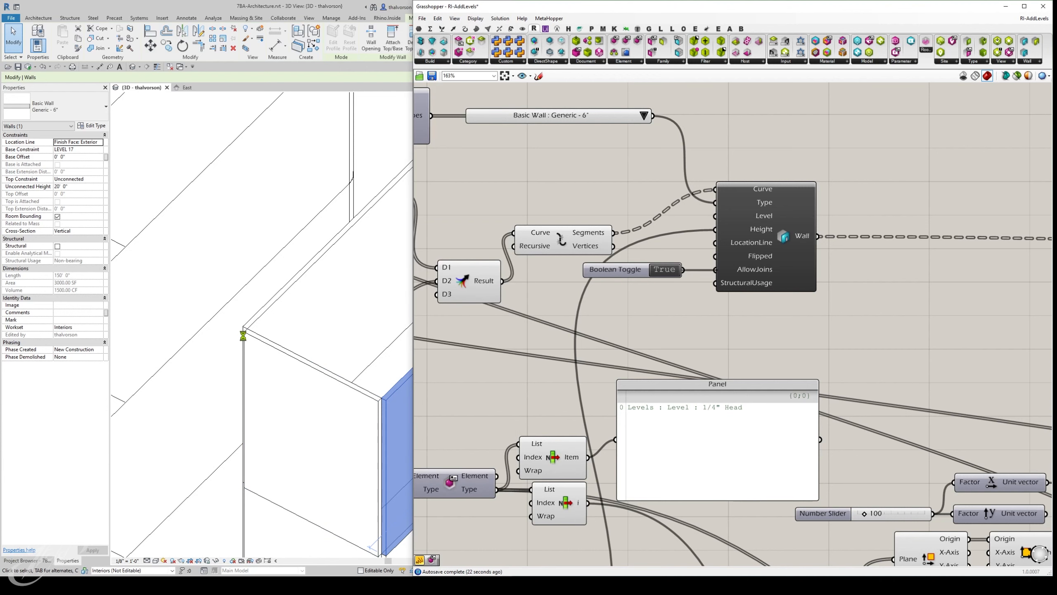
pyautogui.click(336, 324)
pyautogui.press('Escape')
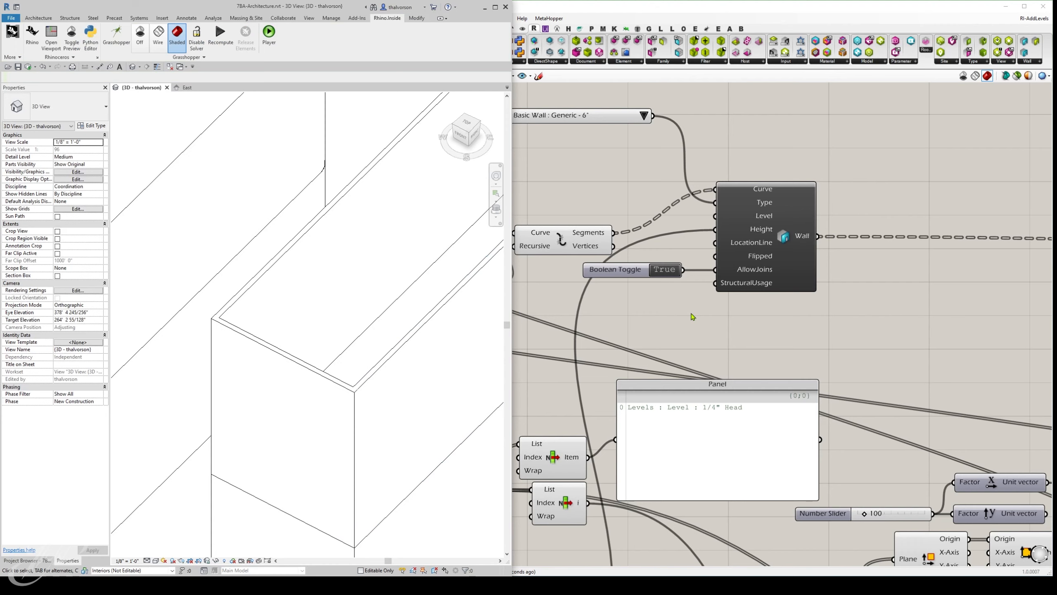
pyautogui.scroll(-2, 692, 317)
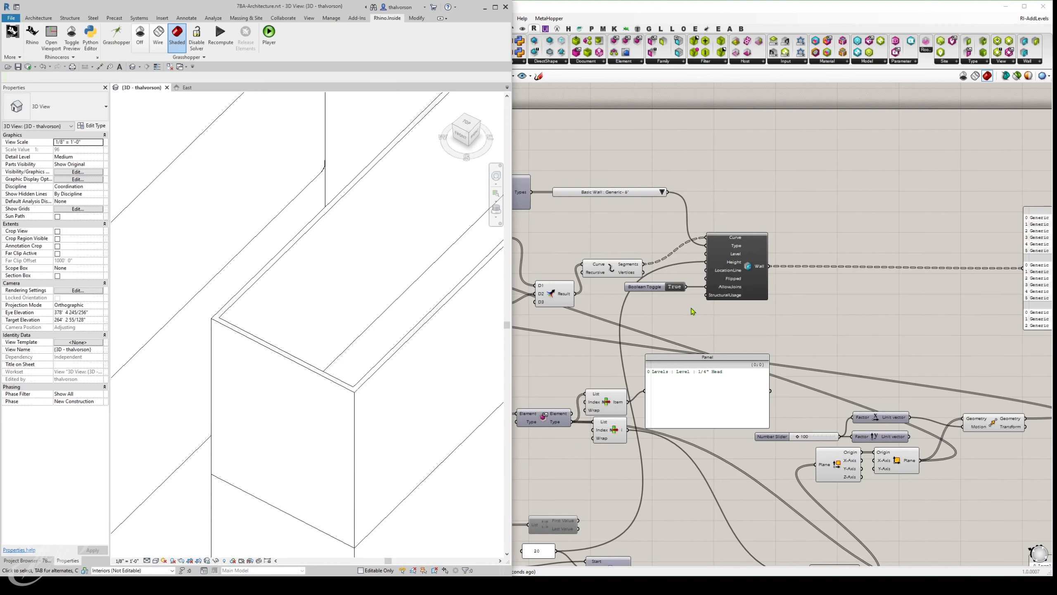
pyautogui.scroll(-3, 360, 279)
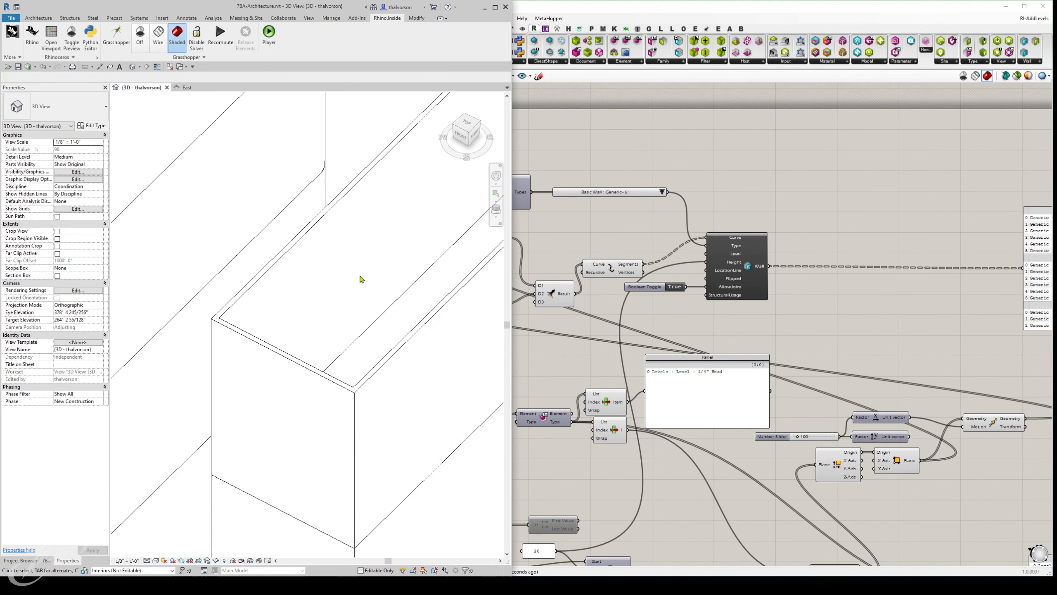
pyautogui.scroll(-4, 361, 273)
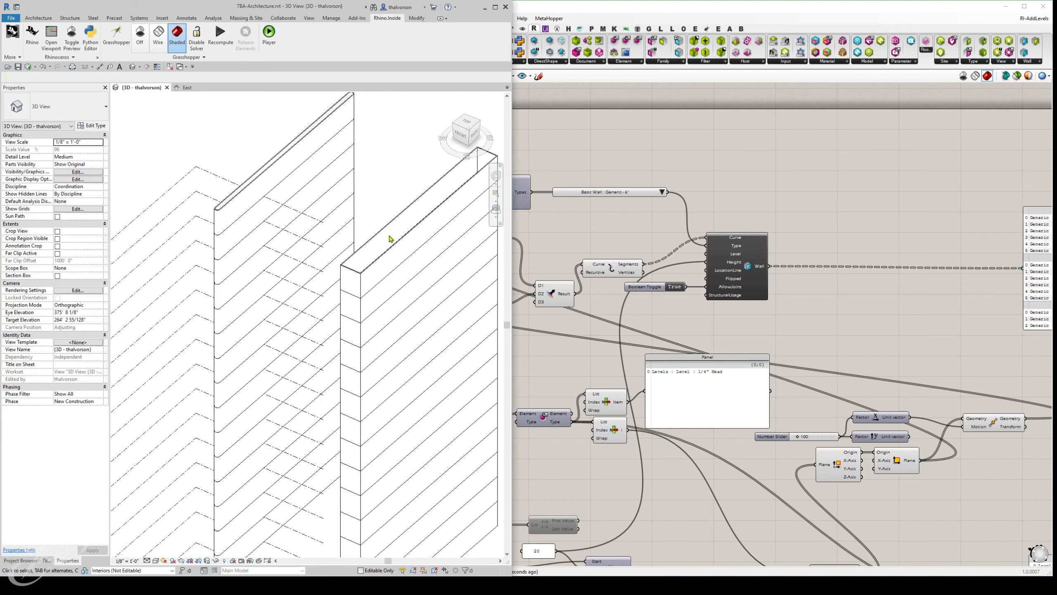
# Select the topmost wall of the far wall stack in the Revit 3D view to examine its properties.
pyautogui.click(687, 159)
pyautogui.moveTo(685, 156); pyautogui.dragTo(668, 176, button='right')
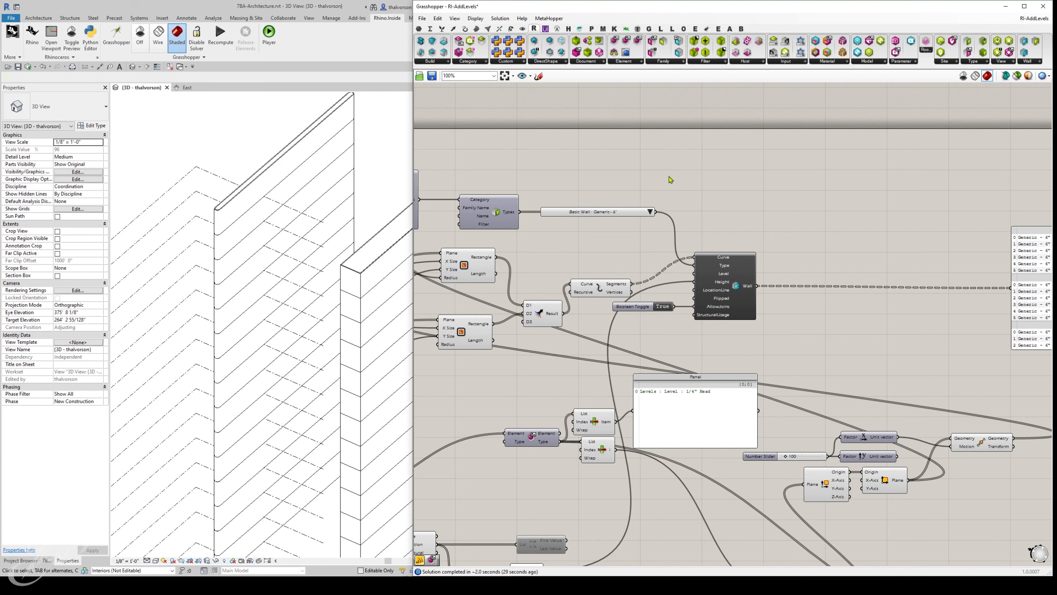
pyautogui.click(221, 205)
pyautogui.click(245, 191)
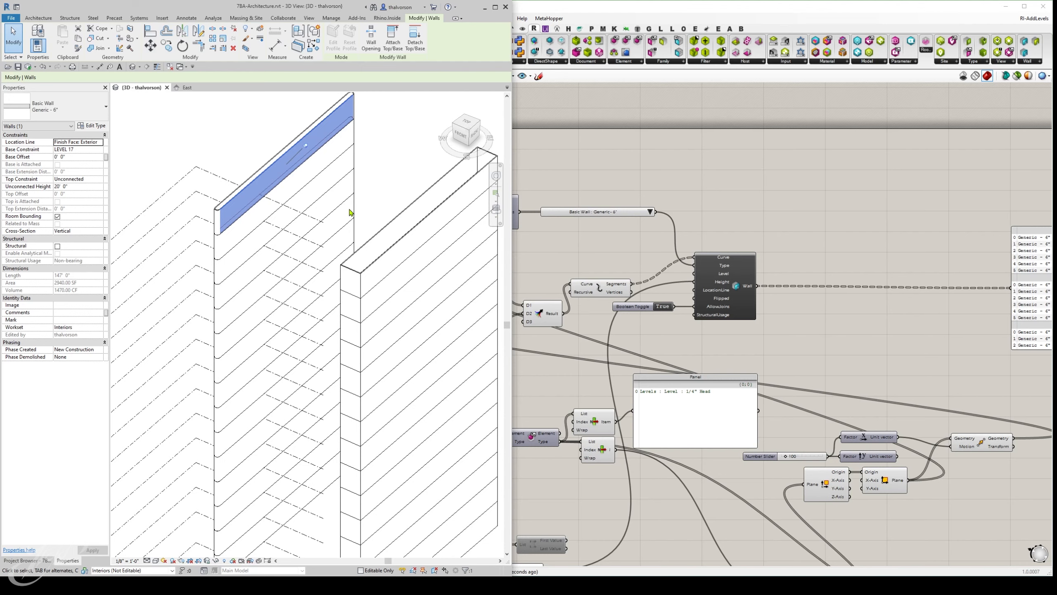
pyautogui.moveTo(355, 124); pyautogui.dragTo(357, 152, button='middle')
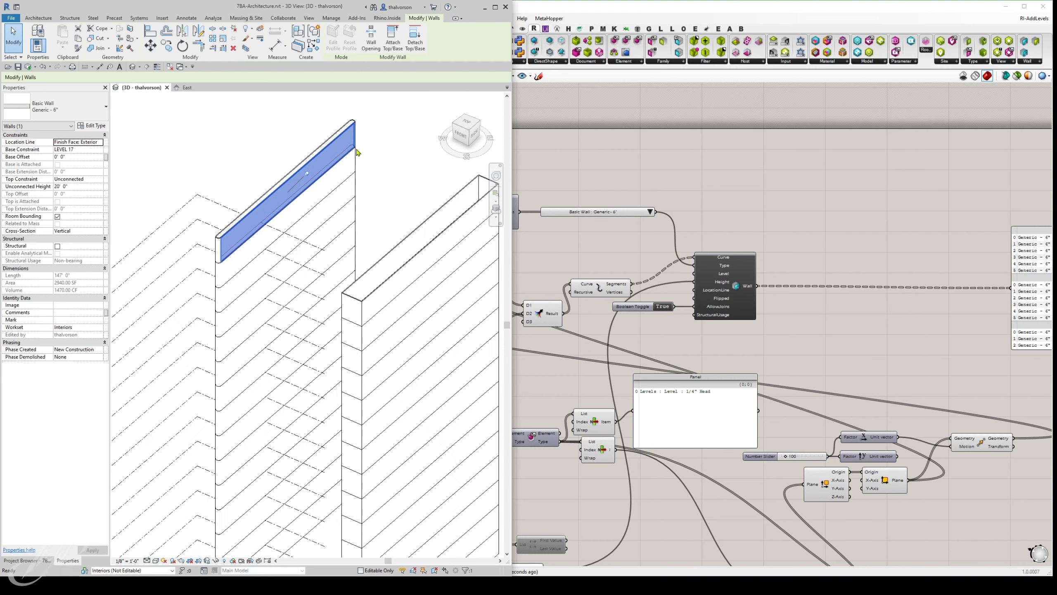
# Clear the wall selection in the Revit 3D view and bring both wall stacks fully into view.
pyautogui.scroll(-2, 357, 149)
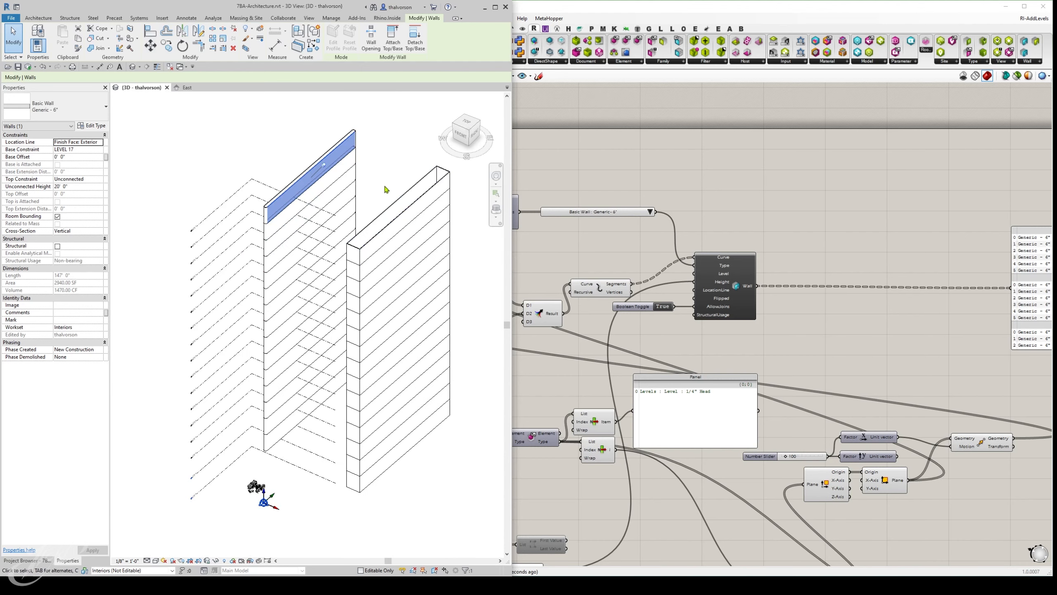
pyautogui.press('Escape')
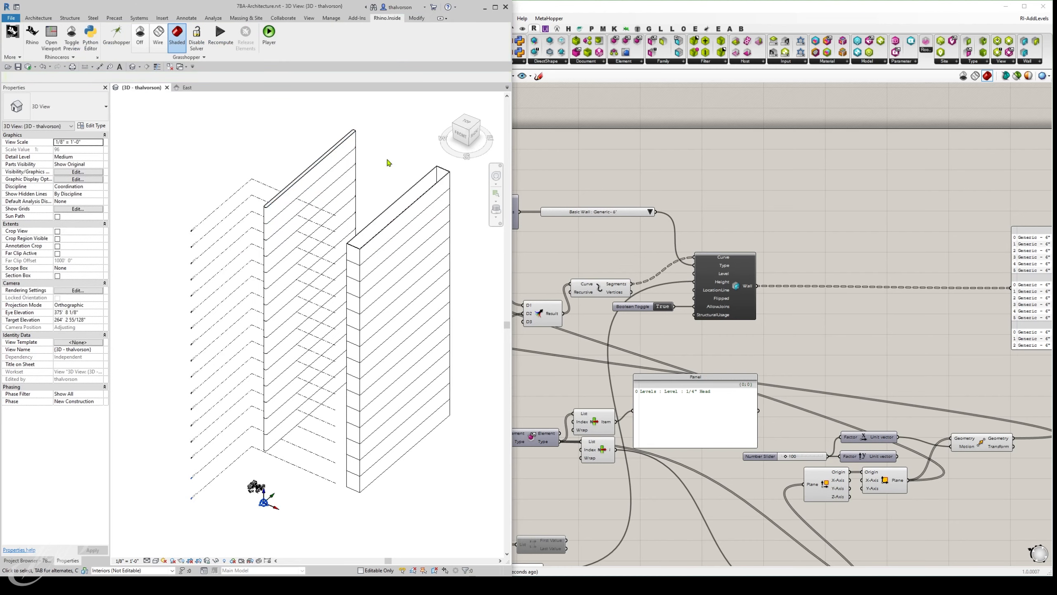
pyautogui.click(602, 178)
pyautogui.rightClick(636, 163)
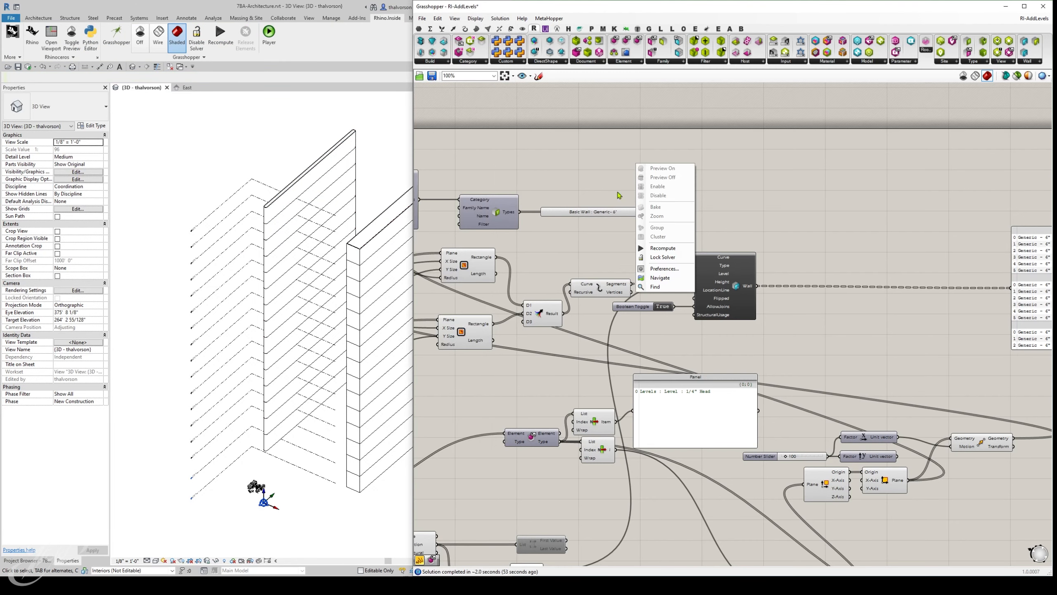
pyautogui.rightClick(503, 399)
pyautogui.click(459, 396)
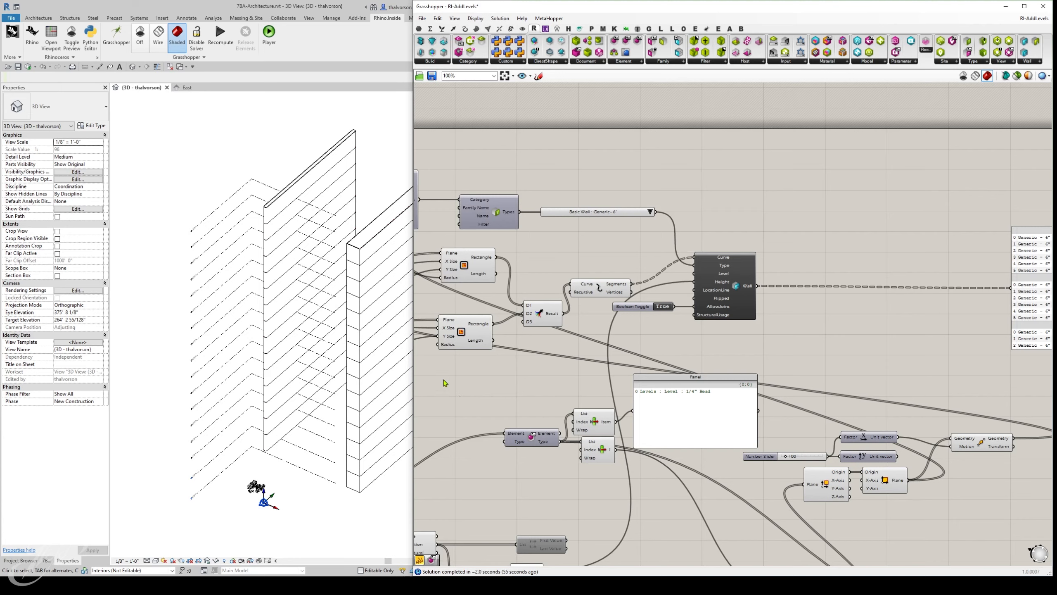
pyautogui.click(241, 165)
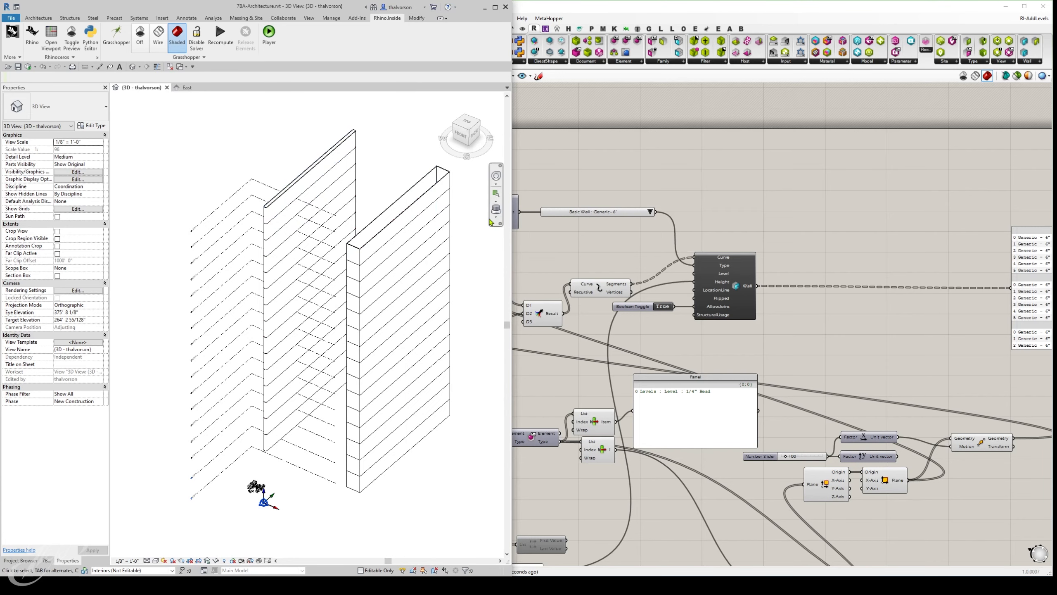
# Start Revit's Wall command and open its list of wall variants to examine the architectural and structural options.
pyautogui.click(38, 19)
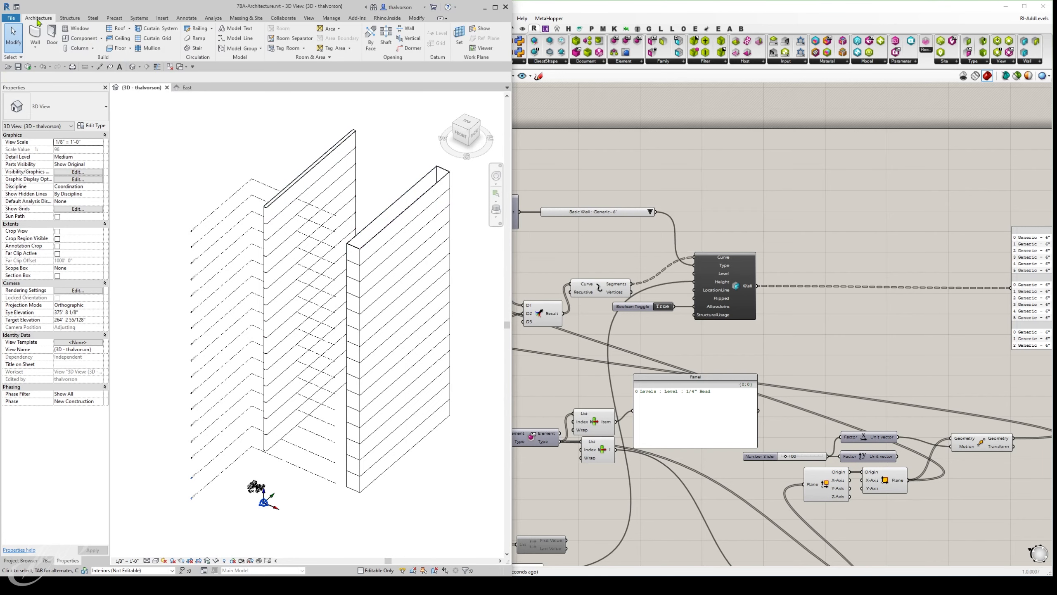
pyautogui.click(35, 36)
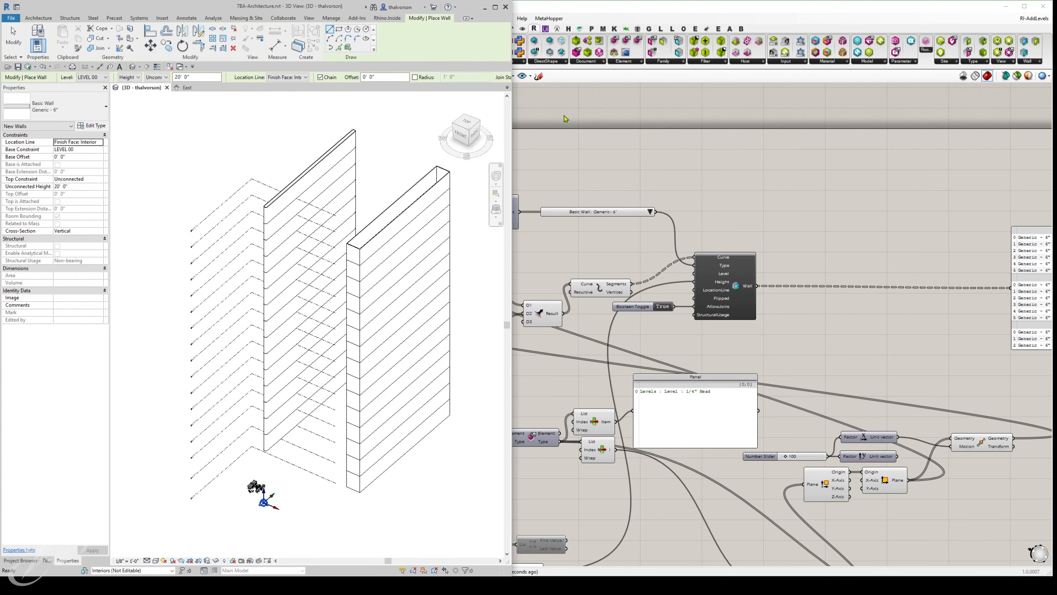
pyautogui.click(38, 18)
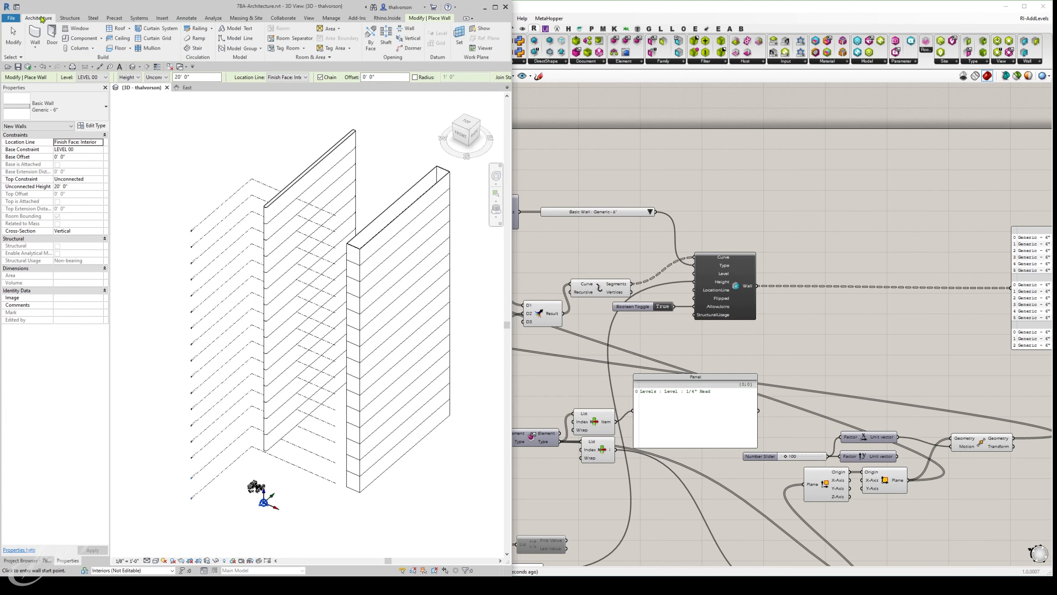
pyautogui.click(35, 46)
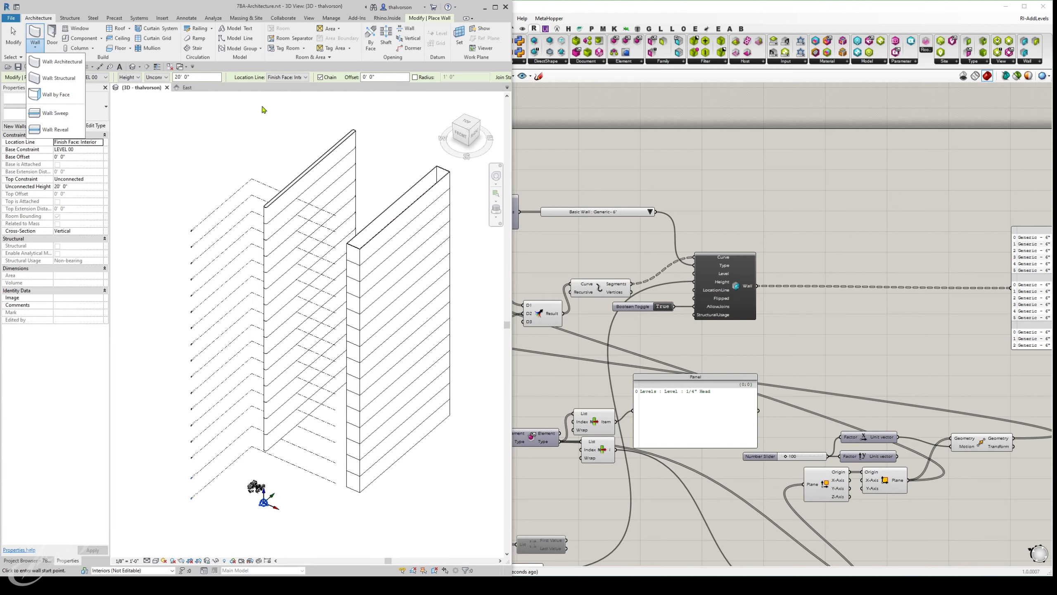
pyautogui.scroll(5, 307, 201)
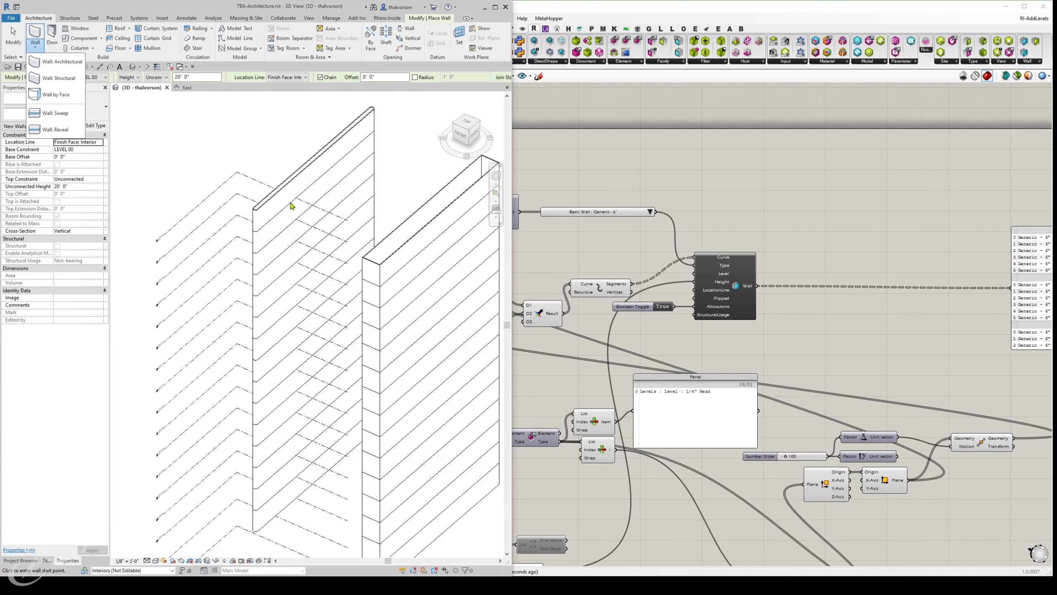